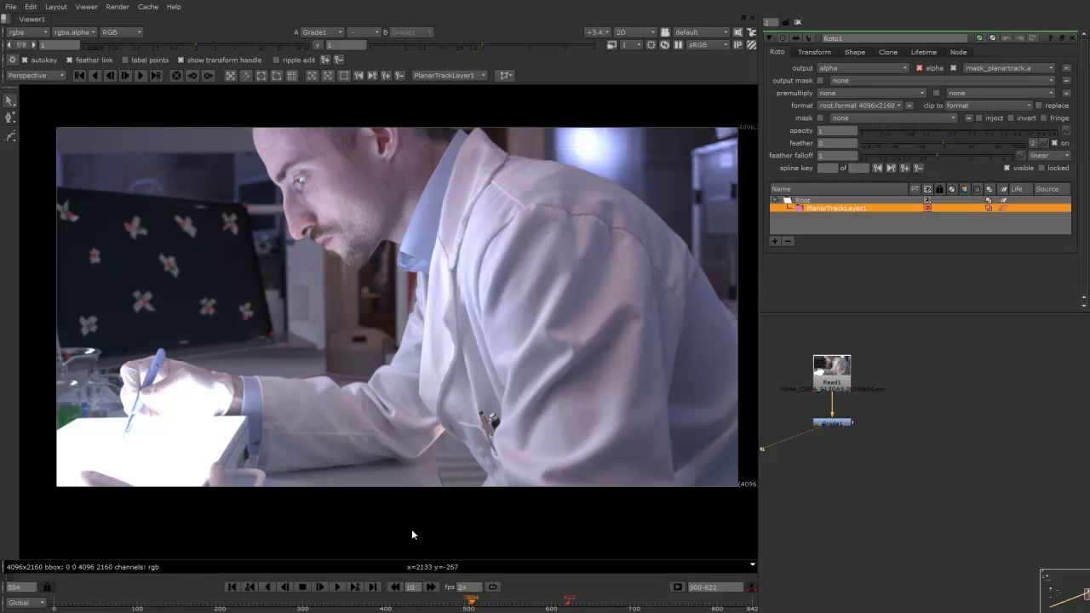
Play through the shot to review the man's movement and return to about frame 502
{"action": "left_click", "coordinate": [337, 588]}
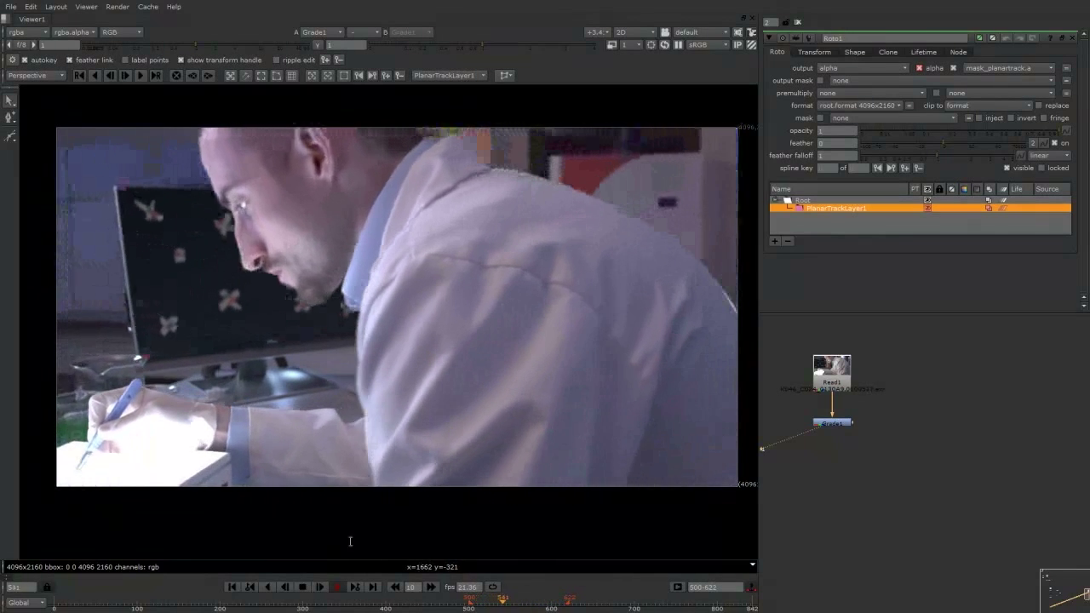
{"action": "left_click", "coordinate": [498, 603]}
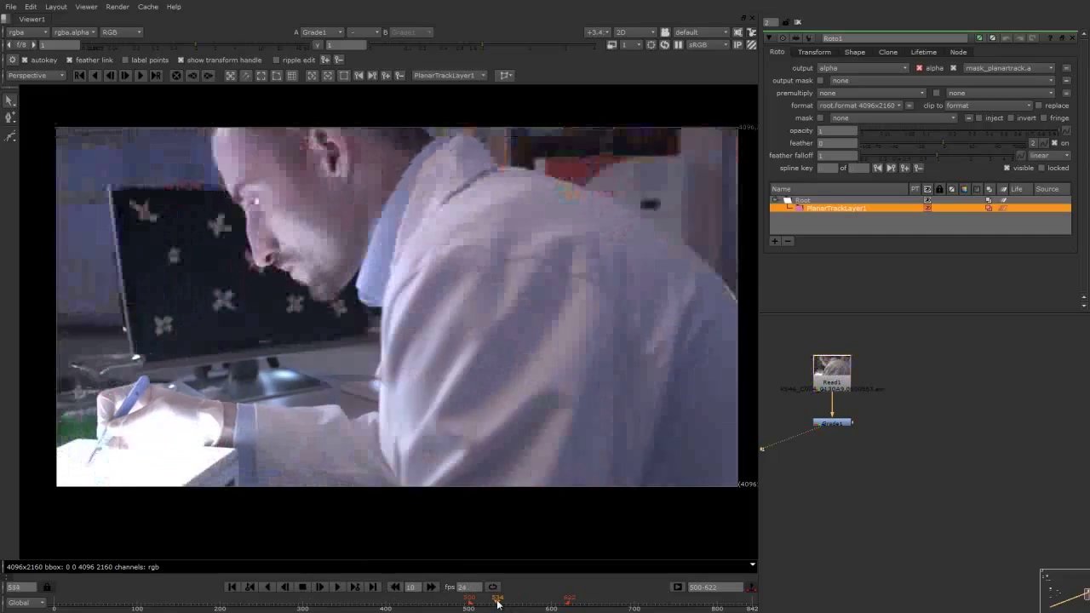
{"action": "left_click_drag", "start_coordinate": [499, 603], "coordinate": [471, 608]}
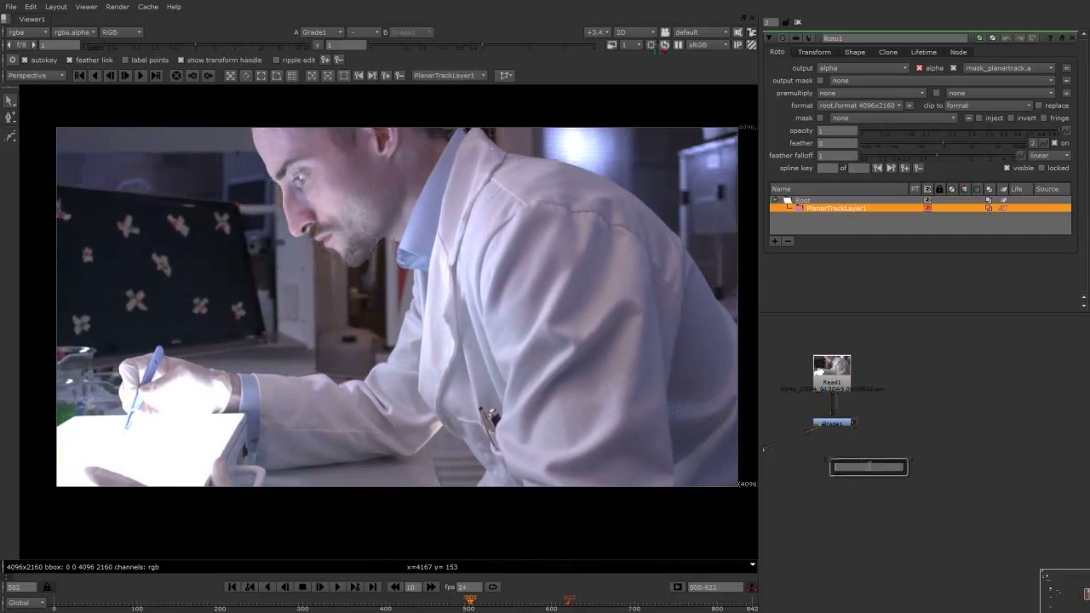
Add a Tracker node fed by the Read1 footage and show it in the viewer
{"action": "key", "text": "Tab"}
{"action": "type", "text": "tra"}
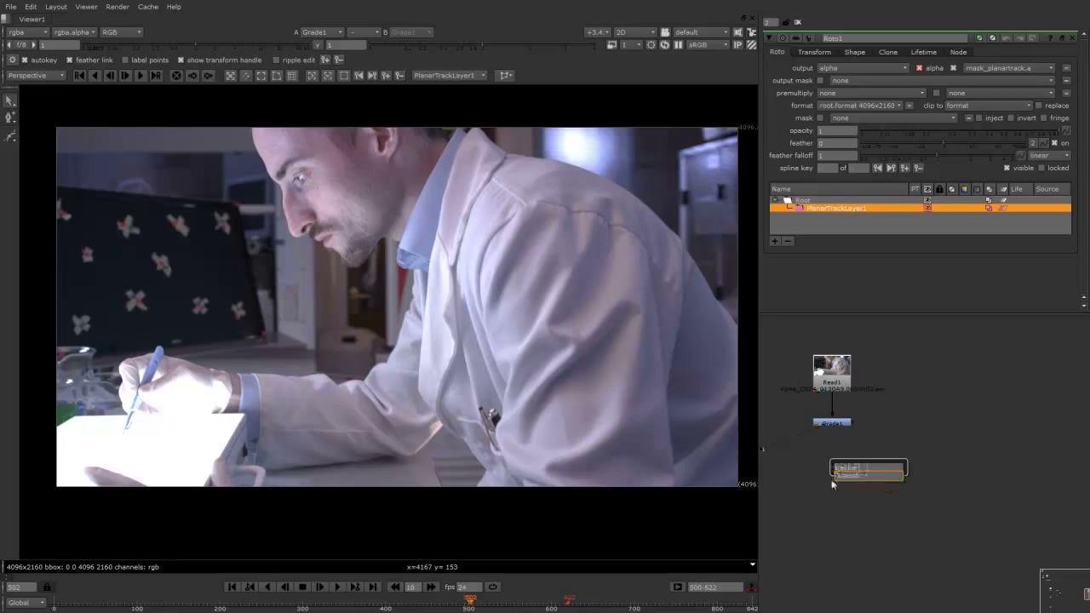
{"action": "key", "text": "Return"}
{"action": "left_click_drag", "start_coordinate": [874, 459], "coordinate": [914, 441]}
{"action": "key", "text": "1"}
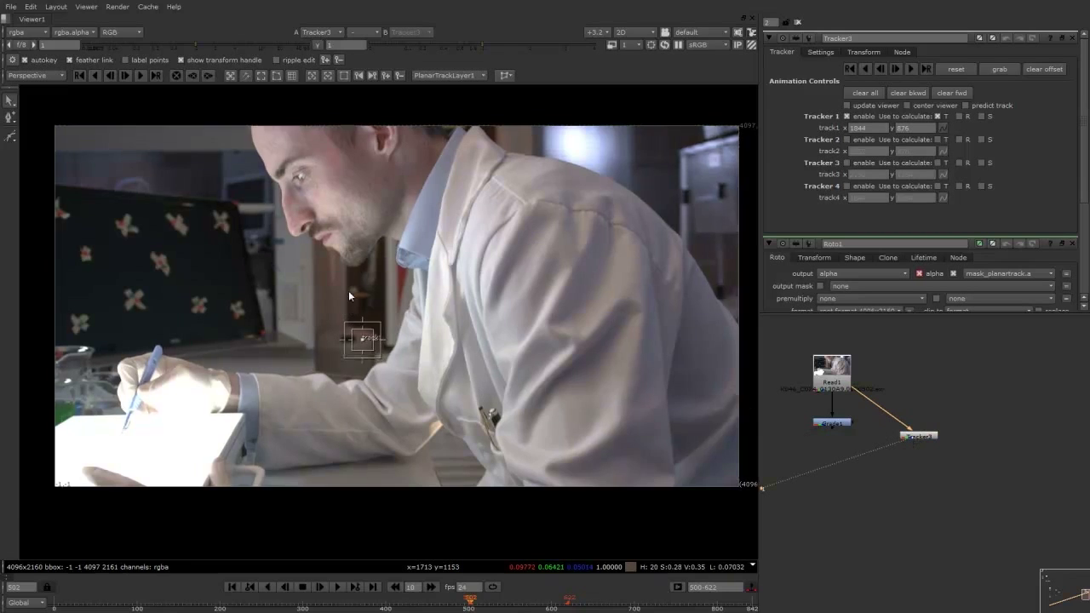
Place the Tracker 1 point on the man's nostril, fit its pattern box tightly around it and enlarge the search area
{"action": "scroll", "coordinate": [348, 291], "scroll_direction": "up", "scroll_amount": 2}
{"action": "left_click_drag", "start_coordinate": [370, 357], "coordinate": [304, 182]}
{"action": "scroll", "coordinate": [313, 200], "scroll_direction": "up", "scroll_amount": 4}
{"action": "scroll", "coordinate": [317, 182], "scroll_direction": "up", "scroll_amount": 2}
{"action": "scroll", "coordinate": [305, 182], "scroll_direction": "down", "scroll_amount": 1}
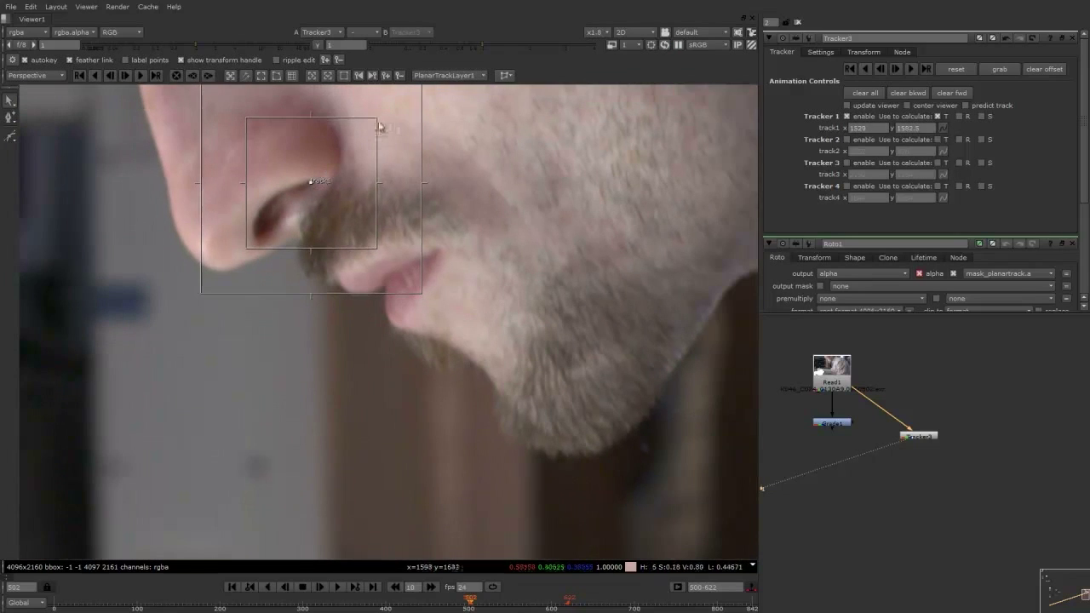
{"action": "left_click_drag", "start_coordinate": [380, 126], "coordinate": [343, 155]}
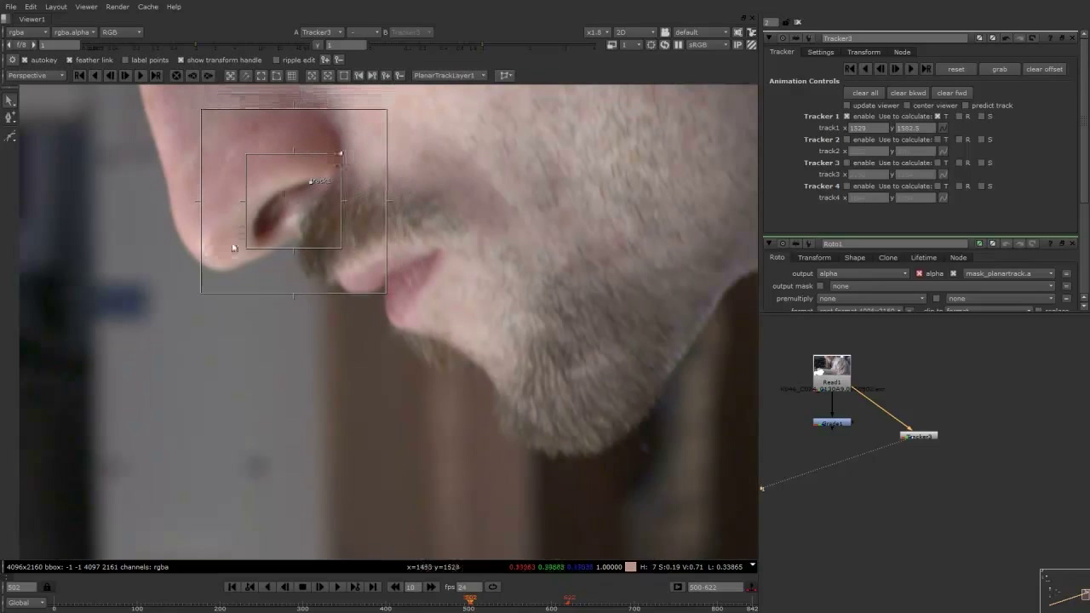
{"action": "mouse_move", "coordinate": [244, 248]}
{"action": "left_mouse_down"}
{"action": "mouse_move", "coordinate": [272, 236]}
{"action": "mouse_move", "coordinate": [289, 208]}
{"action": "mouse_move", "coordinate": [247, 247]}
{"action": "left_mouse_up"}
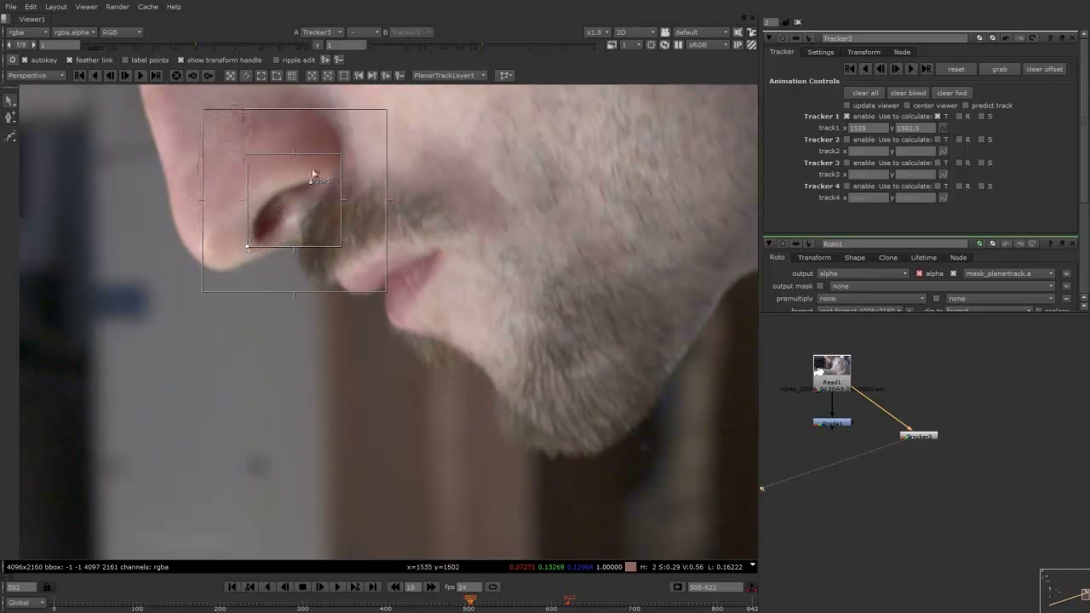
{"action": "left_click_drag", "start_coordinate": [295, 158], "coordinate": [297, 178]}
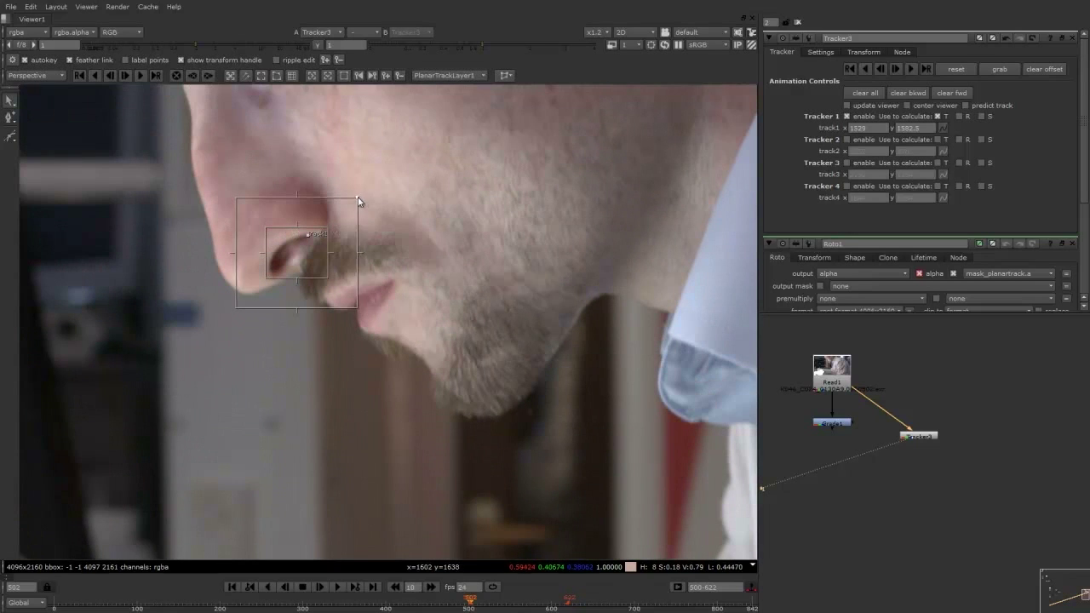
{"action": "left_click_drag", "start_coordinate": [359, 201], "coordinate": [389, 175]}
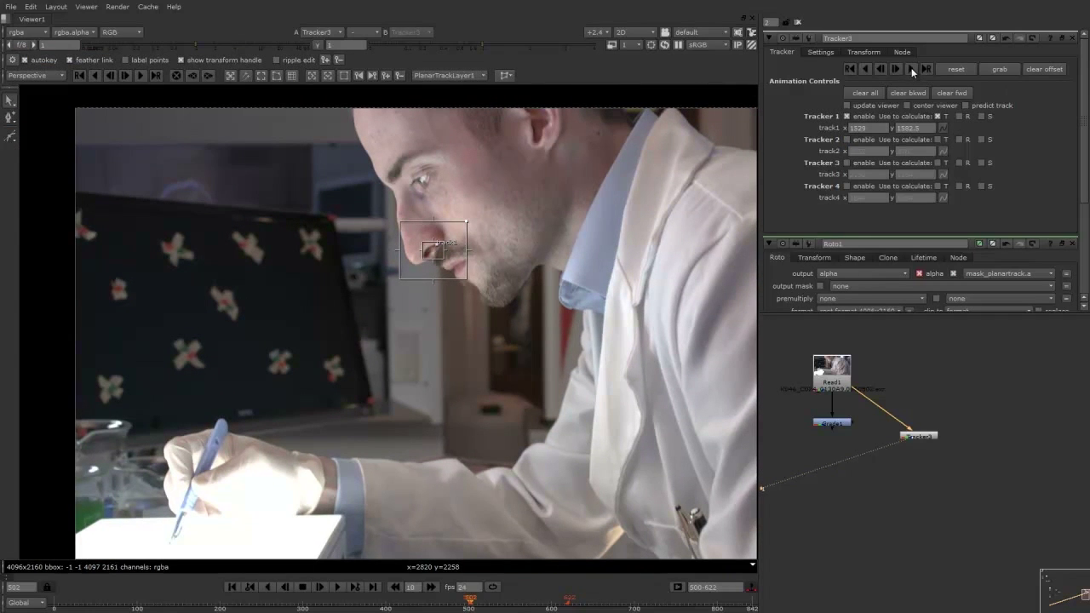
Track the nostril point forward, stop once the shoulder hides it, and go back to the last good frame, 576
{"action": "left_click", "coordinate": [911, 68]}
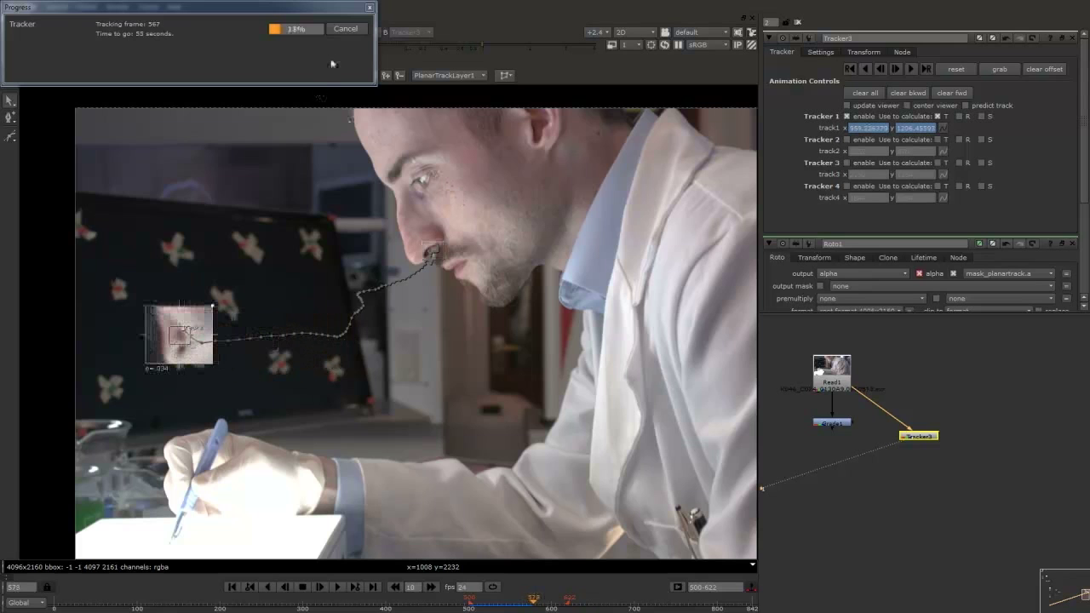
{"action": "left_click", "coordinate": [344, 29]}
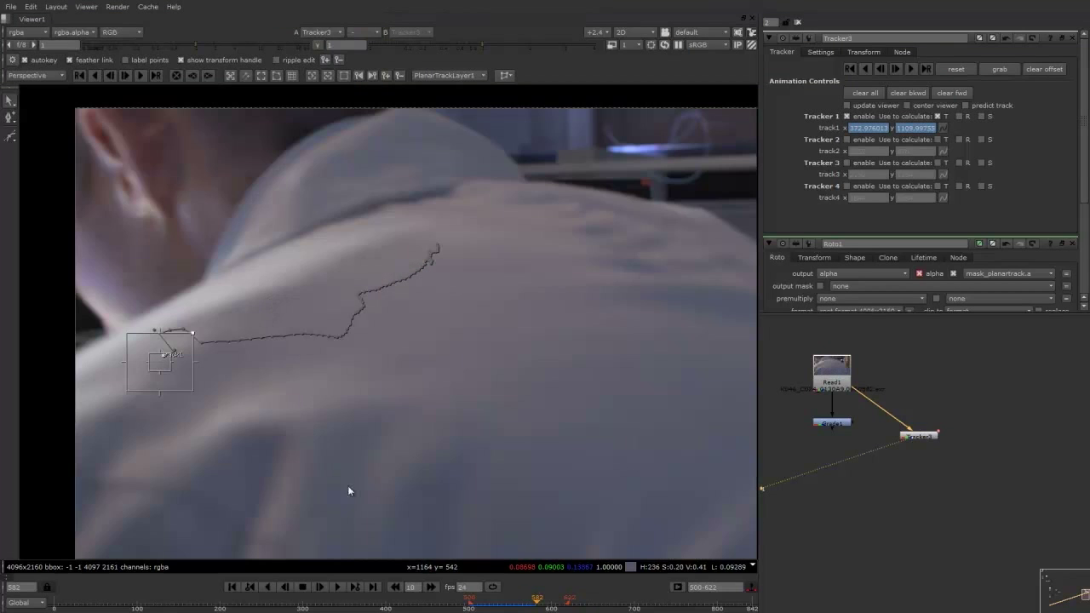
{"action": "left_click_drag", "start_coordinate": [536, 606], "coordinate": [529, 604]}
{"action": "key", "text": "Right"}
{"action": "key", "text": "Right"}
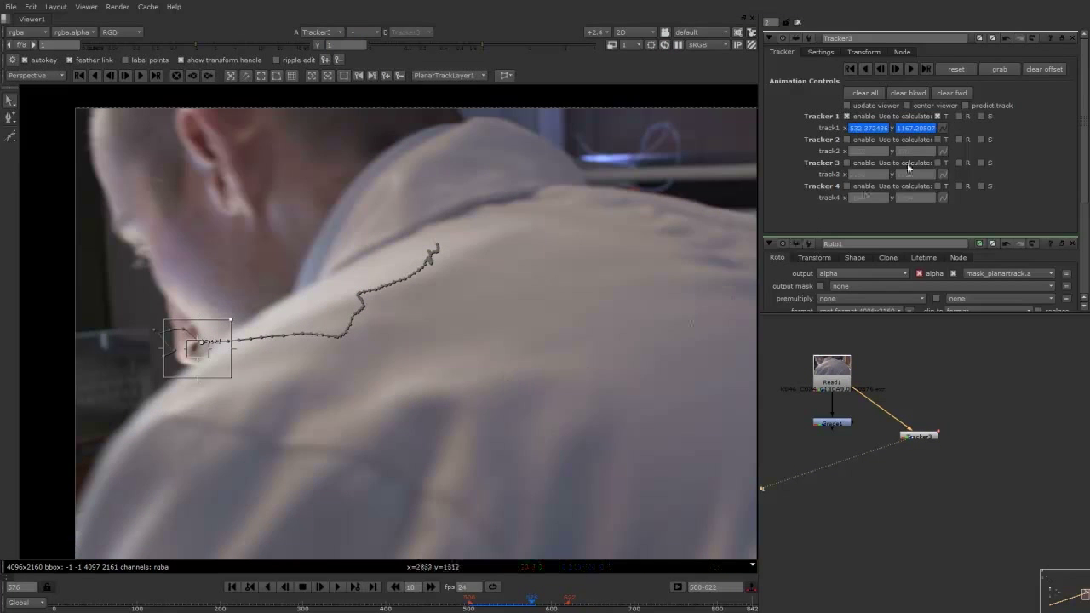
Step backward frame by frame to 504 to check that the tracked point stays on the nostril
{"action": "key", "text": "Left"}
{"action": "key", "text": "Left"}
{"action": "key", "text": "Left"}
{"action": "key", "text": "Left"}
{"action": "key", "text": "Left"}
{"action": "key", "text": "Left"}
{"action": "key", "text": "Left"}
{"action": "key", "text": "Left"}
{"action": "key", "text": "Left"}
{"action": "key", "text": "Left"}
{"action": "key", "text": "Left"}
{"action": "key", "text": "Left"}
{"action": "key", "text": "Left"}
{"action": "key", "text": "Left"}
{"action": "key", "text": "Left"}
{"action": "key", "text": "Left"}
{"action": "key", "text": "Left"}
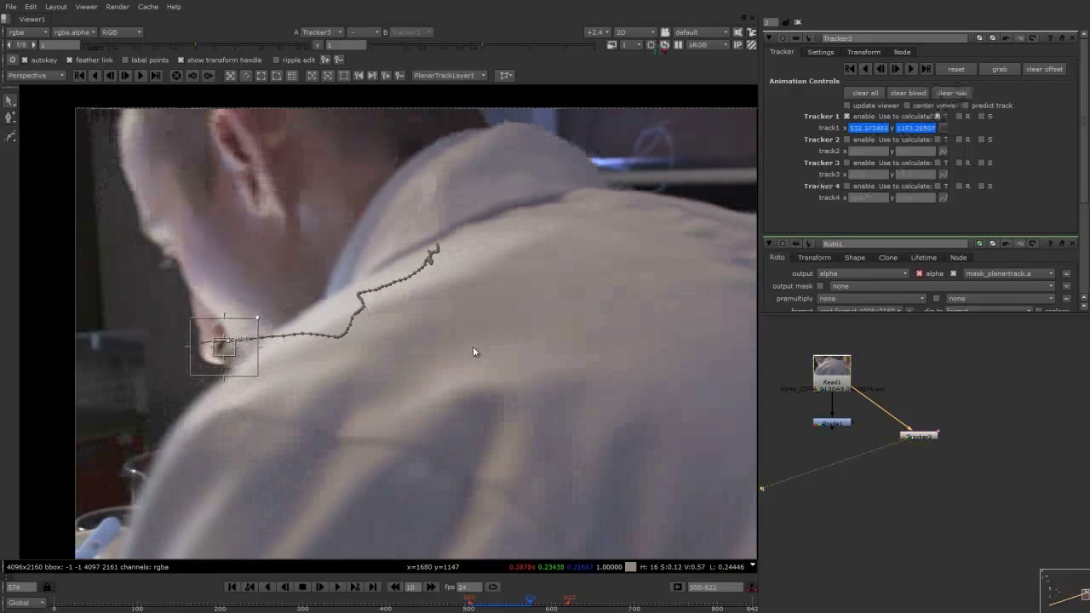
{"action": "key", "text": "Left"}
{"action": "key", "text": "Left"}
{"action": "key", "text": "Left"}
{"action": "key", "text": "Left"}
{"action": "key", "text": "Left"}
{"action": "key", "text": "Left"}
{"action": "key", "text": "Left"}
{"action": "key", "text": "Left"}
{"action": "key", "text": "Left"}
{"action": "key", "text": "Left"}
{"action": "key", "text": "Left"}
{"action": "key", "text": "Left"}
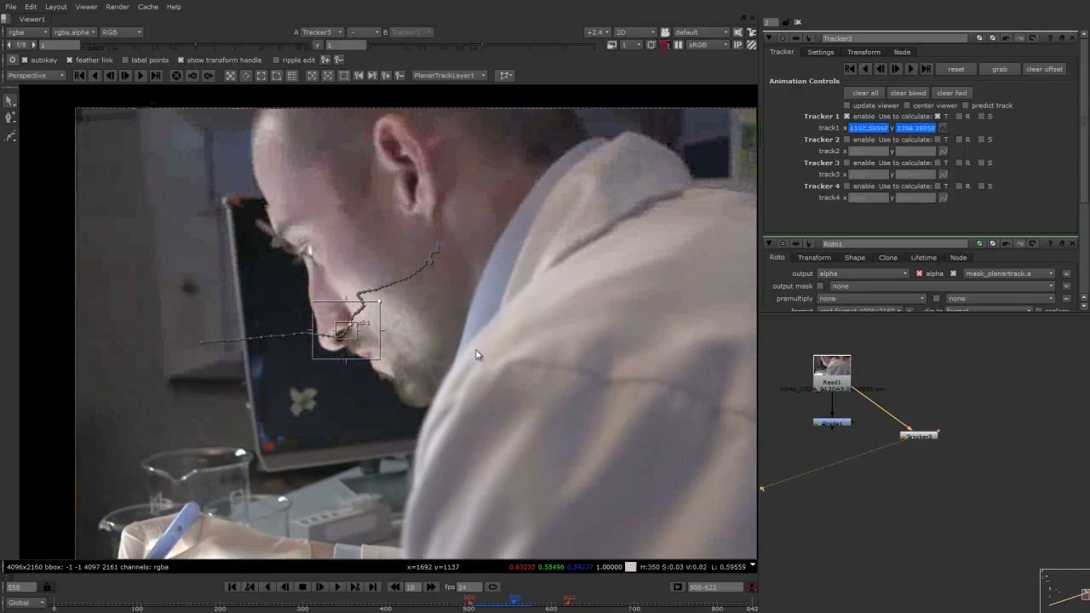
{"action": "key", "text": "Left"}
{"action": "key", "text": "Left"}
{"action": "key", "text": "Left"}
{"action": "key", "text": "Left"}
{"action": "key", "text": "Left"}
{"action": "key", "text": "Left"}
{"action": "key", "text": "Left"}
{"action": "key", "text": "Left"}
{"action": "key", "text": "Left"}
{"action": "key", "text": "Left"}
{"action": "key", "text": "Left"}
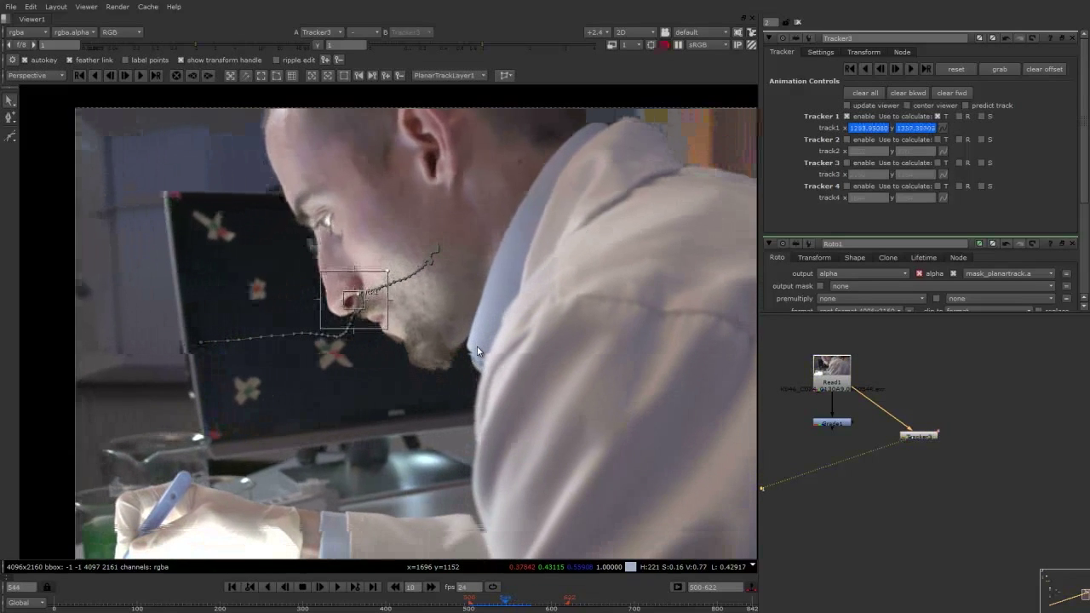
{"action": "key", "text": "Left"}
{"action": "key", "text": "Left"}
{"action": "key", "text": "Left"}
{"action": "key", "text": "Left"}
{"action": "key", "text": "Left"}
{"action": "key", "text": "Left"}
{"action": "key", "text": "Left"}
{"action": "key", "text": "Left"}
{"action": "key", "text": "Left"}
{"action": "key", "text": "Left"}
{"action": "key", "text": "Left"}
{"action": "key", "text": "Left"}
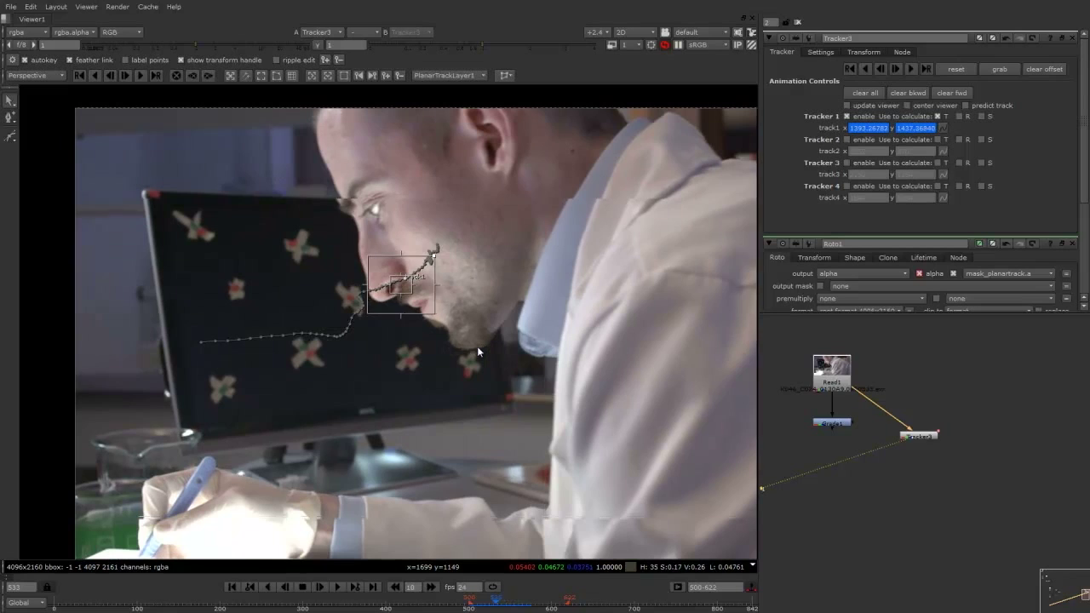
{"action": "key", "text": "Left"}
{"action": "key", "text": "Left"}
{"action": "key", "text": "Left"}
{"action": "key", "text": "Left"}
{"action": "key", "text": "Left"}
{"action": "key", "text": "Left"}
{"action": "key", "text": "Left"}
{"action": "key", "text": "Left"}
{"action": "key", "text": "Left"}
{"action": "key", "text": "Left"}
{"action": "key", "text": "Left"}
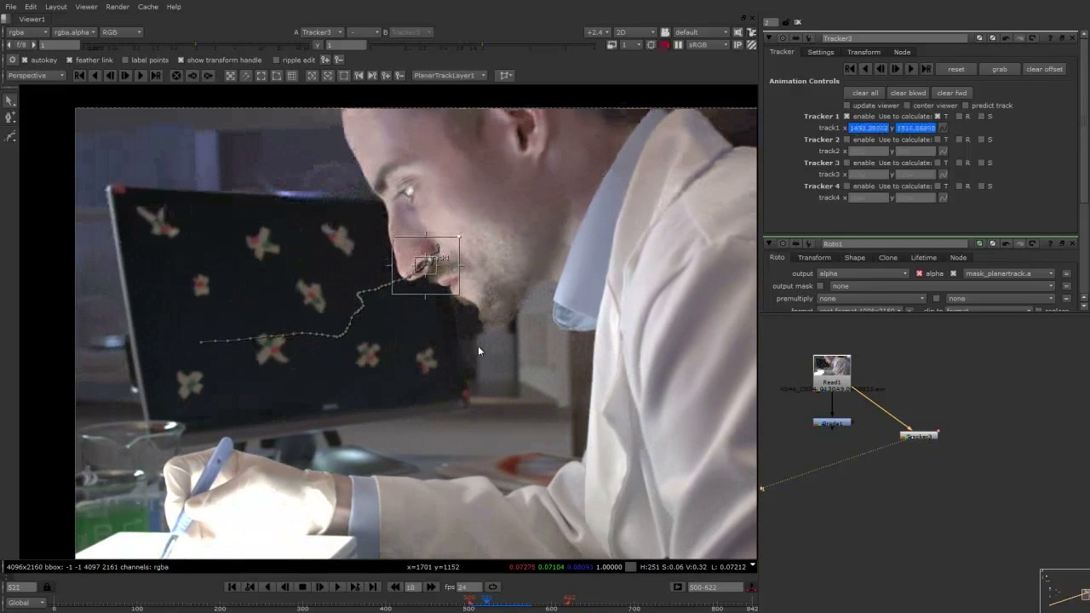
{"action": "key", "text": "Left"}
{"action": "key", "text": "Left"}
{"action": "key", "text": "Left"}
{"action": "key", "text": "Left"}
{"action": "key", "text": "Left"}
{"action": "key", "text": "Left"}
{"action": "key", "text": "Left"}
{"action": "key", "text": "Left"}
{"action": "key", "text": "Left"}
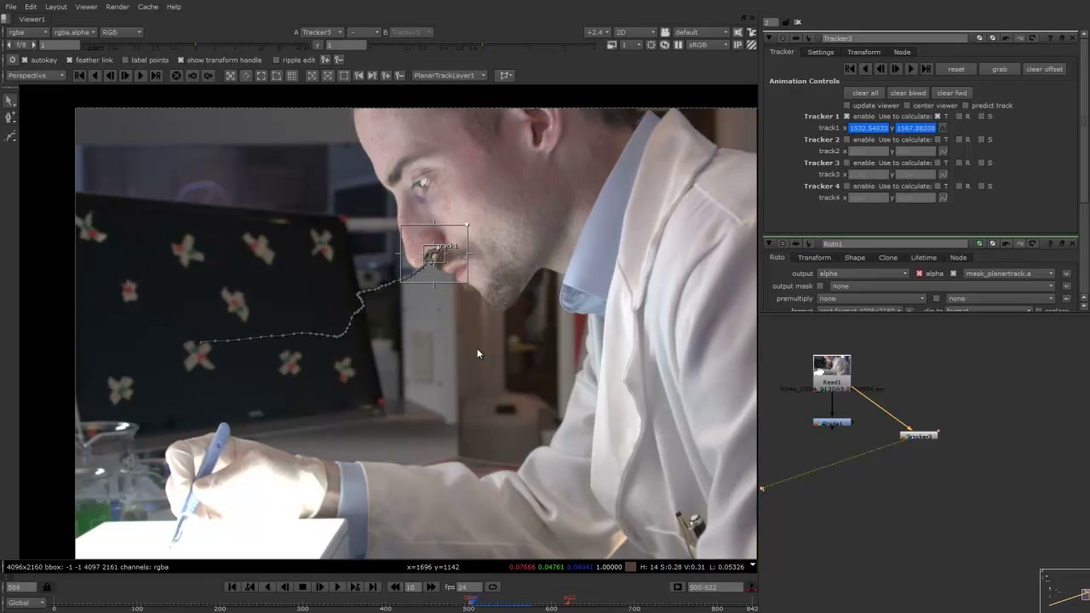
Switch from Tracker 1 to Tracker 2, place its point on the ear opening, and fit its pattern box and search area
{"action": "left_click", "coordinate": [847, 116]}
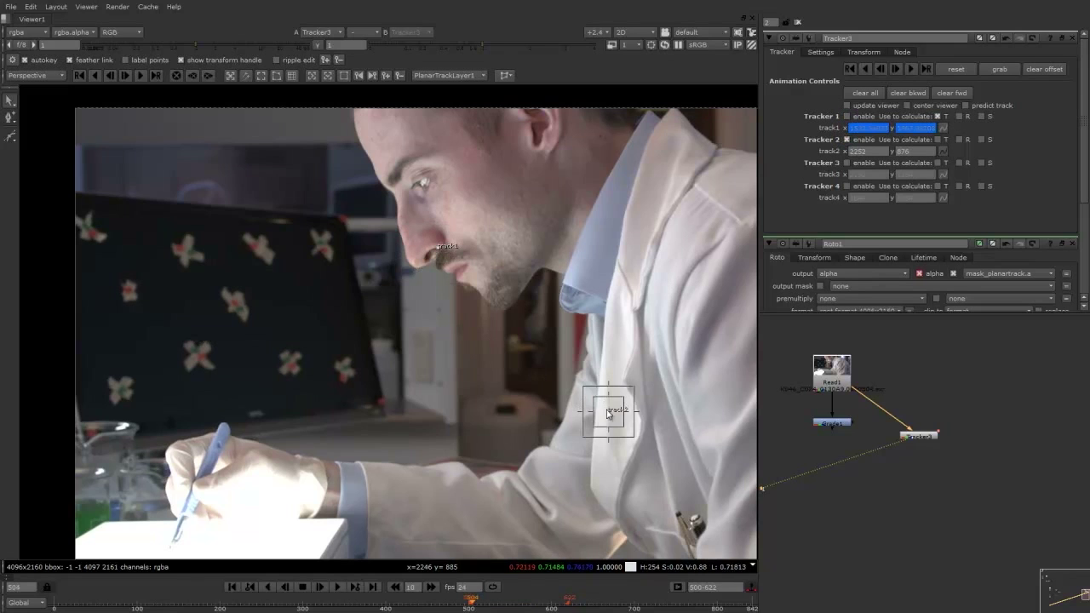
{"action": "left_click_drag", "start_coordinate": [609, 408], "coordinate": [549, 142]}
{"action": "scroll", "coordinate": [539, 150], "scroll_direction": "up", "scroll_amount": 6}
{"action": "middle_click_drag", "start_coordinate": [551, 132], "coordinate": [548, 222]}
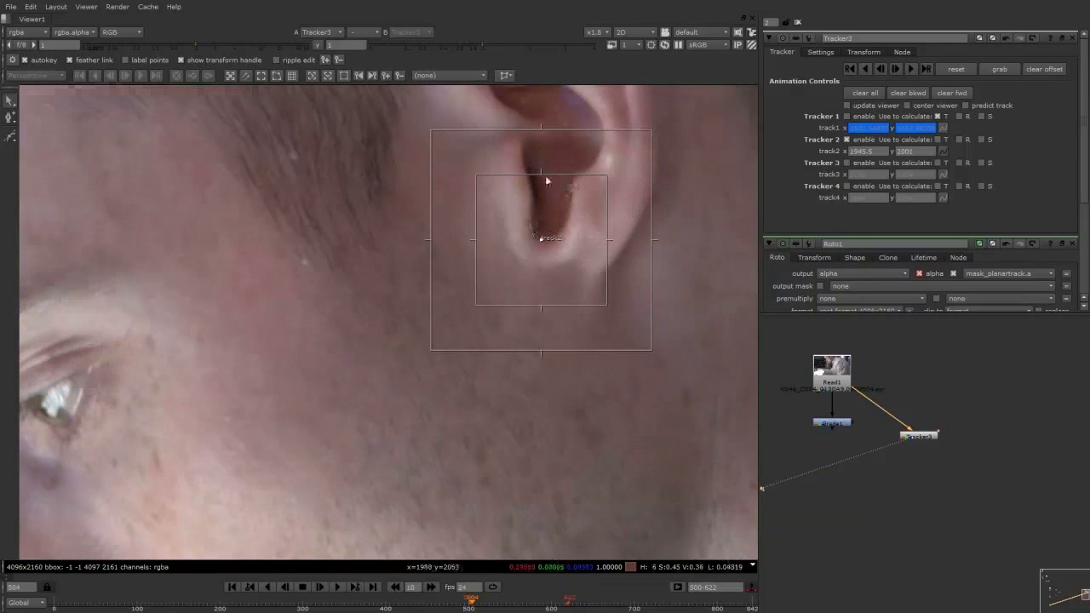
{"action": "left_click_drag", "start_coordinate": [541, 176], "coordinate": [542, 181]}
{"action": "left_click_drag", "start_coordinate": [543, 310], "coordinate": [509, 220]}
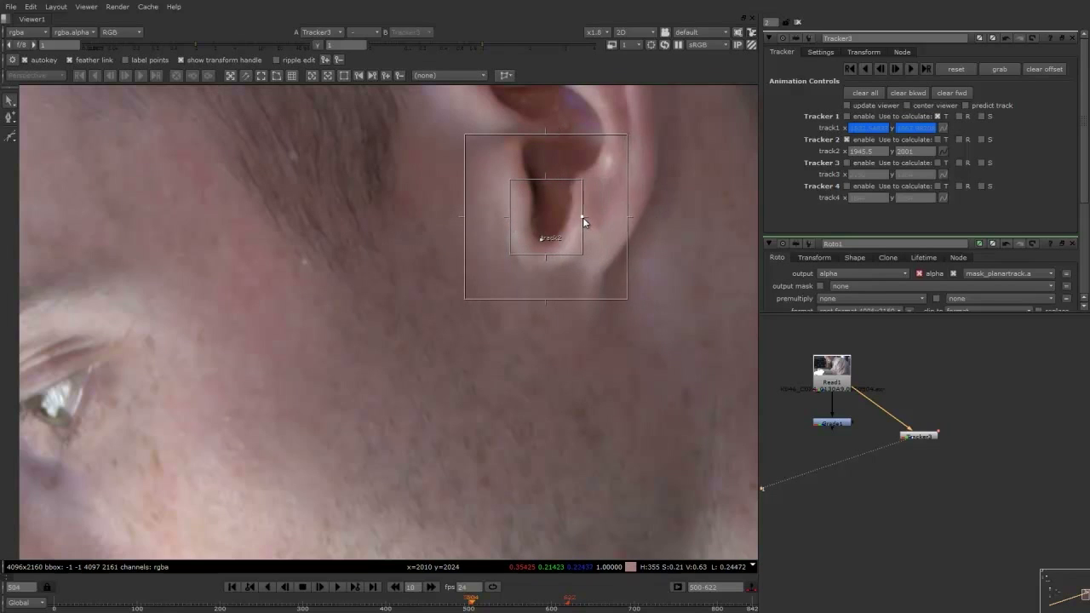
{"action": "scroll", "coordinate": [583, 218], "scroll_direction": "down", "scroll_amount": 2}
{"action": "left_click_drag", "start_coordinate": [603, 202], "coordinate": [633, 180]}
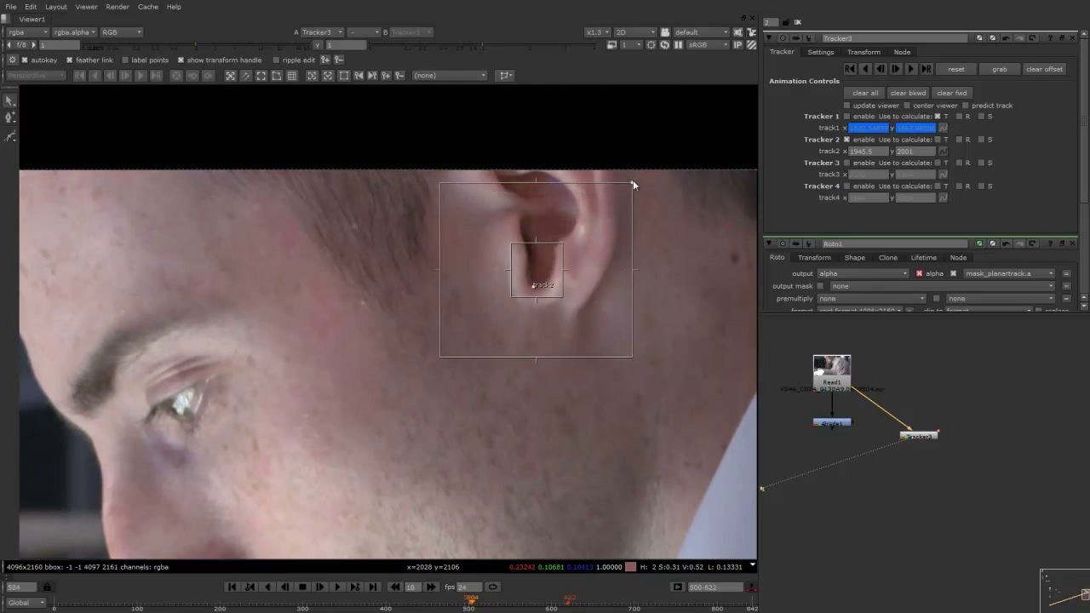
{"action": "scroll", "coordinate": [630, 183], "scroll_direction": "down", "scroll_amount": 5}
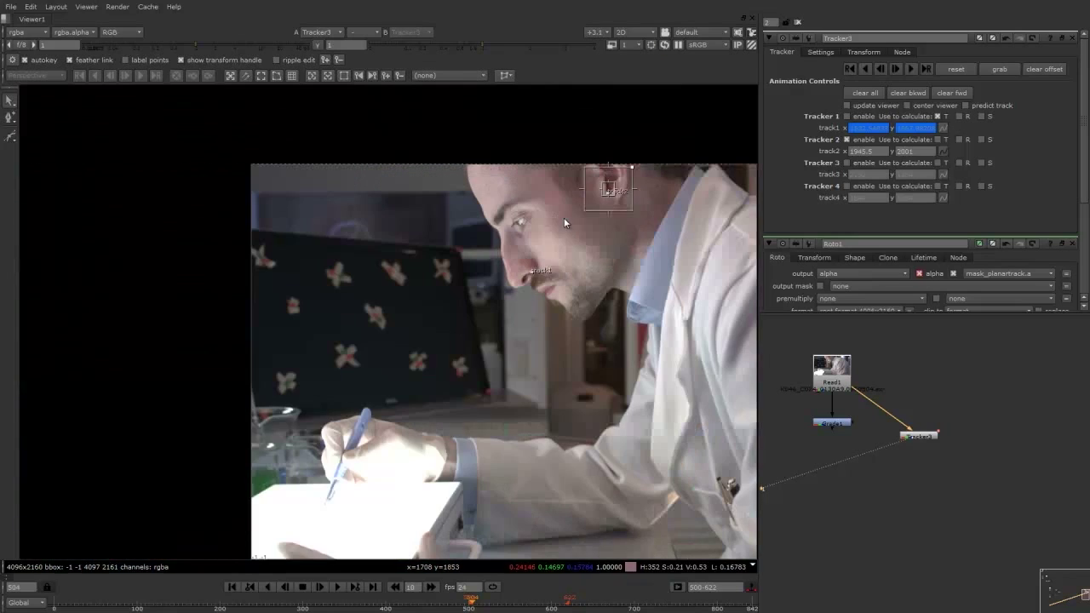
Track the ear point forward, stop once the face leaves view, and return to about frame 501
{"action": "left_click", "coordinate": [909, 68]}
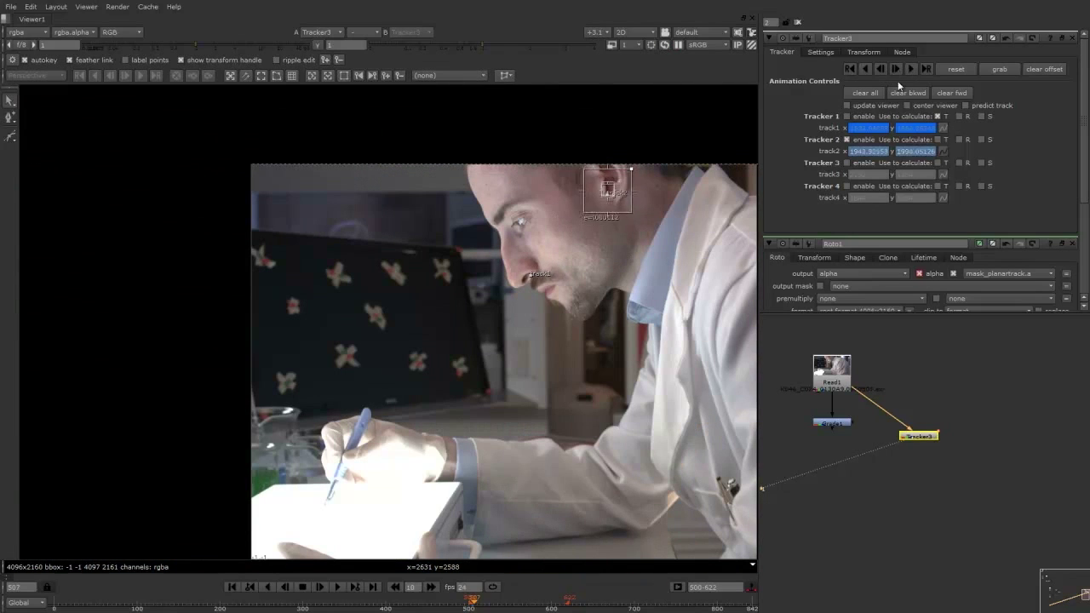
{"action": "left_click", "coordinate": [846, 105]}
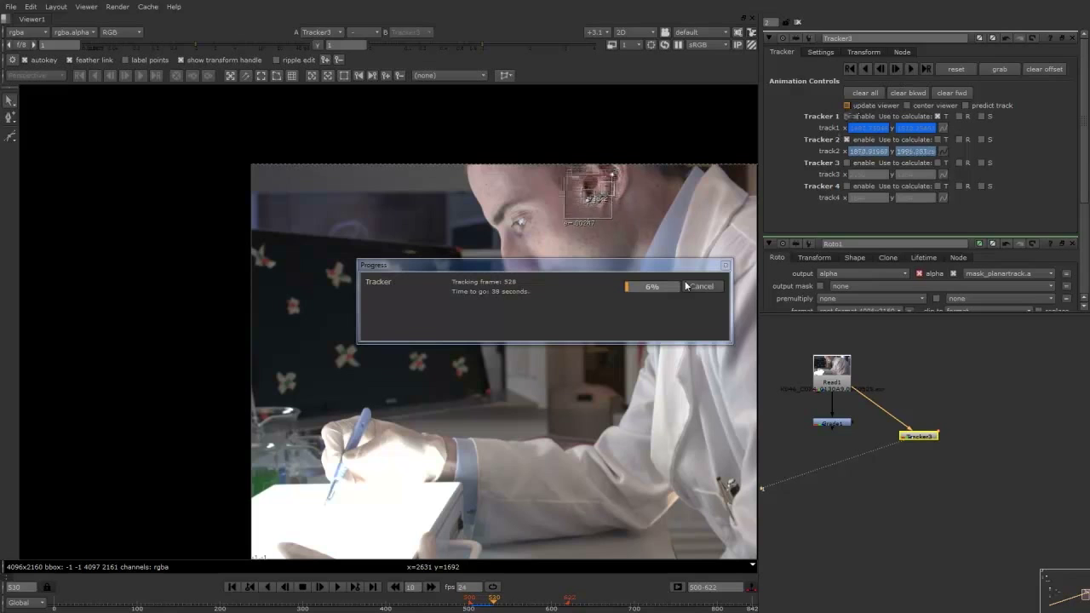
{"action": "left_click_drag", "start_coordinate": [682, 265], "coordinate": [647, 397]}
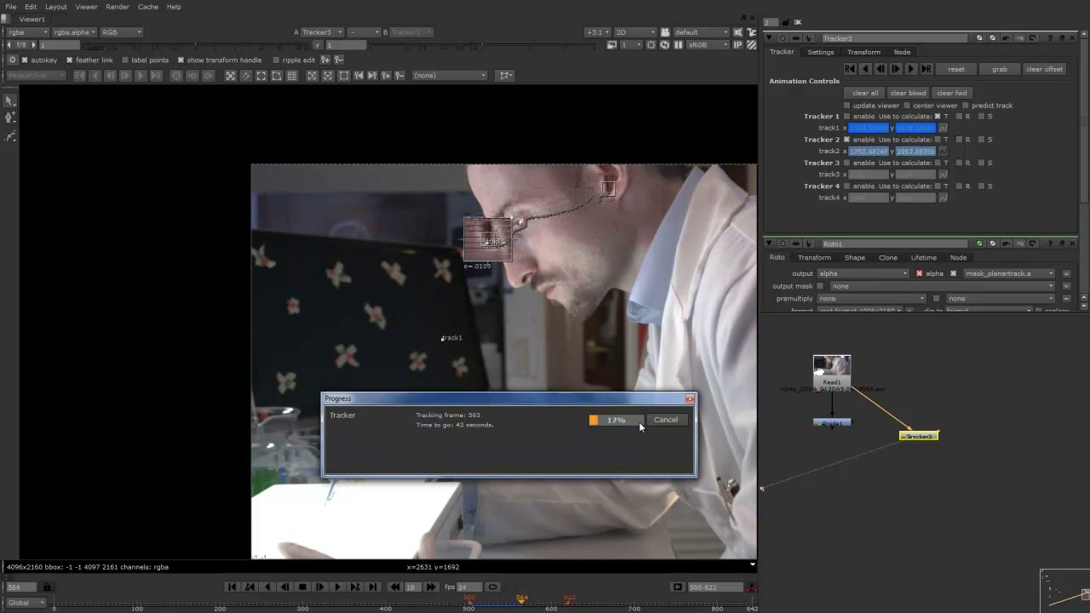
{"action": "left_click", "coordinate": [662, 419]}
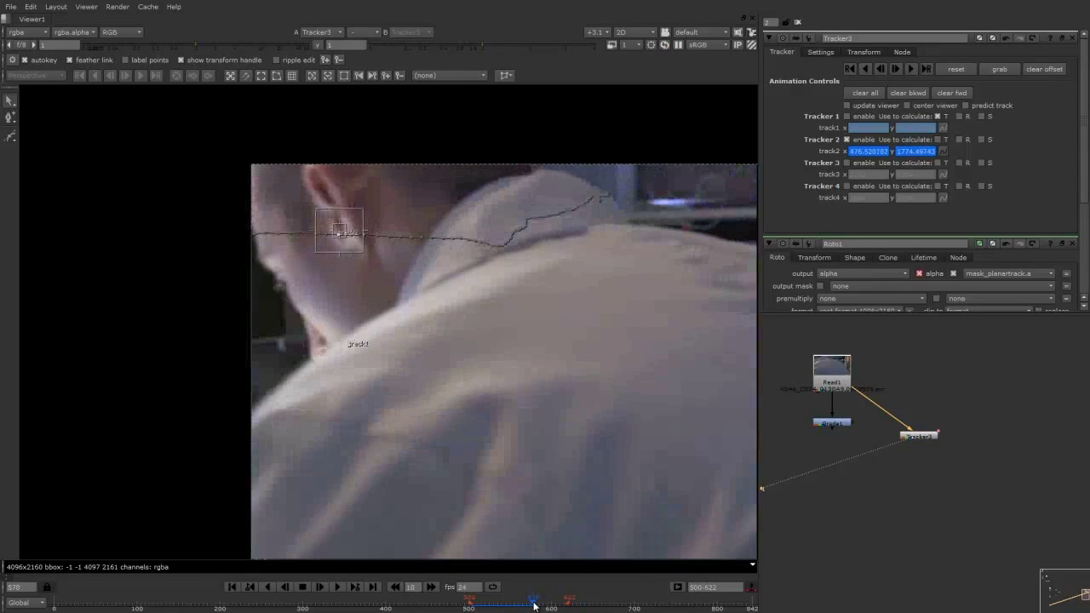
{"action": "left_click_drag", "start_coordinate": [534, 606], "coordinate": [463, 599]}
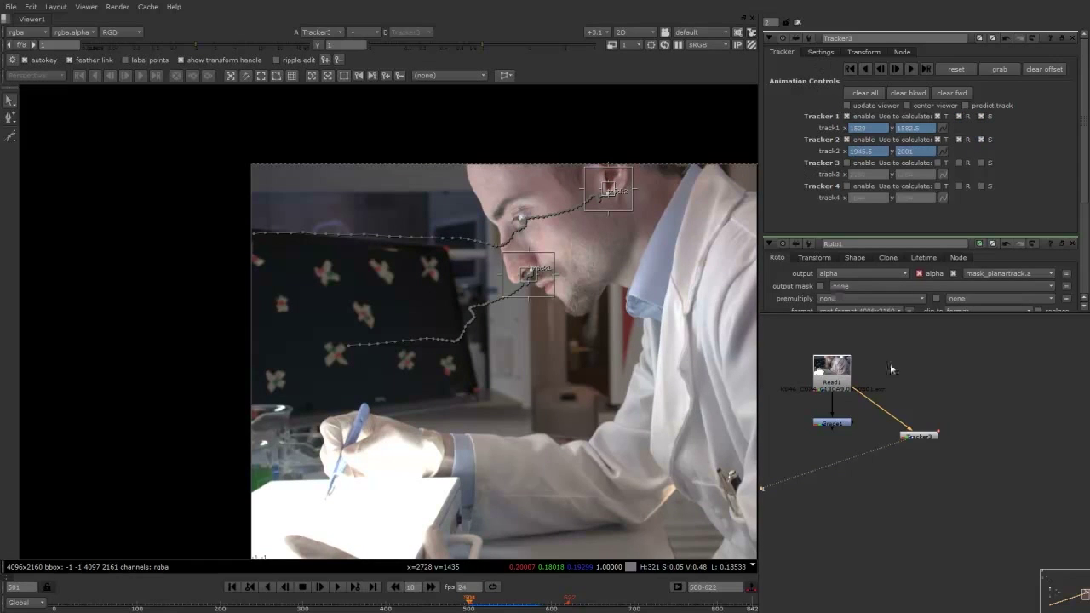
Create a new Roto node and add a layer under its root
{"action": "key", "text": "o"}
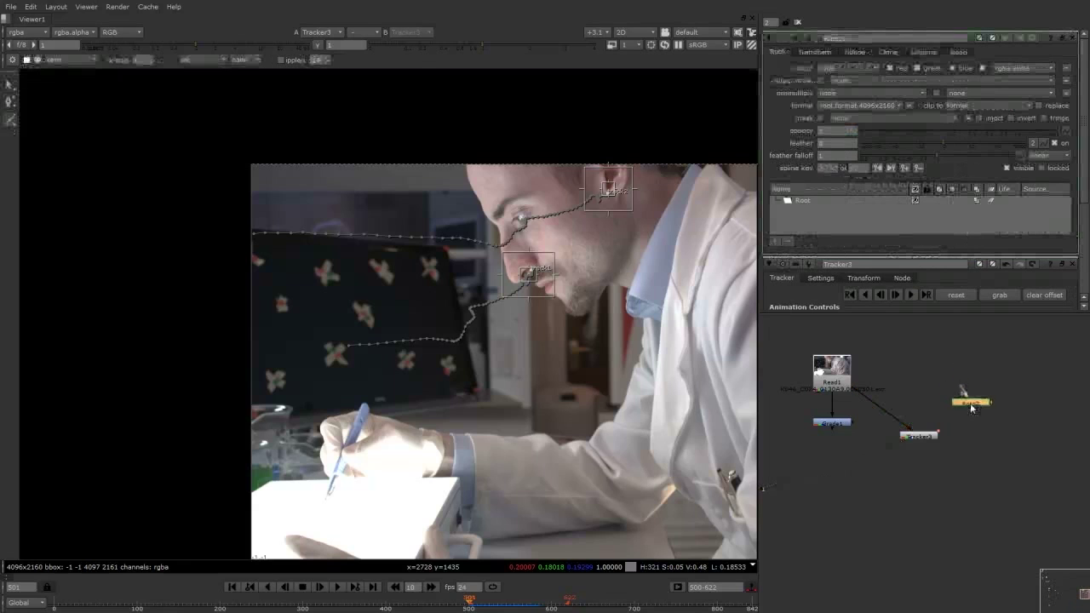
{"action": "left_click", "coordinate": [775, 241]}
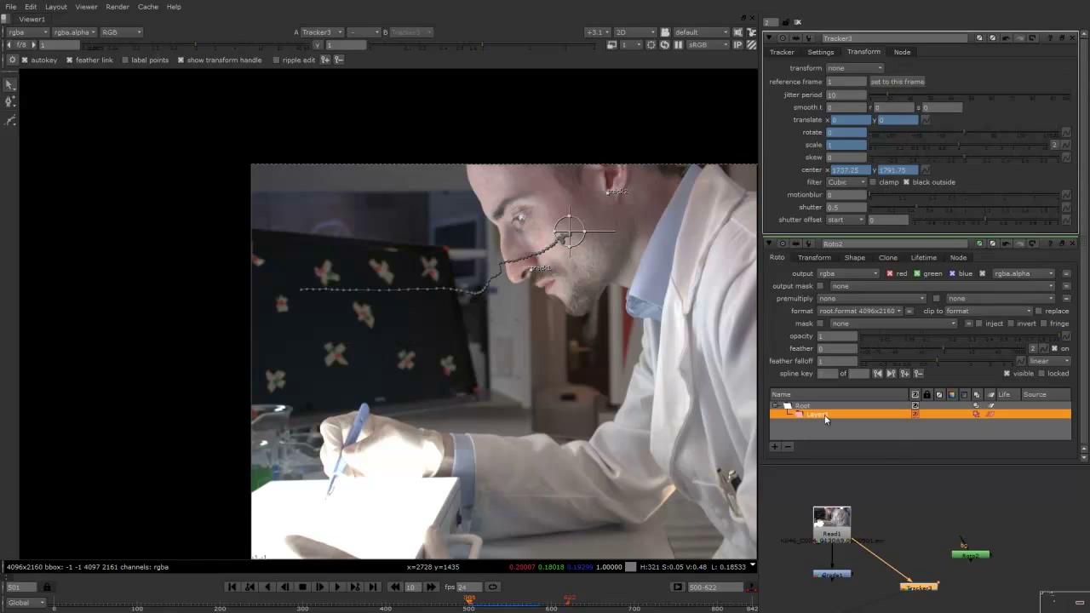
Link the new layer's translate, rotate, scale (split into w and h) and center to the tracker's transform values, and close the tracker's properties
{"action": "left_click", "coordinate": [813, 257]}
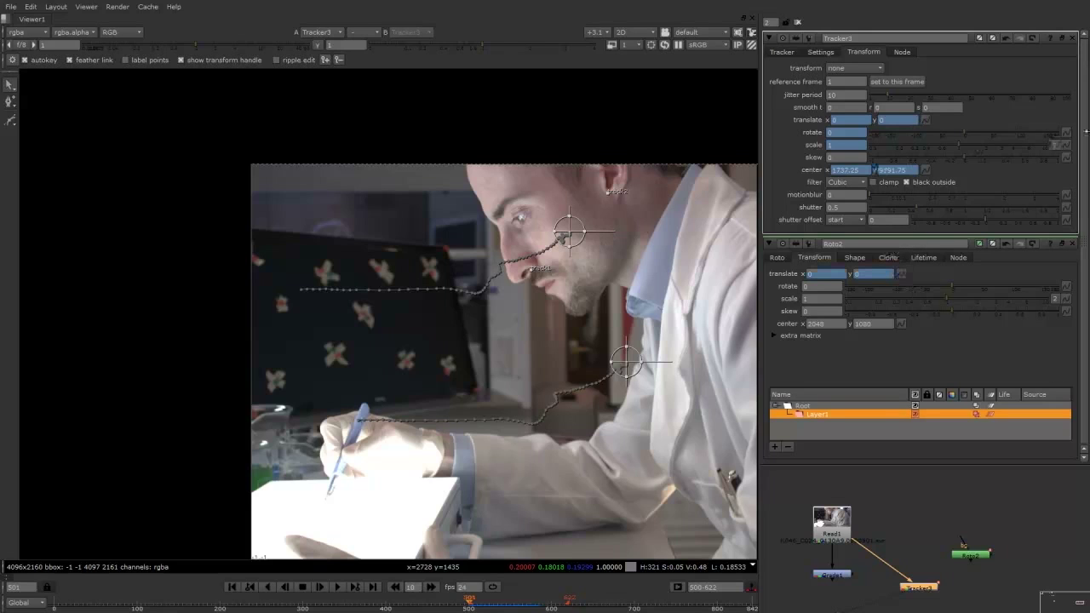
{"action": "left_click", "coordinate": [1061, 298]}
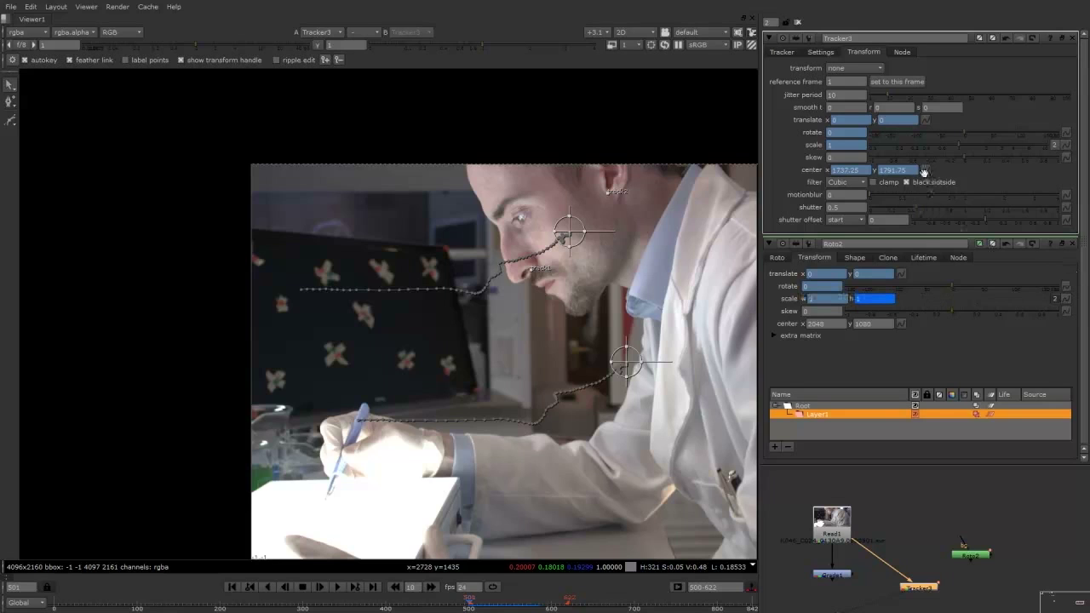
{"action": "left_click_drag", "start_coordinate": [900, 324], "coordinate": [900, 325], "text": "ctrl"}
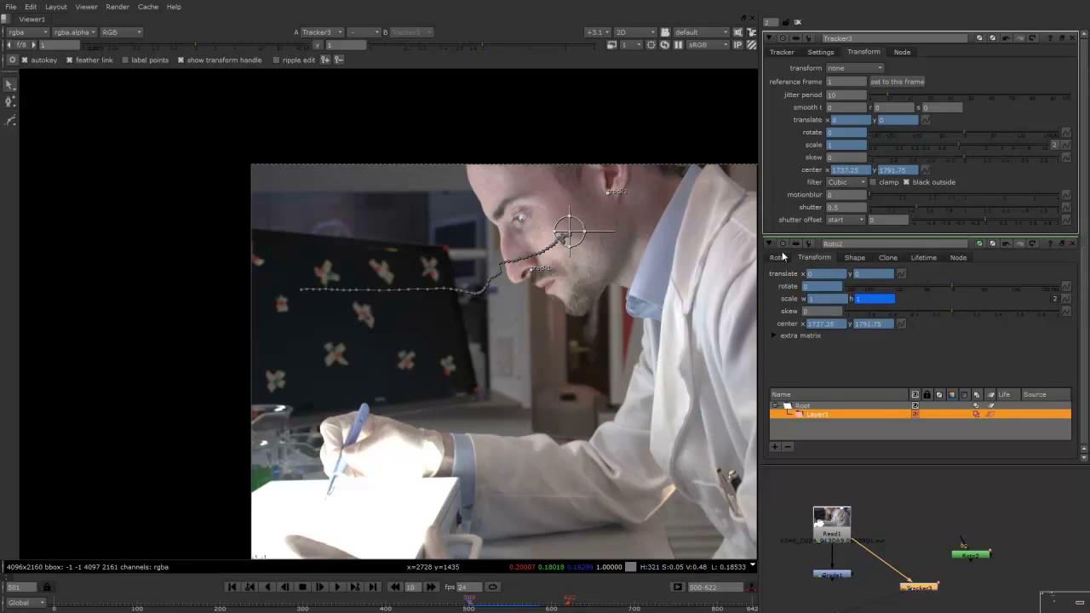
{"action": "left_click", "coordinate": [1072, 38]}
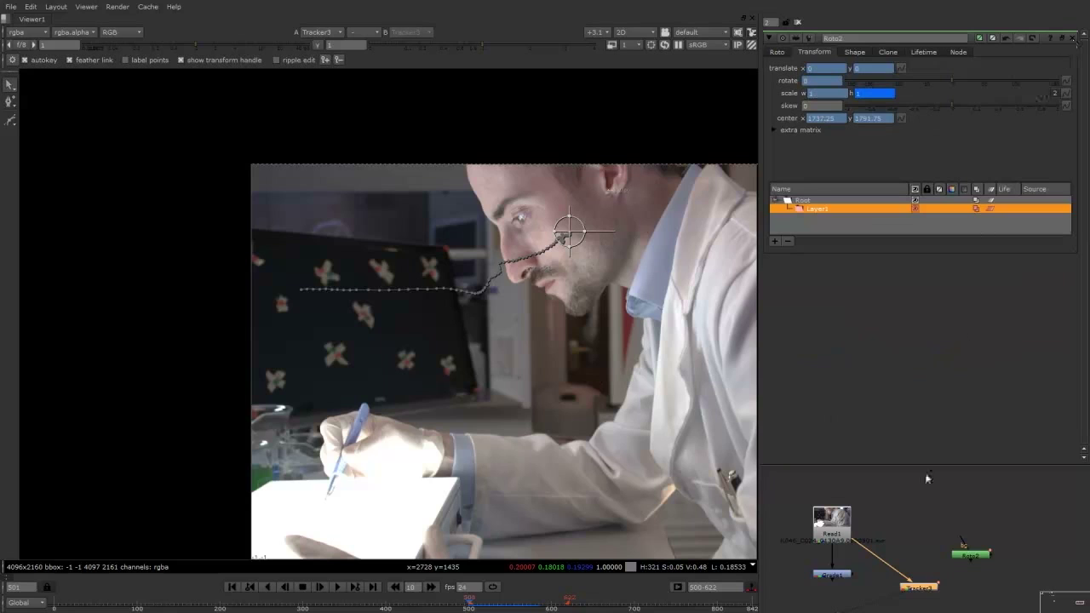
Detach the tracker from the Read1 footage, view Read1 in the viewer, and arrange the Roto node directly below the tracker
{"action": "left_click_drag", "start_coordinate": [918, 573], "coordinate": [930, 479]}
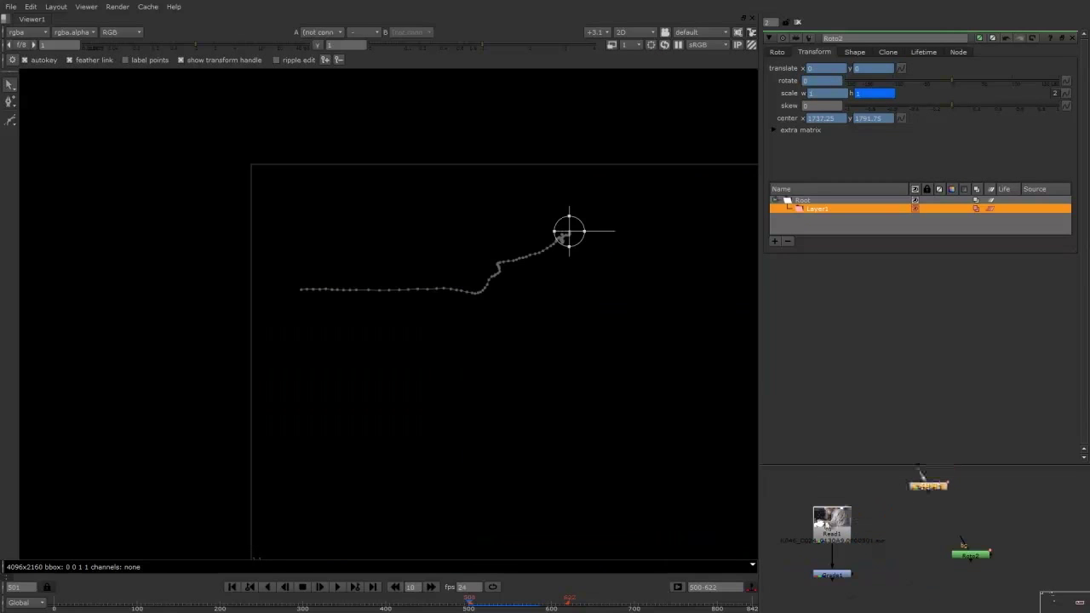
{"action": "left_click", "coordinate": [826, 526]}
{"action": "key", "text": "1"}
{"action": "left_click_drag", "start_coordinate": [861, 464], "coordinate": [869, 304]}
{"action": "left_click", "coordinate": [777, 52]}
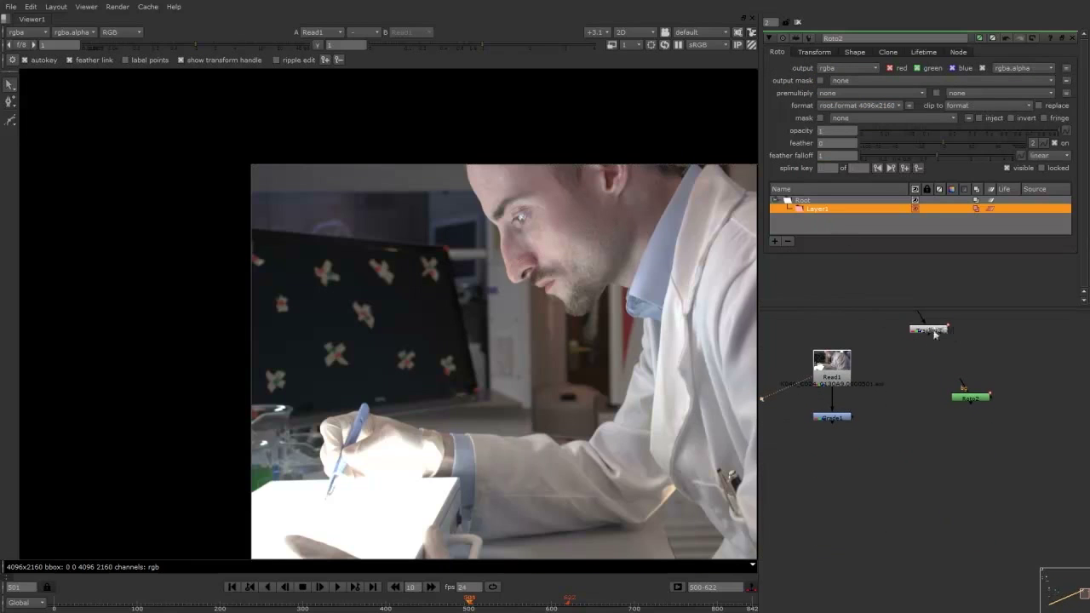
{"action": "left_click_drag", "start_coordinate": [935, 334], "coordinate": [934, 356]}
{"action": "left_click_drag", "start_coordinate": [973, 399], "coordinate": [930, 395]}
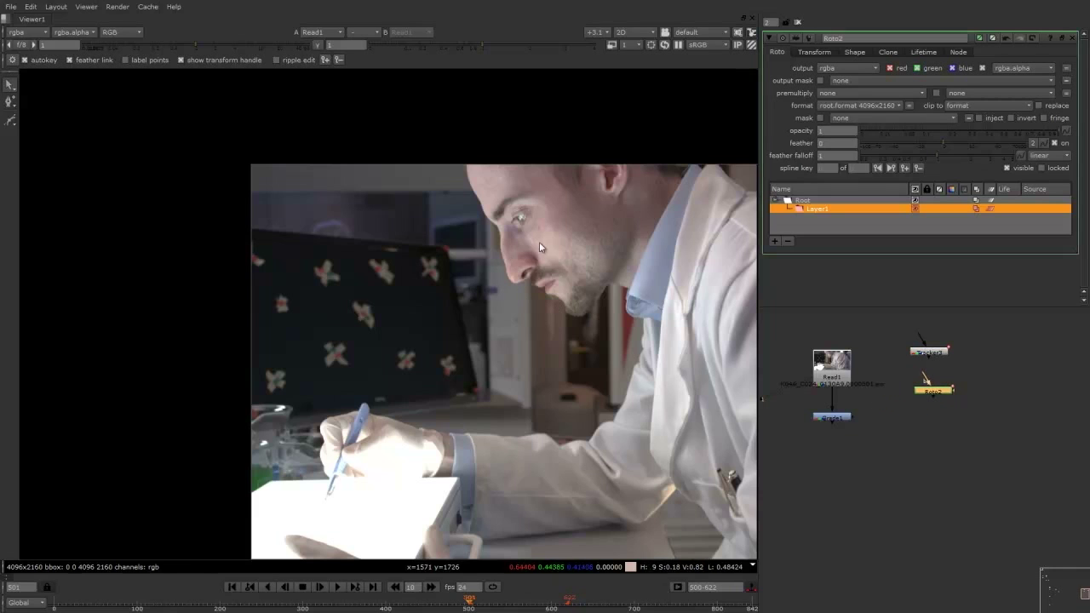
At frame 532, start a Bezier shape in the tracked layer, tracing from the nose bridge around the tip to beside the nostril
{"action": "scroll", "coordinate": [539, 247], "scroll_direction": "up", "scroll_amount": 3}
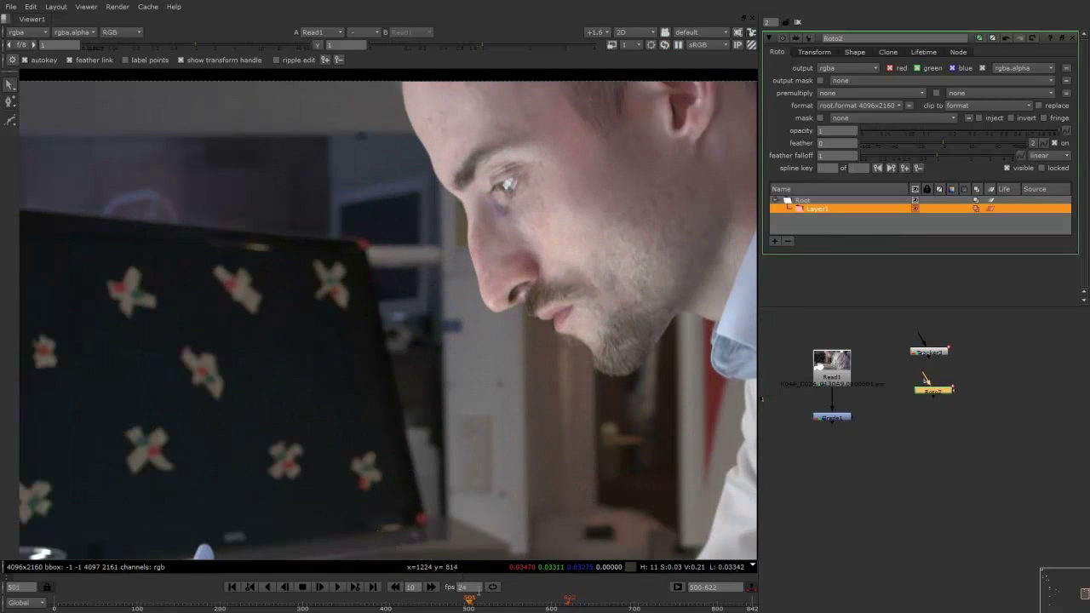
{"action": "left_click_drag", "start_coordinate": [470, 603], "coordinate": [496, 603]}
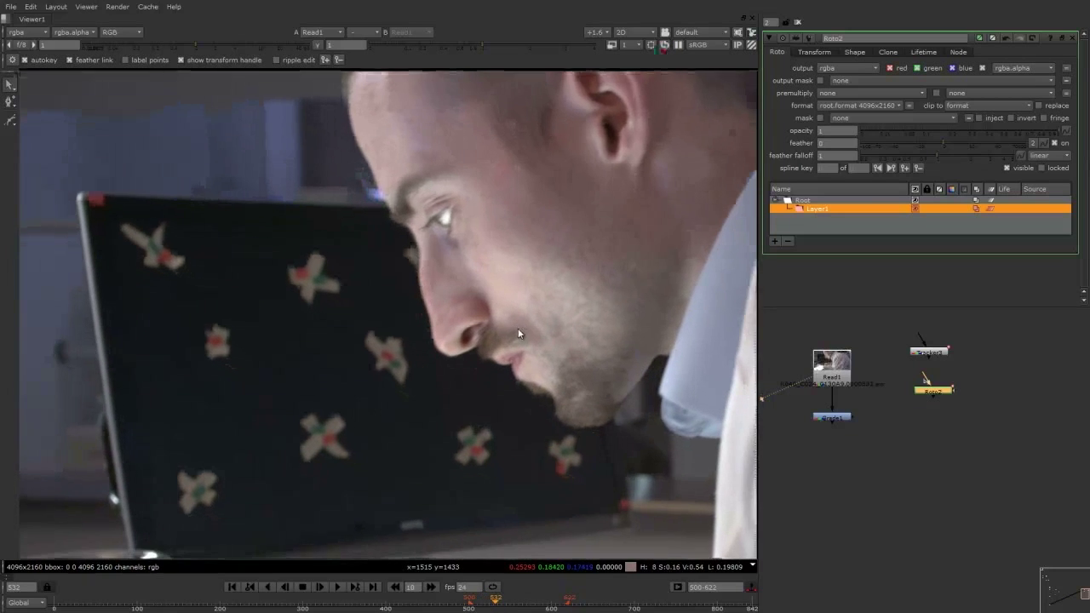
{"action": "left_click", "coordinate": [12, 121]}
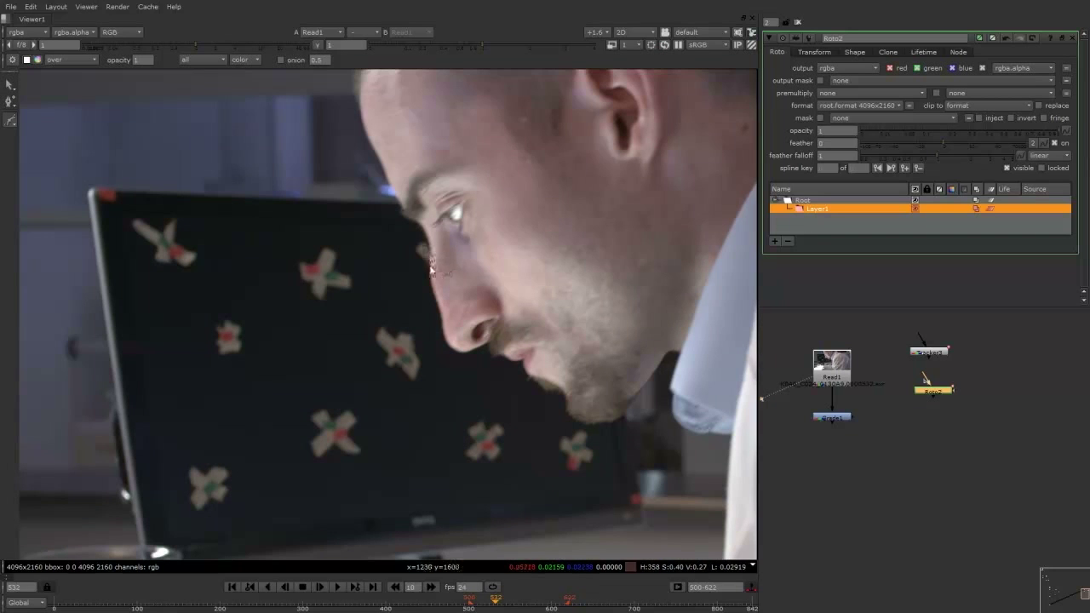
{"action": "scroll", "coordinate": [422, 208], "scroll_direction": "up", "scroll_amount": 4}
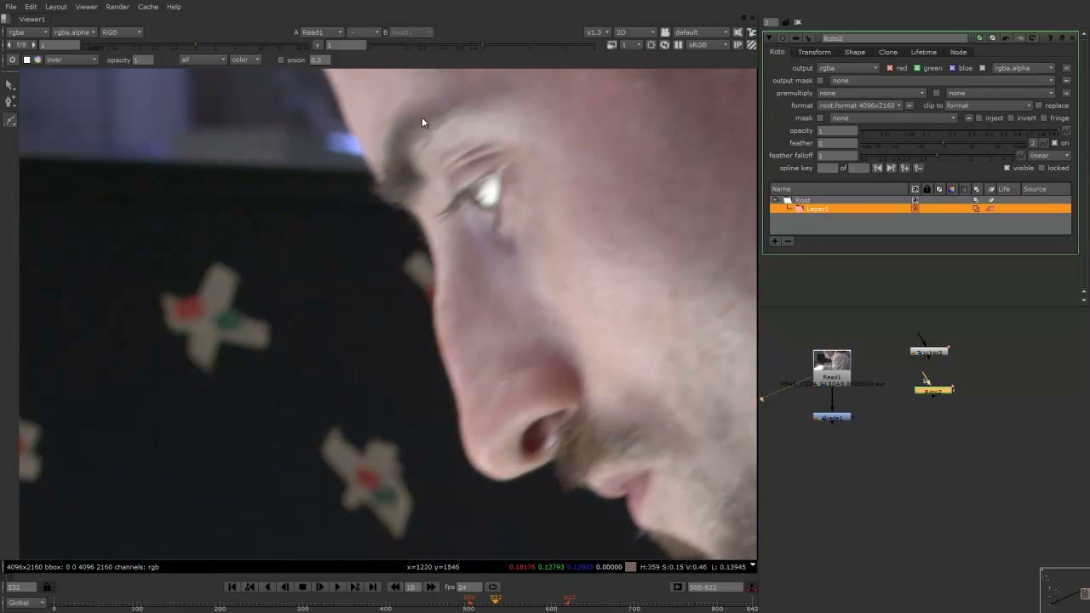
{"action": "left_click", "coordinate": [413, 213]}
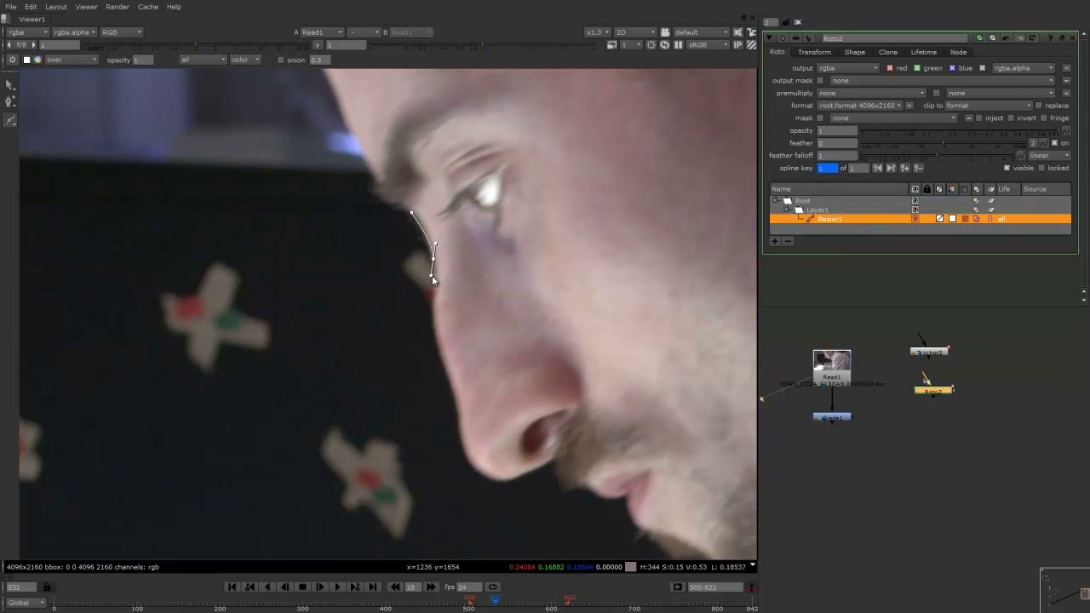
{"action": "left_click_drag", "start_coordinate": [431, 313], "coordinate": [431, 324]}
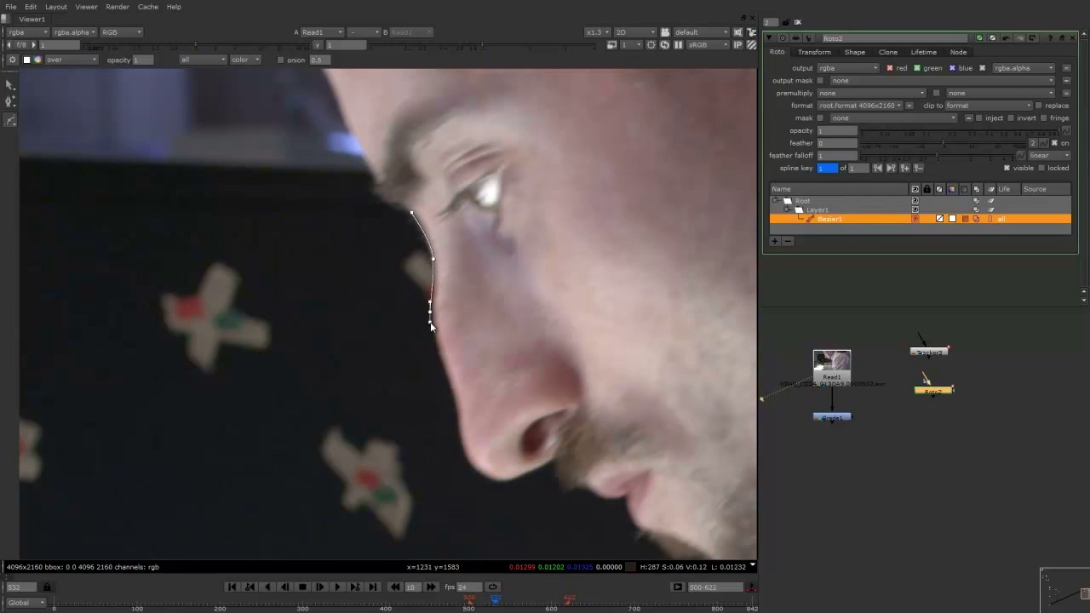
{"action": "middle_click_drag", "start_coordinate": [432, 326], "coordinate": [438, 226]}
{"action": "left_click_drag", "start_coordinate": [454, 282], "coordinate": [465, 344]}
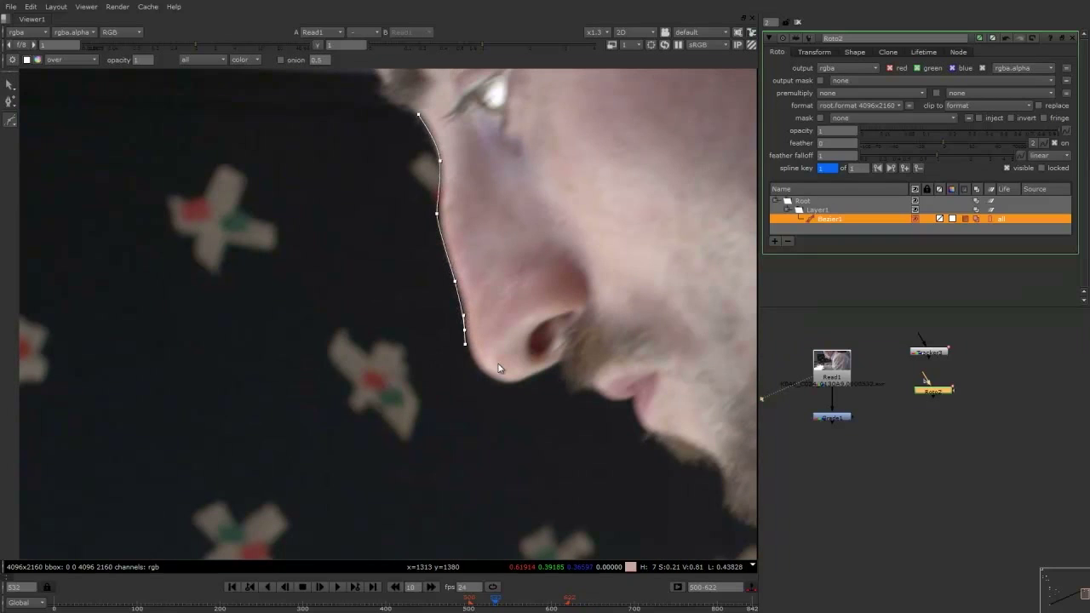
{"action": "left_click_drag", "start_coordinate": [508, 384], "coordinate": [563, 359]}
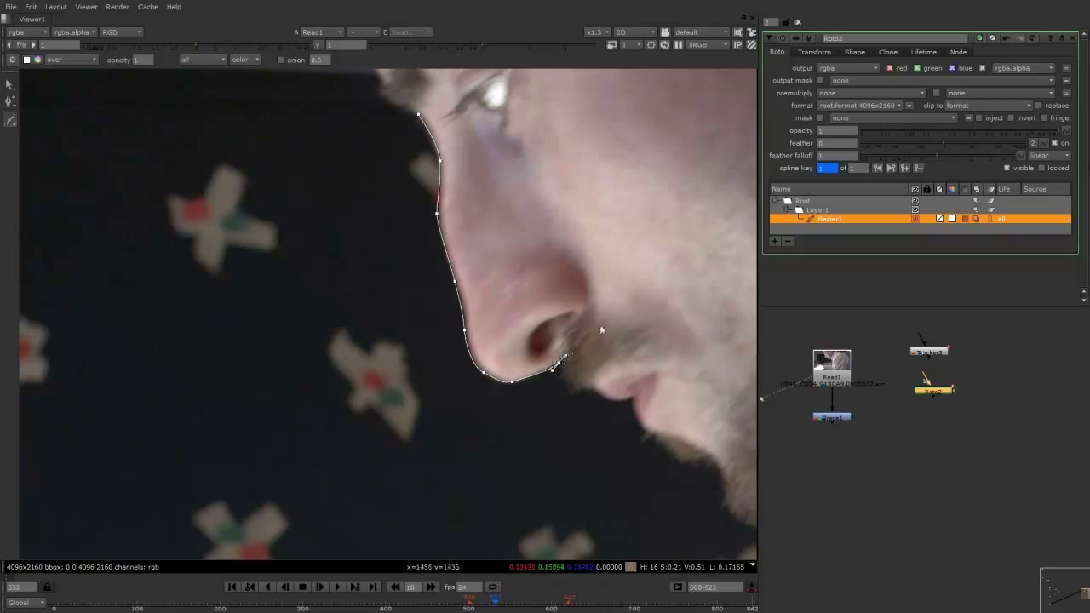
{"action": "left_click_drag", "start_coordinate": [592, 310], "coordinate": [595, 304]}
Continue the Bezier across the cheek, over the forehead and down the brow, and close it at the nose bridge
{"action": "scroll", "coordinate": [608, 253], "scroll_direction": "down", "scroll_amount": 2}
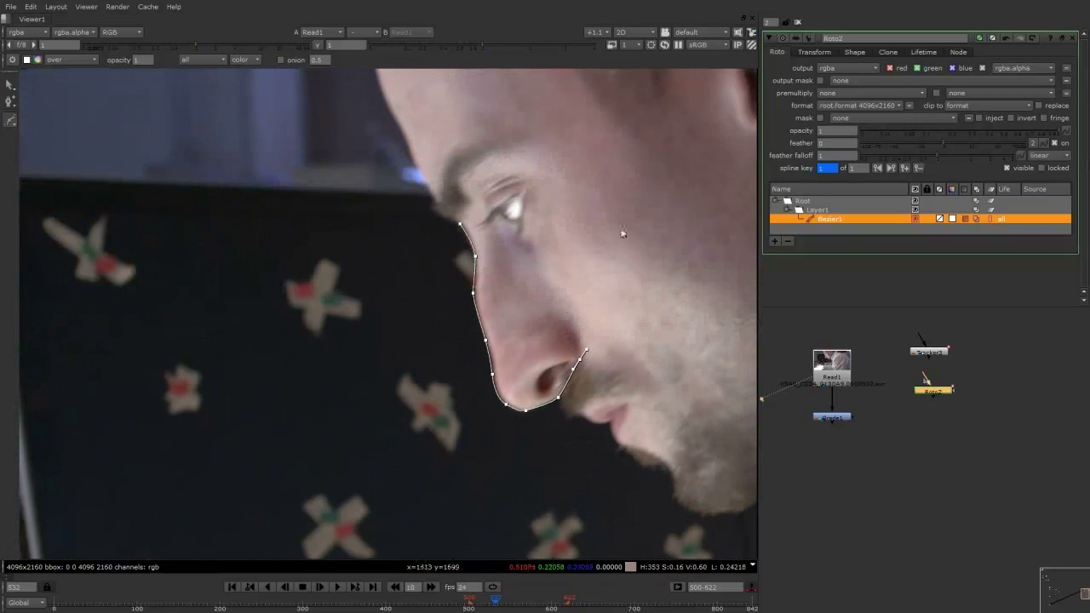
{"action": "left_click_drag", "start_coordinate": [616, 226], "coordinate": [609, 167]}
{"action": "middle_click_drag", "start_coordinate": [515, 217], "coordinate": [531, 336]}
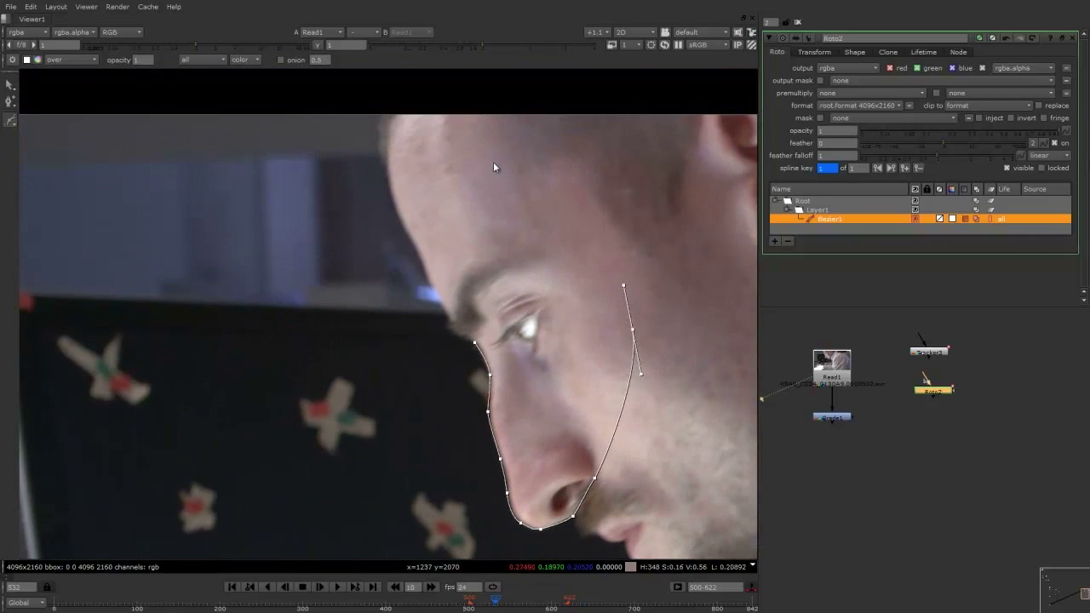
{"action": "left_click_drag", "start_coordinate": [498, 147], "coordinate": [454, 138]}
{"action": "left_click_drag", "start_coordinate": [386, 155], "coordinate": [423, 265]}
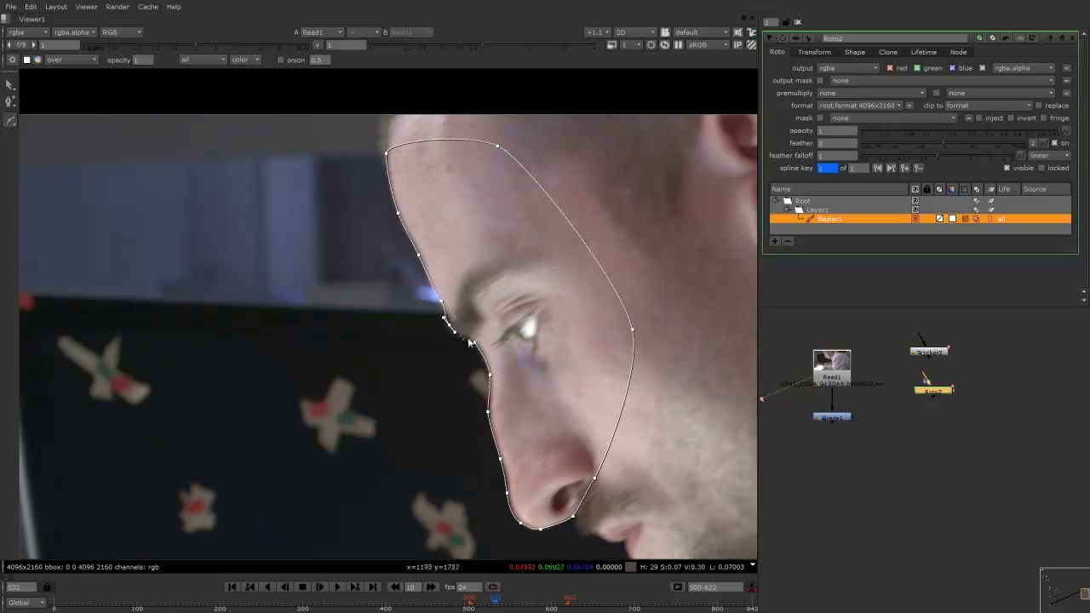
{"action": "left_click", "coordinate": [475, 343]}
Fine-tune the shape's points along the nose bridge so the curve follows the face edge at frame 532
{"action": "scroll", "coordinate": [473, 350], "scroll_direction": "up", "scroll_amount": 4}
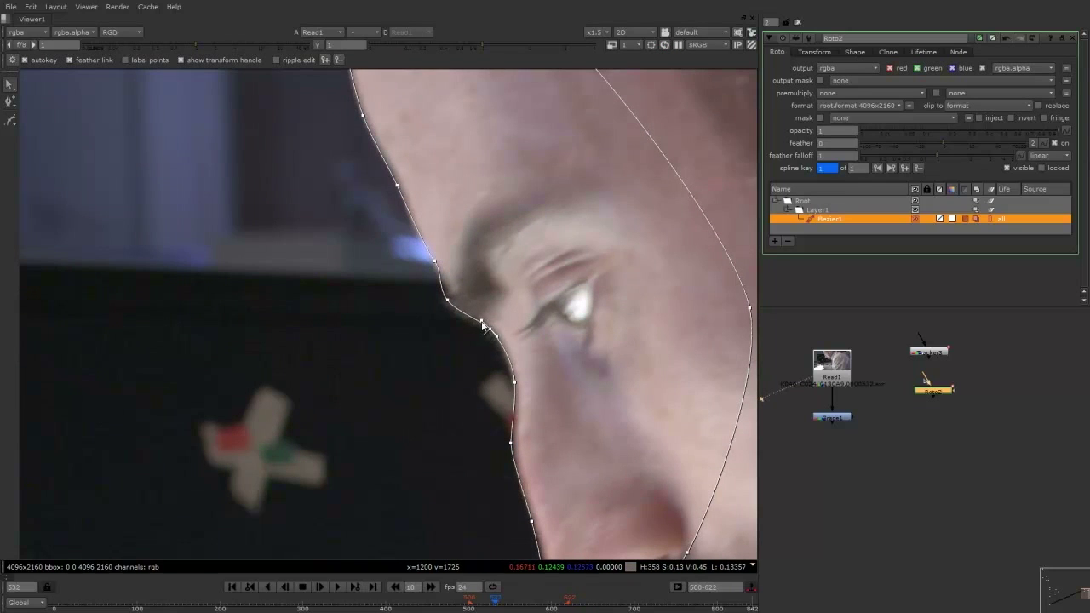
{"action": "left_click_drag", "start_coordinate": [482, 327], "coordinate": [478, 322]}
{"action": "middle_click_drag", "start_coordinate": [494, 330], "coordinate": [483, 311]}
{"action": "left_click_drag", "start_coordinate": [503, 363], "coordinate": [501, 341]}
{"action": "middle_click_drag", "start_coordinate": [498, 383], "coordinate": [477, 310]}
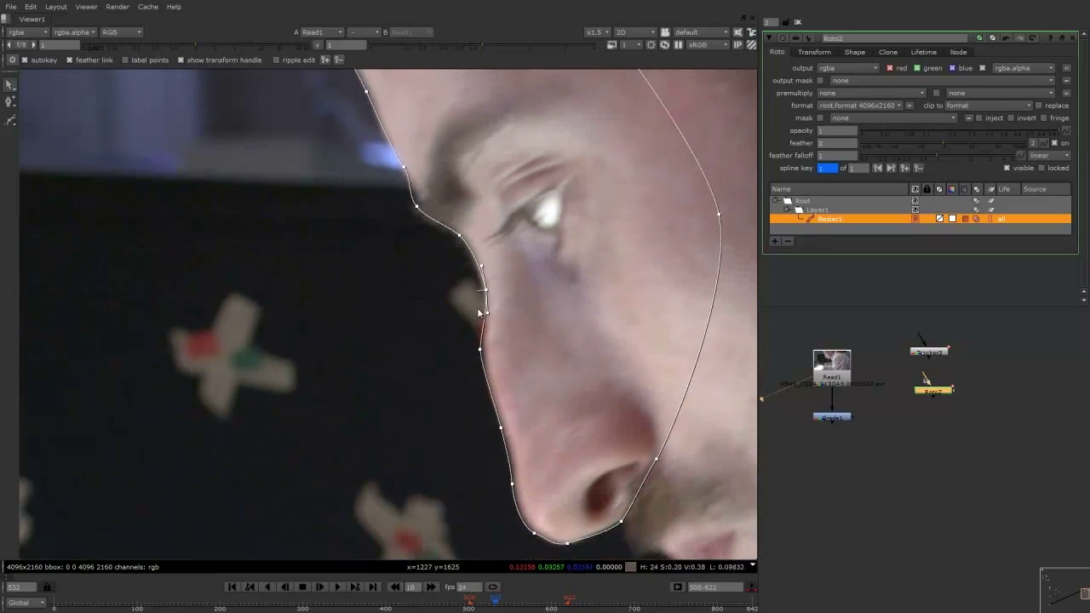
{"action": "left_click_drag", "start_coordinate": [479, 351], "coordinate": [482, 358]}
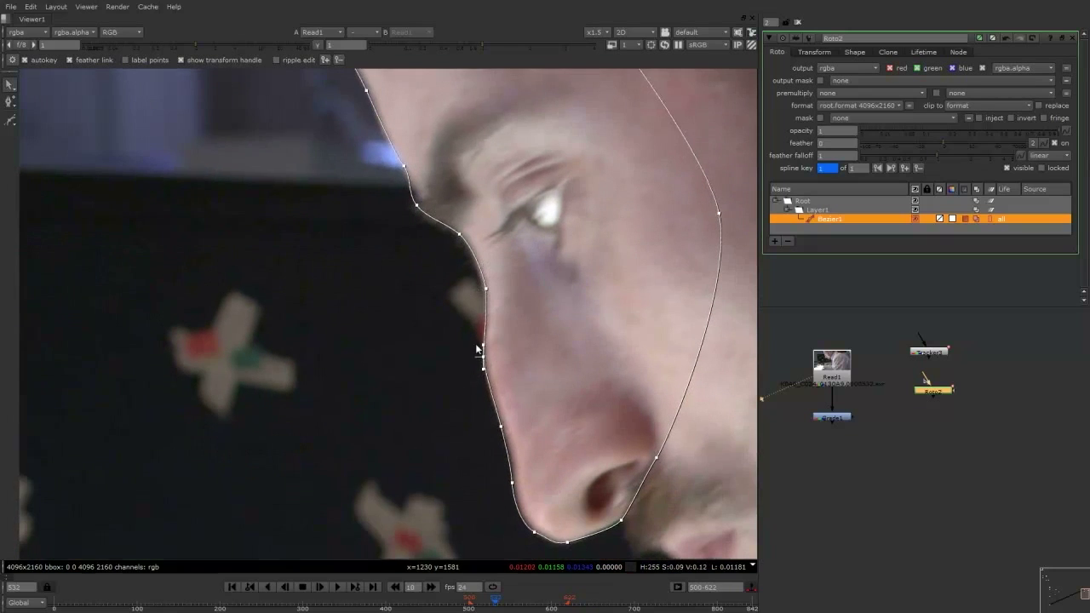
{"action": "middle_click_drag", "start_coordinate": [481, 356], "coordinate": [480, 278]}
{"action": "left_click_drag", "start_coordinate": [501, 354], "coordinate": [501, 351]}
{"action": "left_click", "coordinate": [483, 281]}
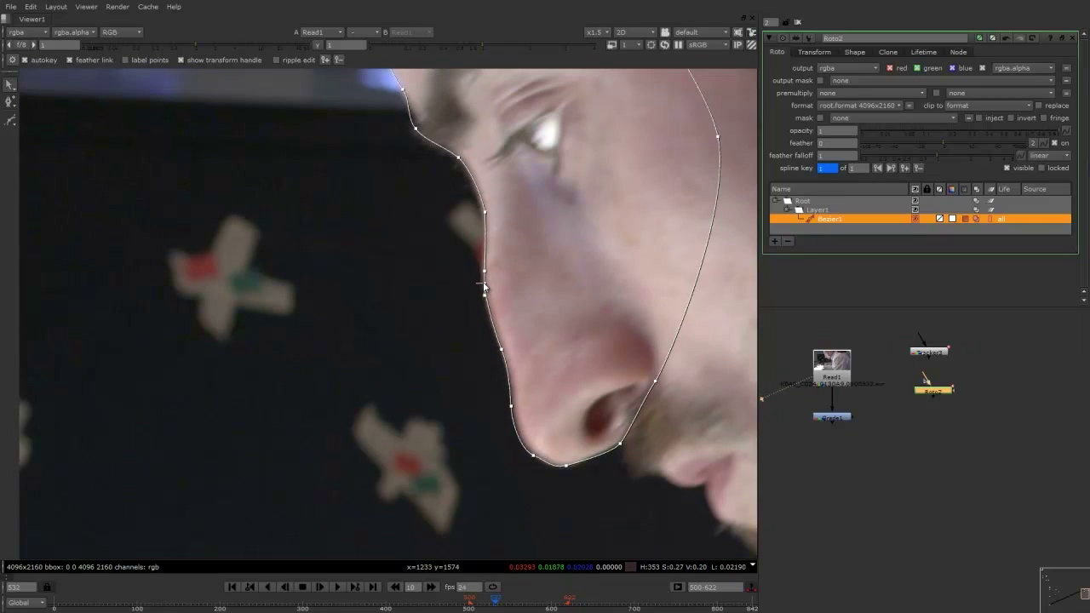
Adjust the shape's points around the nose tip and beneath the nostril to fit the nose outline
{"action": "middle_click_drag", "start_coordinate": [513, 407], "coordinate": [492, 326]}
{"action": "left_click_drag", "start_coordinate": [493, 325], "coordinate": [495, 323]}
{"action": "left_click", "coordinate": [505, 364]}
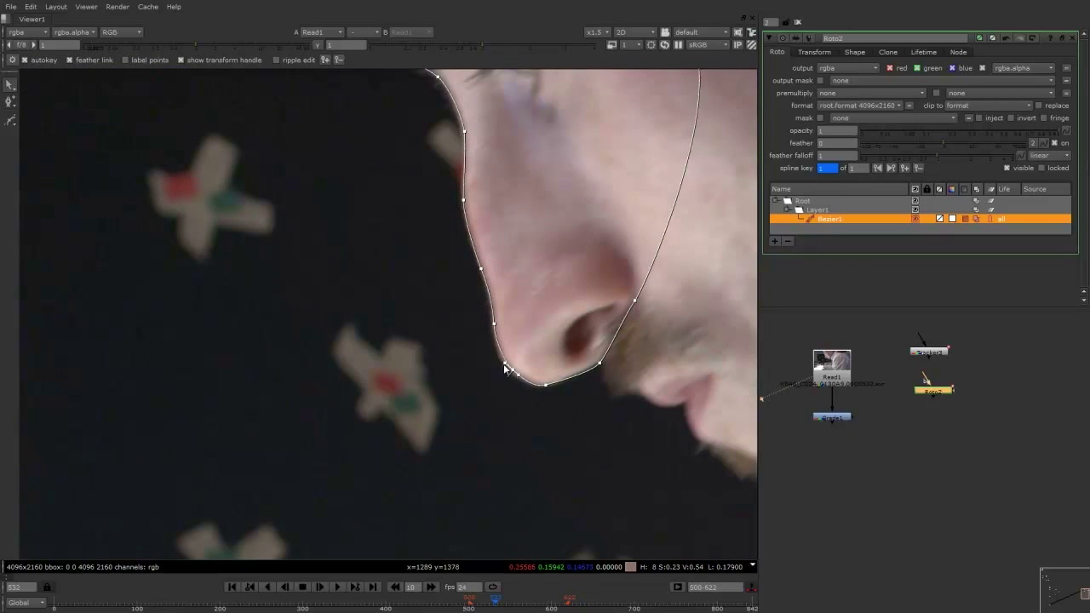
{"action": "left_click", "coordinate": [600, 365]}
{"action": "left_click_drag", "start_coordinate": [635, 301], "coordinate": [643, 303]}
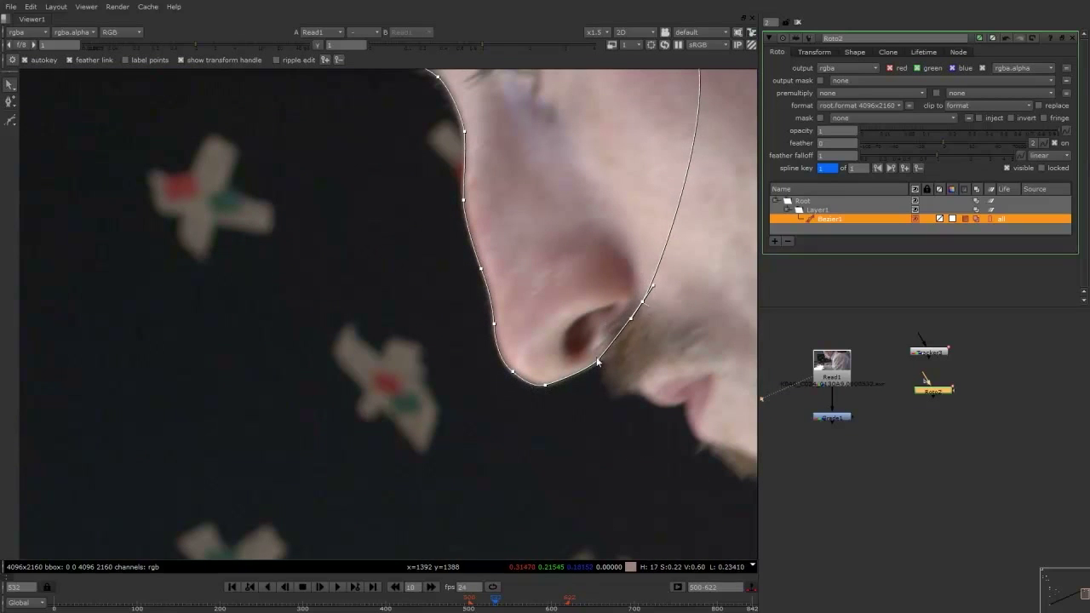
{"action": "left_click_drag", "start_coordinate": [600, 365], "coordinate": [598, 361]}
Refine the shape's points along the brow and up the forehead edge to match the head's outline
{"action": "middle_click_drag", "start_coordinate": [535, 279], "coordinate": [616, 430]}
{"action": "left_click", "coordinate": [483, 199]}
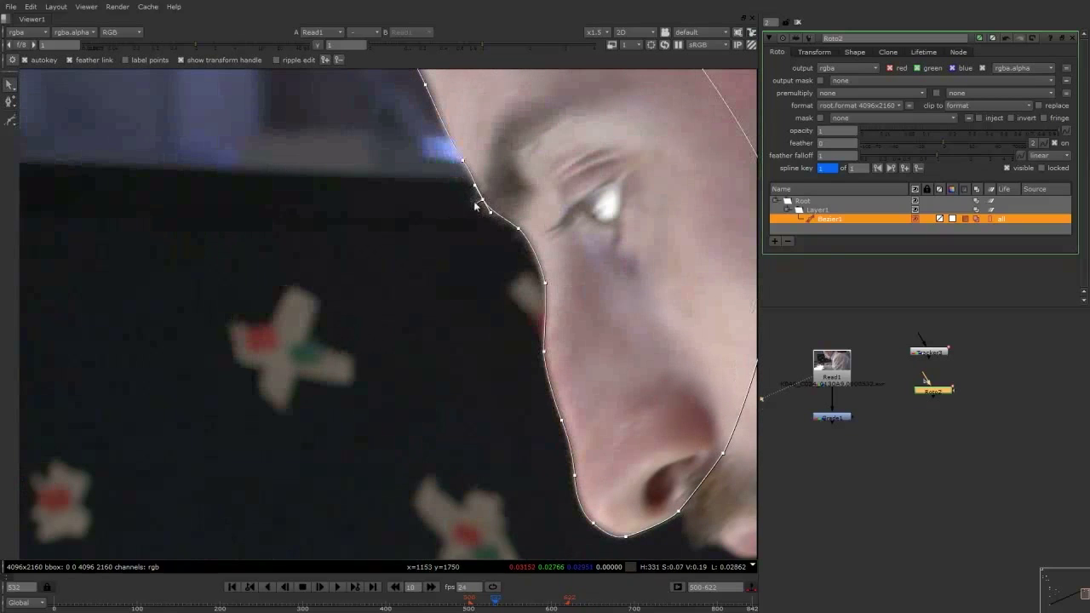
{"action": "middle_click_drag", "start_coordinate": [415, 78], "coordinate": [445, 186]}
{"action": "left_click_drag", "start_coordinate": [456, 191], "coordinate": [458, 189]}
{"action": "middle_click_drag", "start_coordinate": [424, 119], "coordinate": [450, 178]}
{"action": "left_click_drag", "start_coordinate": [448, 177], "coordinate": [451, 181]}
{"action": "middle_click_drag", "start_coordinate": [434, 85], "coordinate": [455, 162]}
{"action": "left_click", "coordinate": [455, 162]}
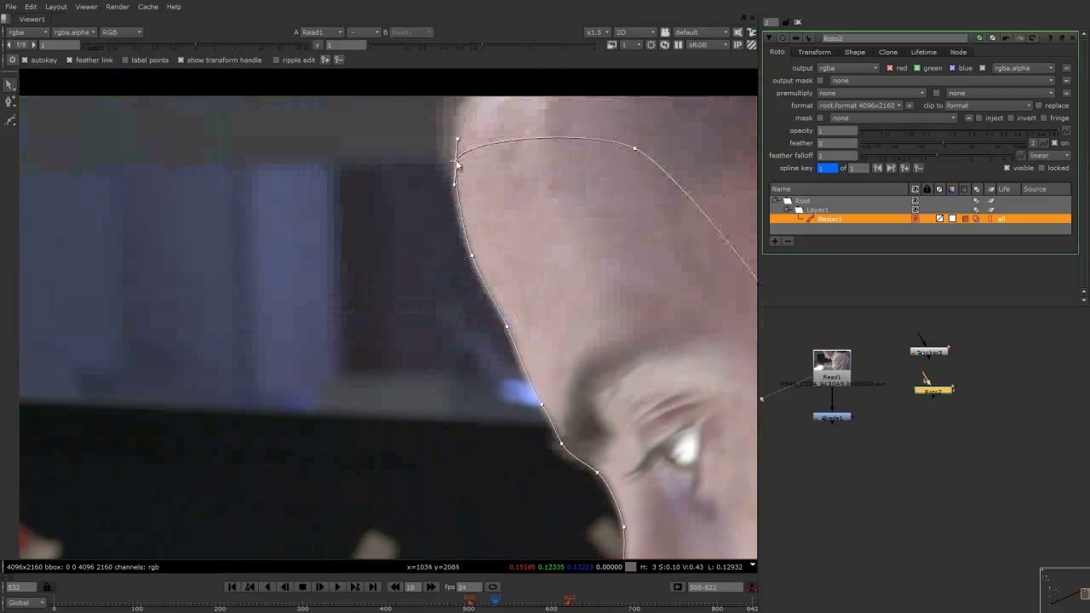
{"action": "left_click_drag", "start_coordinate": [457, 162], "coordinate": [454, 161]}
{"action": "left_click_drag", "start_coordinate": [472, 256], "coordinate": [468, 255]}
{"action": "left_click", "coordinate": [455, 163]}
Nudge the shape's point on the cheek beside the nostril slightly outward
{"action": "scroll", "coordinate": [456, 165], "scroll_direction": "down", "scroll_amount": 3}
{"action": "middle_click_drag", "start_coordinate": [641, 474], "coordinate": [520, 375]}
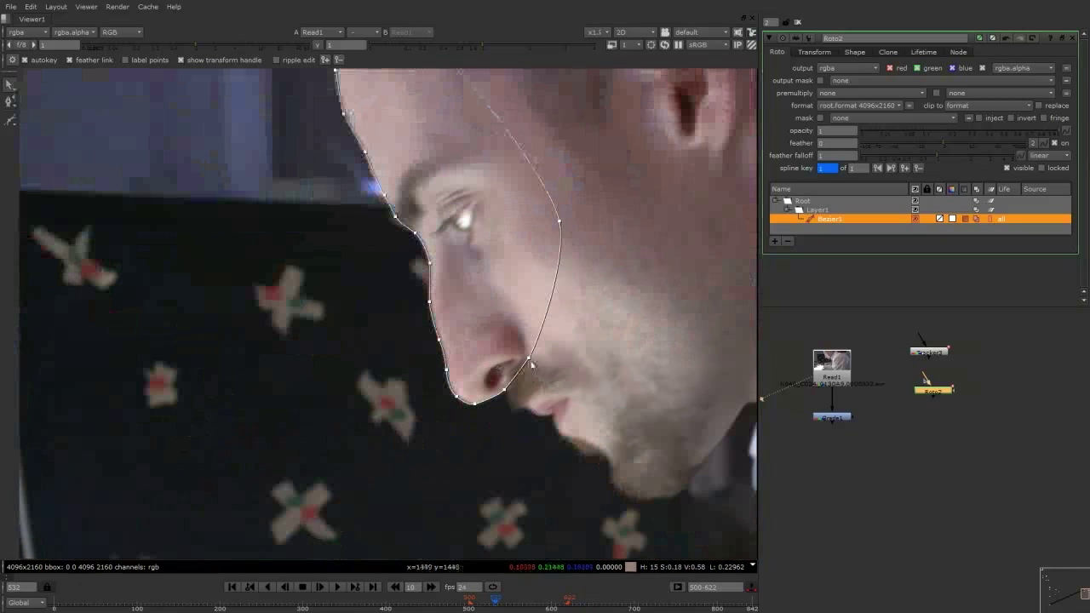
{"action": "left_click_drag", "start_coordinate": [529, 359], "coordinate": [532, 358]}
{"action": "scroll", "coordinate": [503, 290], "scroll_direction": "down", "scroll_amount": 2}
{"action": "middle_click_drag", "start_coordinate": [500, 301], "coordinate": [501, 325]}
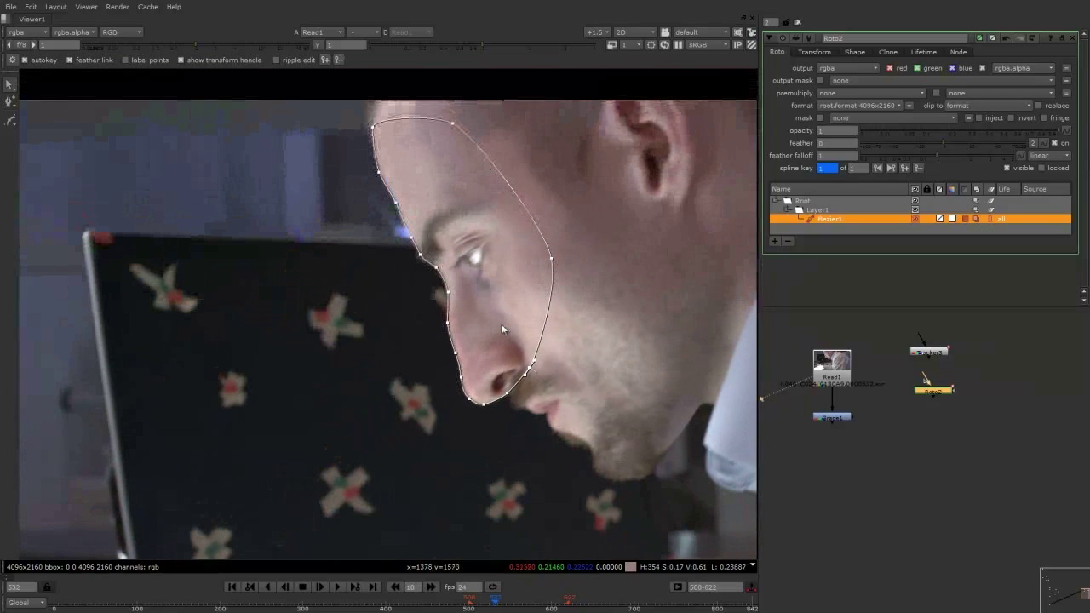
Advance frame by frame to frame 546, checking how the tracked shape follows the face
{"action": "key", "text": "Right"}
{"action": "key", "text": "Right"}
{"action": "key", "text": "Right"}
{"action": "key", "text": "Right"}
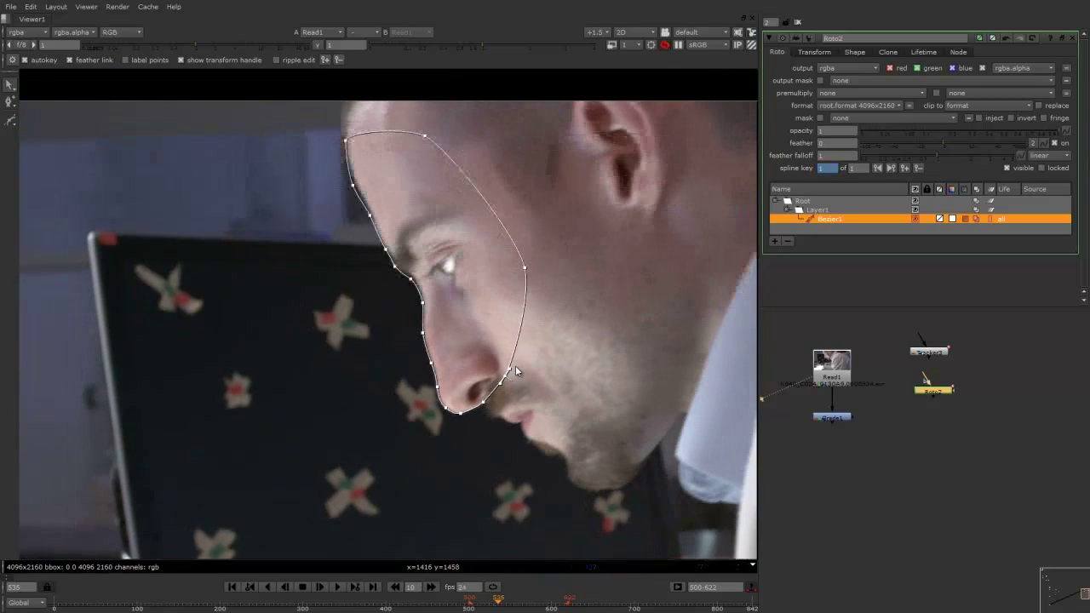
{"action": "key", "text": "Right"}
{"action": "key", "text": "Right"}
{"action": "key", "text": "Right"}
{"action": "key", "text": "Right"}
{"action": "key", "text": "Right"}
{"action": "key", "text": "Right"}
{"action": "key", "text": "Right"}
{"action": "key", "text": "Right"}
{"action": "key", "text": "Right"}
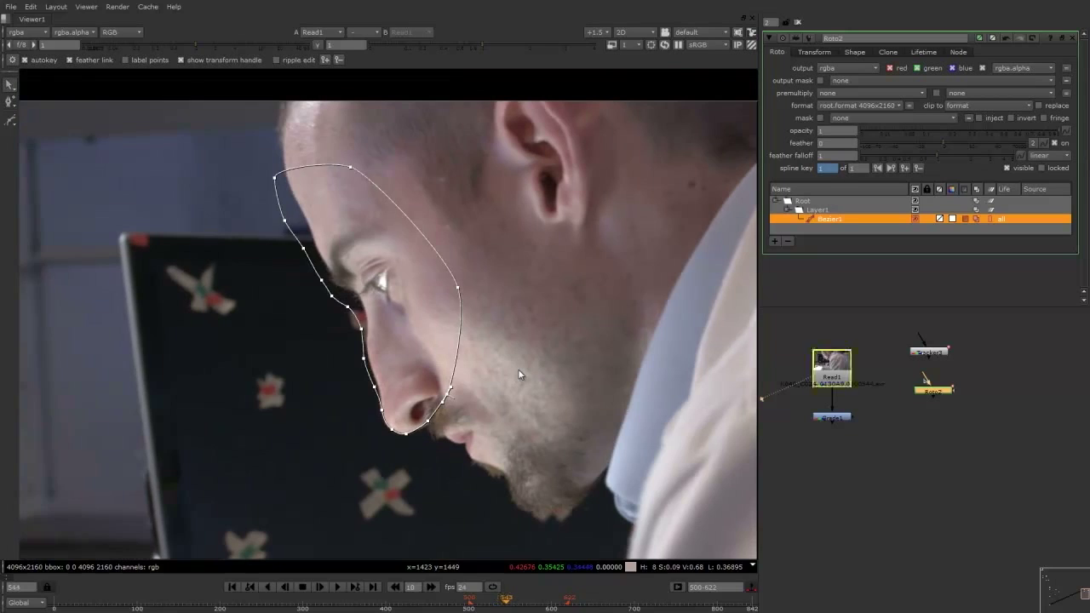
{"action": "key", "text": "Right"}
Select all the shape's points at frame 546, then rotate and scale them together to realign the outline with the face
{"action": "left_click_drag", "start_coordinate": [557, 131], "coordinate": [243, 500]}
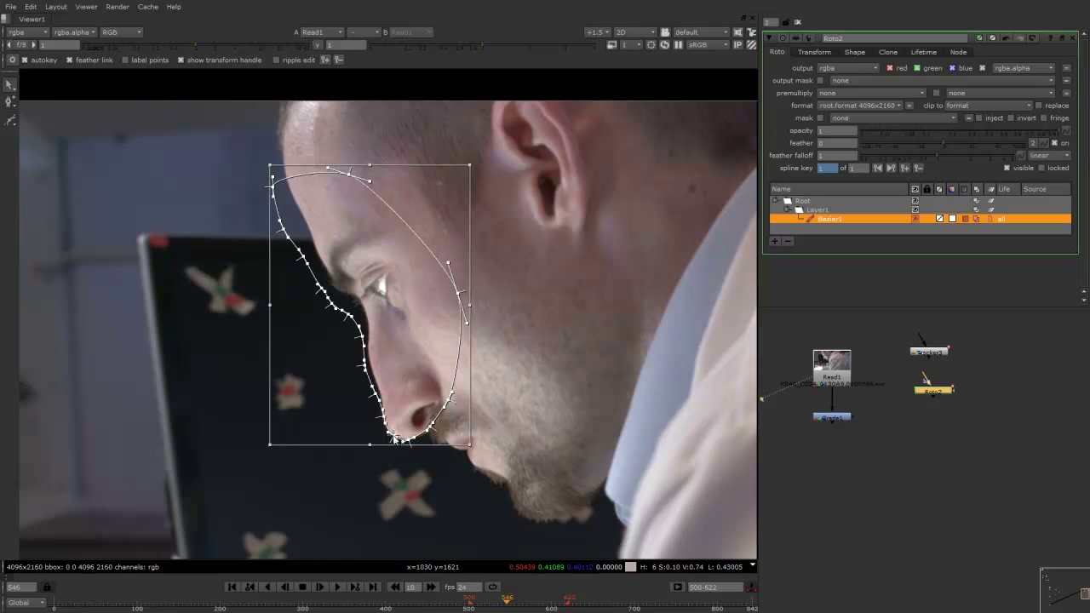
{"action": "left_click_drag", "start_coordinate": [476, 161], "coordinate": [499, 168]}
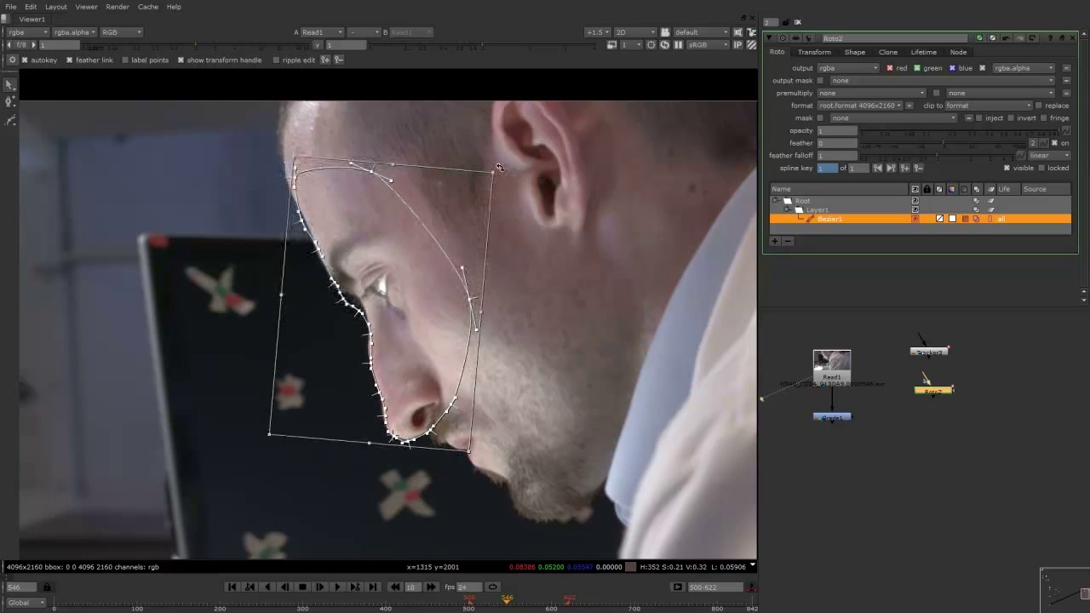
{"action": "left_click", "coordinate": [292, 155]}
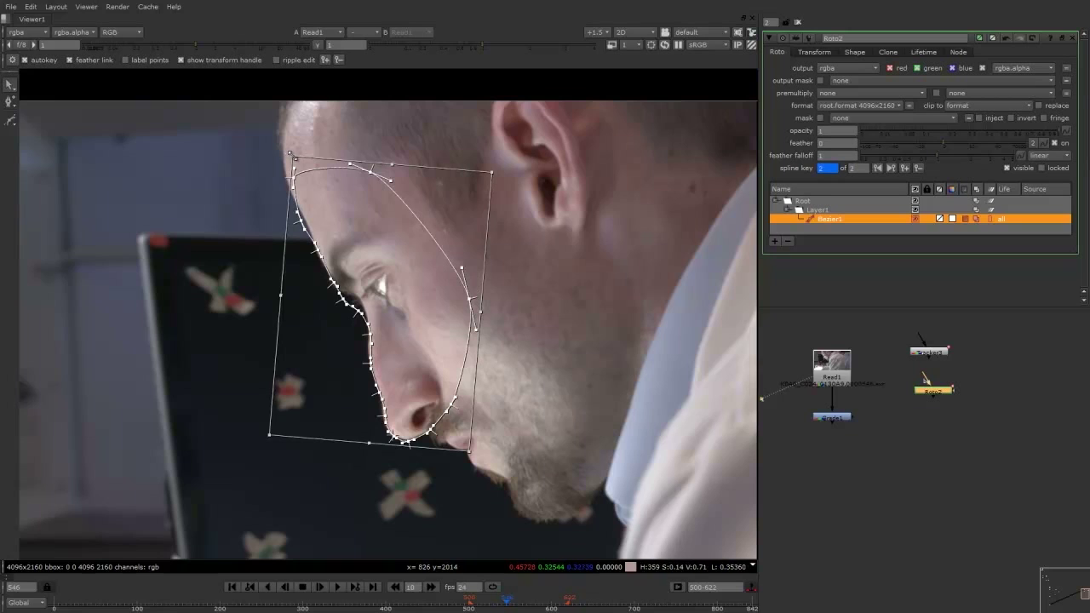
{"action": "left_click_drag", "start_coordinate": [292, 155], "coordinate": [278, 124]}
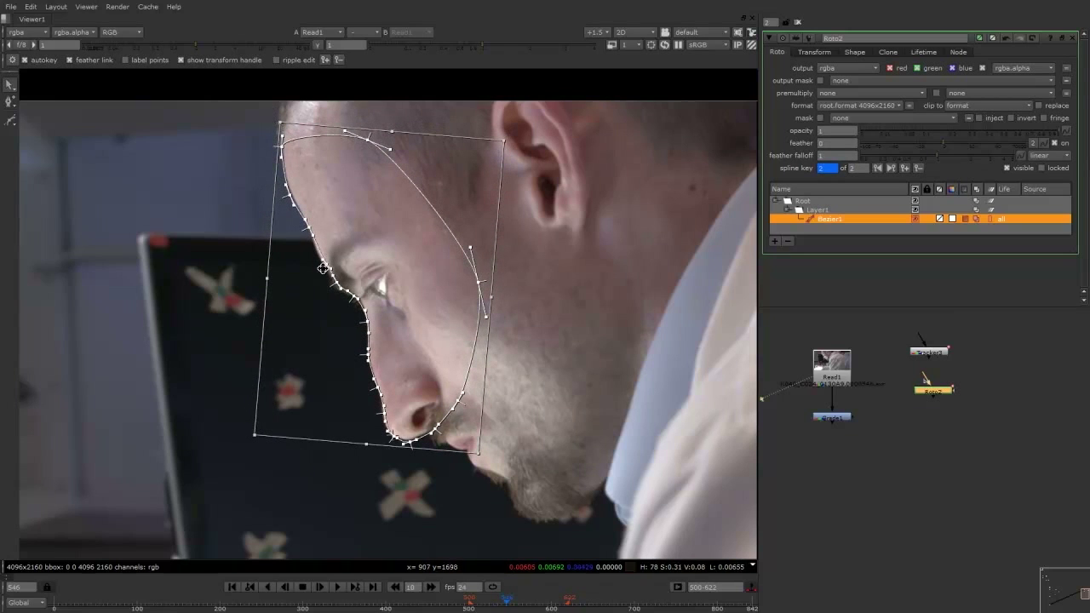
{"action": "left_click", "coordinate": [208, 295]}
At frame 546, adjust individual points along the lower nose and around its tip to fit the nose edge
{"action": "scroll", "coordinate": [357, 320], "scroll_direction": "up", "scroll_amount": 2}
{"action": "middle_click_drag", "start_coordinate": [443, 344], "coordinate": [433, 268]}
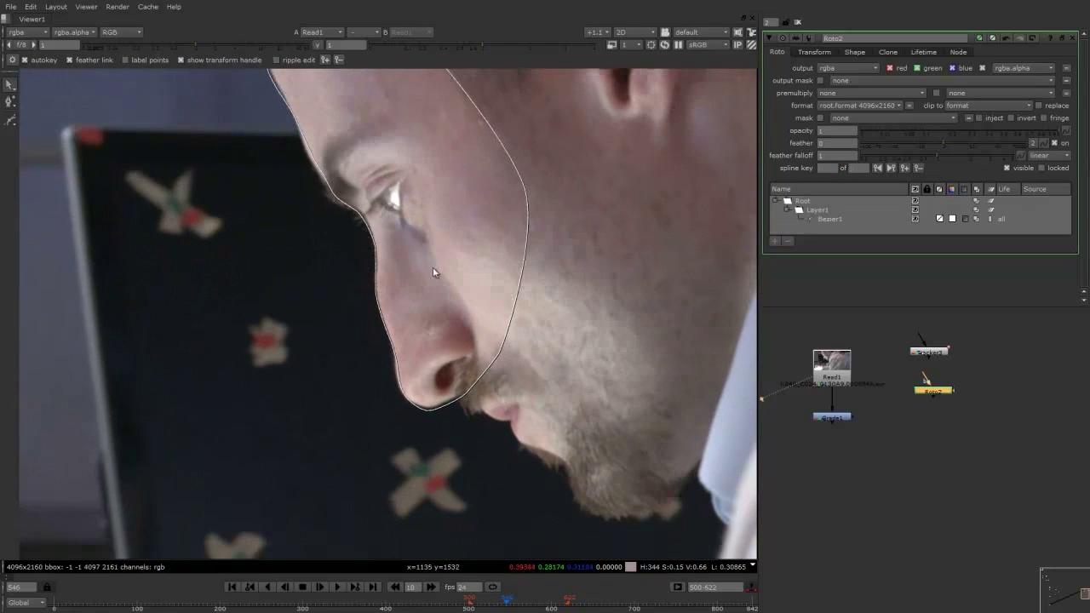
{"action": "left_click_drag", "start_coordinate": [571, 281], "coordinate": [380, 416]}
{"action": "scroll", "coordinate": [402, 360], "scroll_direction": "up", "scroll_amount": 2}
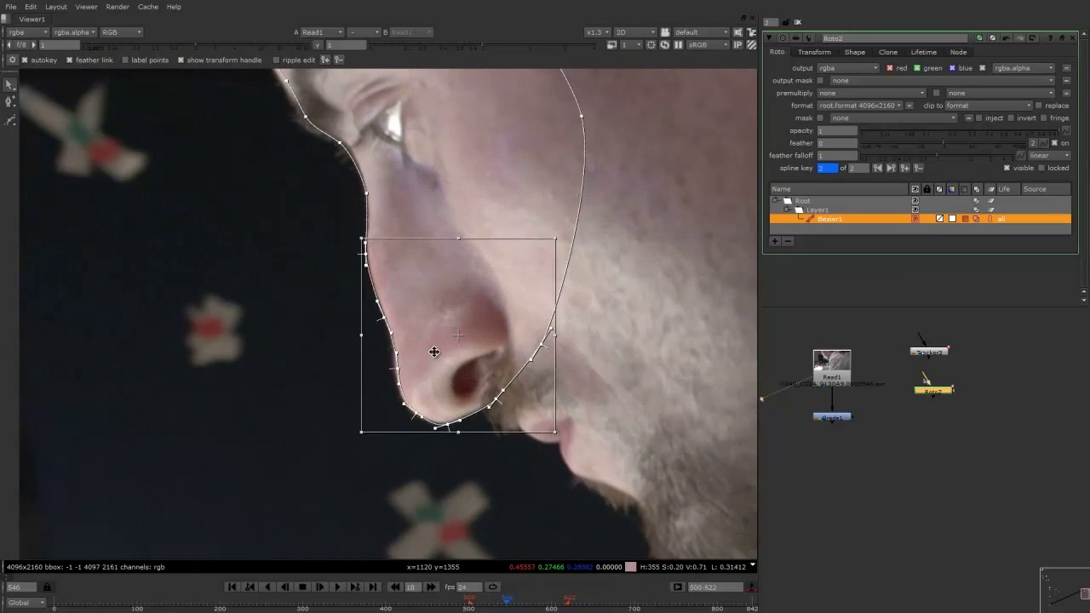
{"action": "left_click", "coordinate": [284, 351]}
{"action": "left_click", "coordinate": [365, 253]}
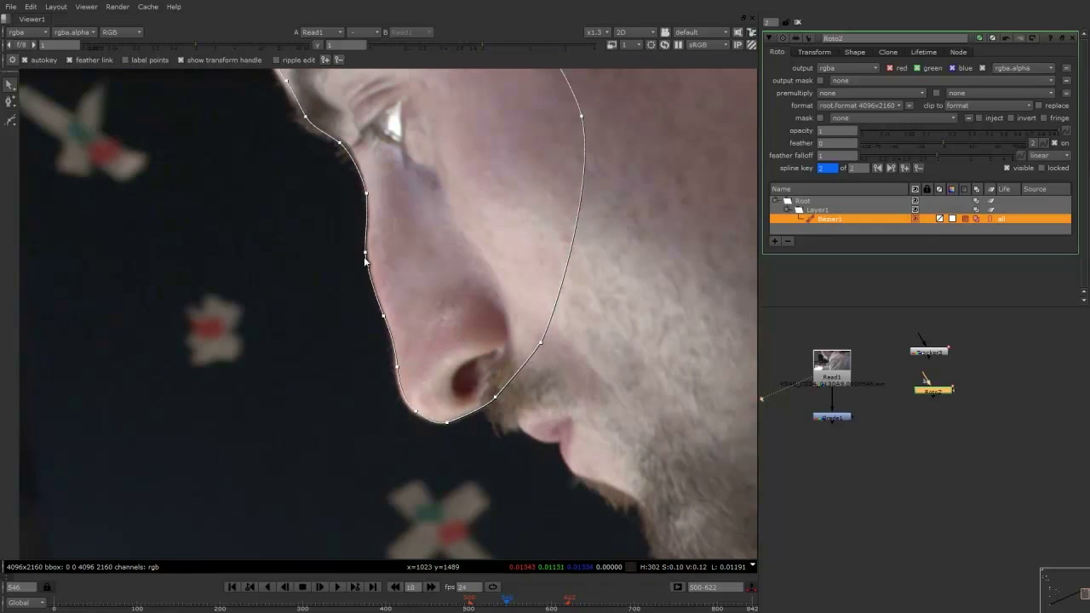
{"action": "left_click_drag", "start_coordinate": [365, 253], "coordinate": [365, 255]}
{"action": "left_click_drag", "start_coordinate": [386, 316], "coordinate": [384, 316]}
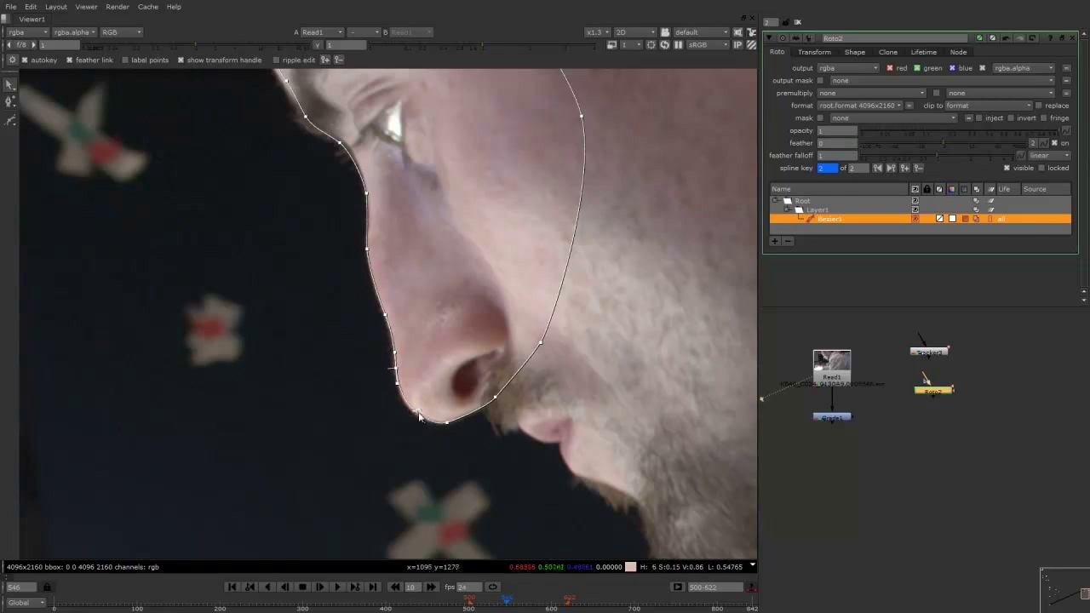
{"action": "left_click_drag", "start_coordinate": [418, 413], "coordinate": [414, 414]}
Nudge the shape's points on the upper nose bridge onto the face edge at frame 546
{"action": "middle_click_drag", "start_coordinate": [333, 281], "coordinate": [373, 354]}
{"action": "left_click_drag", "start_coordinate": [405, 321], "coordinate": [406, 321]}
{"action": "left_click_drag", "start_coordinate": [405, 266], "coordinate": [406, 266]}
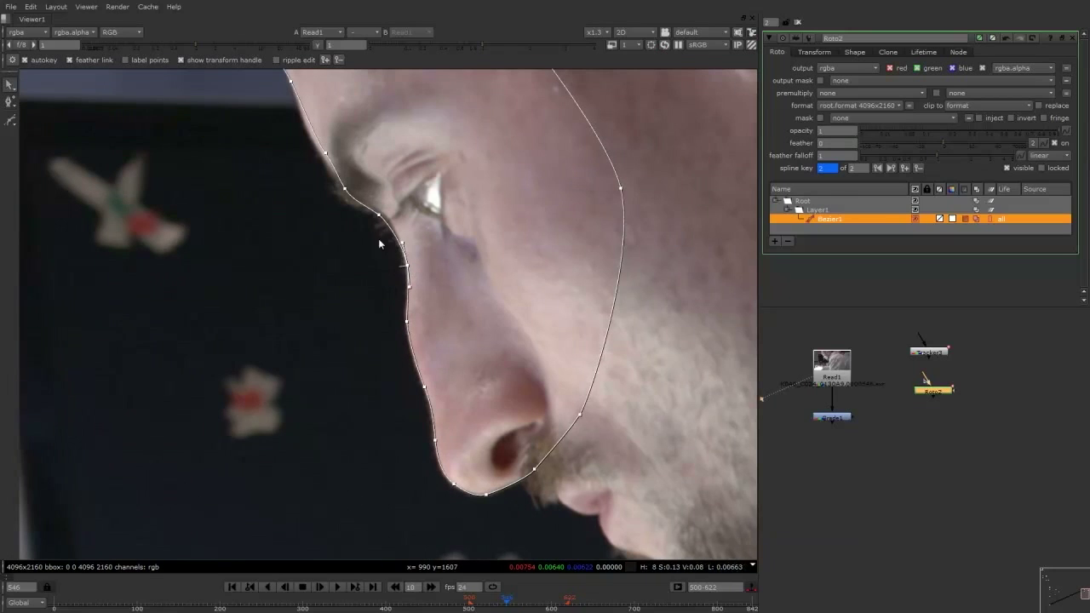
Fit the shape's points around the brow and eye socket to the face edge at frame 546
{"action": "key", "text": "Right"}
{"action": "left_click", "coordinate": [402, 263]}
{"action": "key", "text": "Right"}
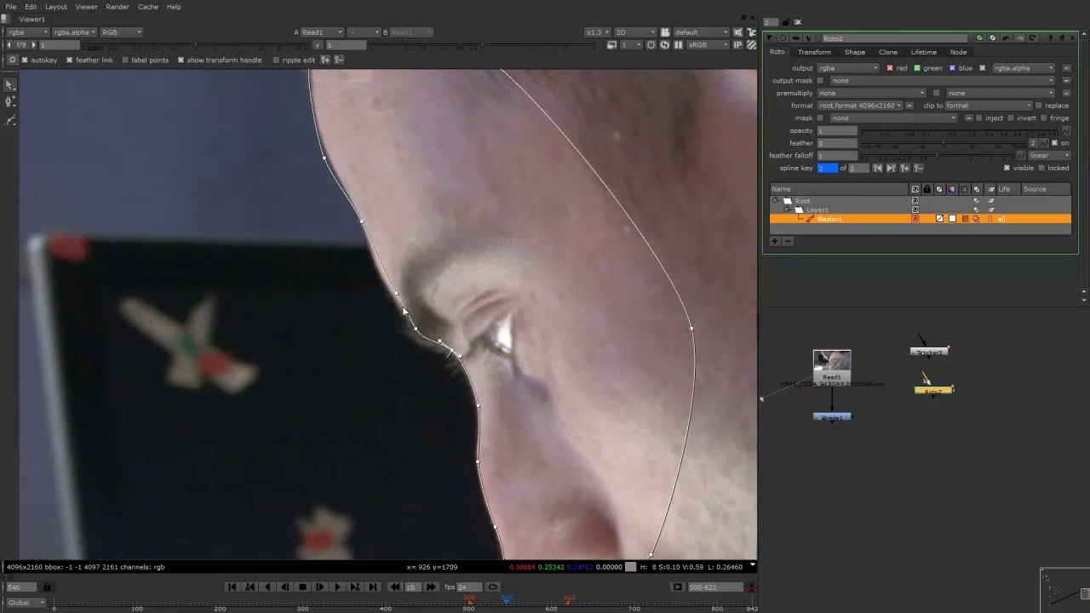
{"action": "left_click_drag", "start_coordinate": [431, 179], "coordinate": [324, 298]}
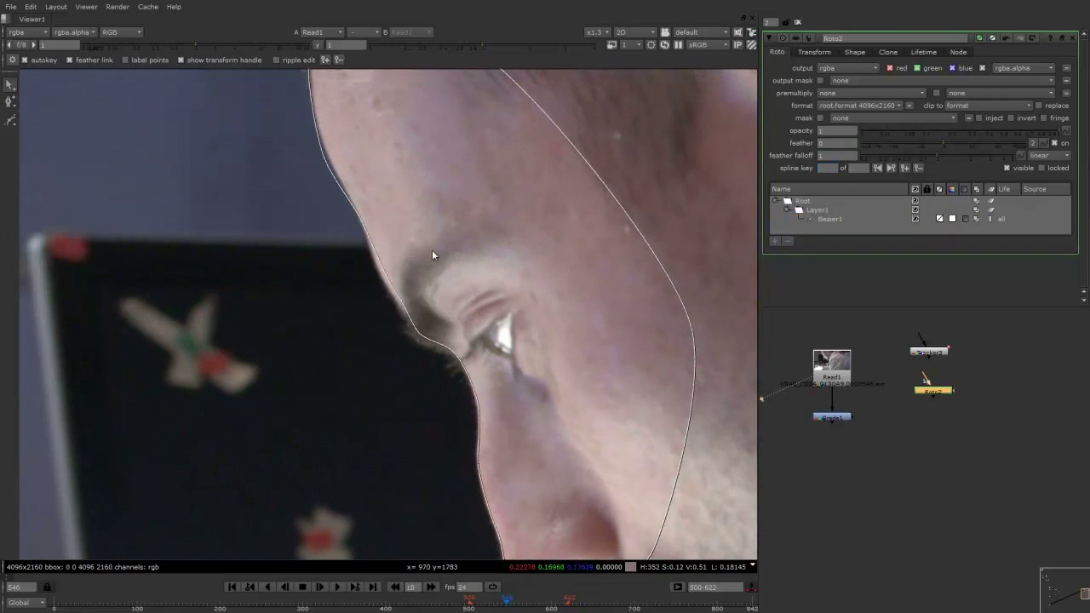
{"action": "left_click_drag", "start_coordinate": [410, 302], "coordinate": [407, 303]}
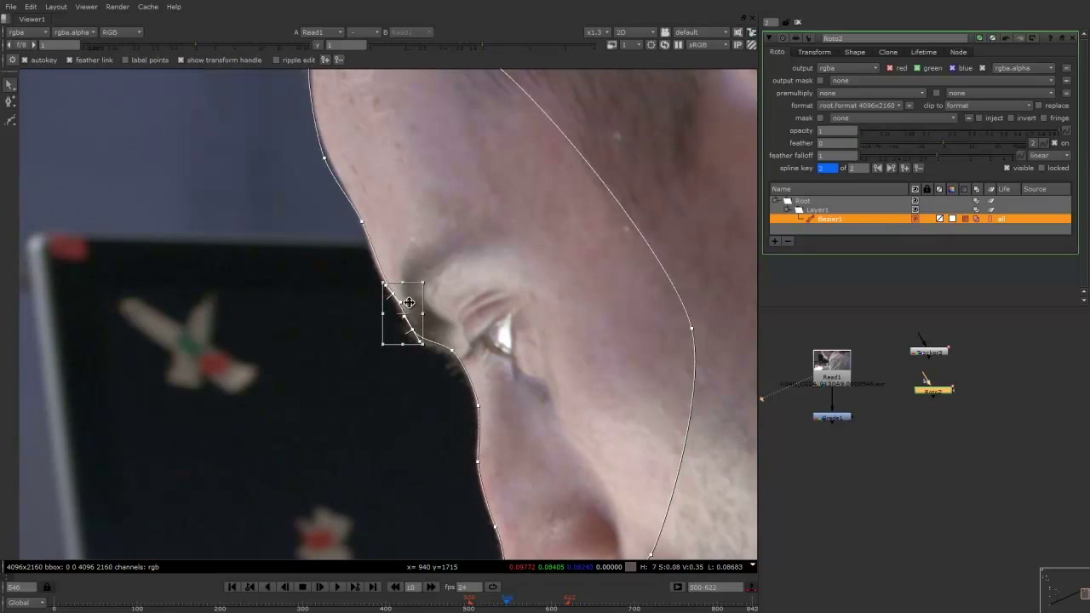
{"action": "left_click", "coordinate": [412, 278]}
{"action": "left_click", "coordinate": [386, 287]}
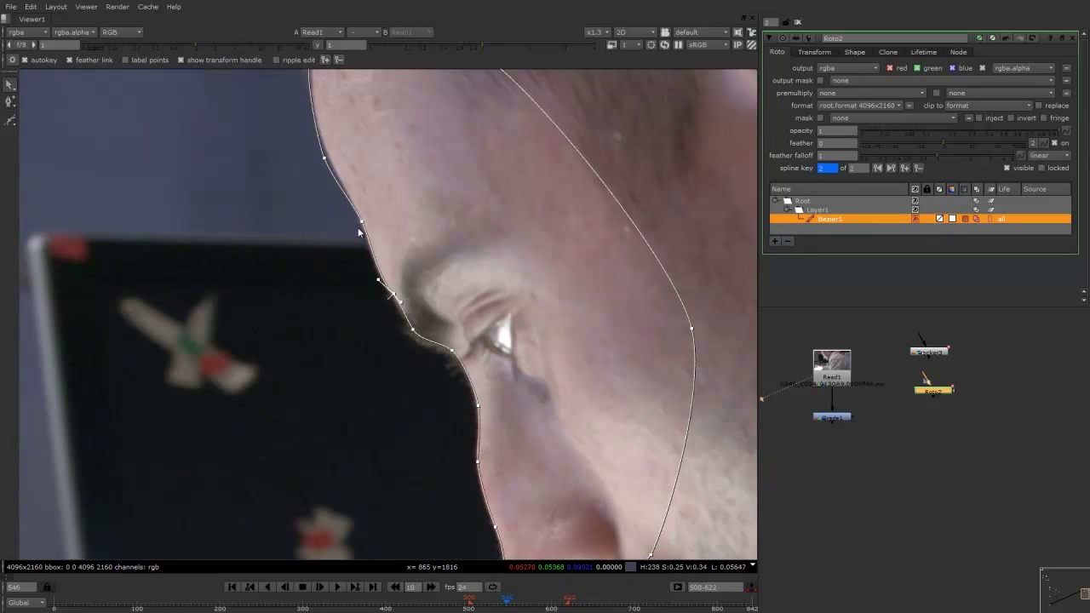
Nudge the points along the forehead up to the hairline onto the head's edge at frame 546
{"action": "left_click_drag", "start_coordinate": [362, 223], "coordinate": [362, 220]}
{"action": "middle_click_drag", "start_coordinate": [324, 152], "coordinate": [367, 247]}
{"action": "left_click_drag", "start_coordinate": [367, 253], "coordinate": [370, 244]}
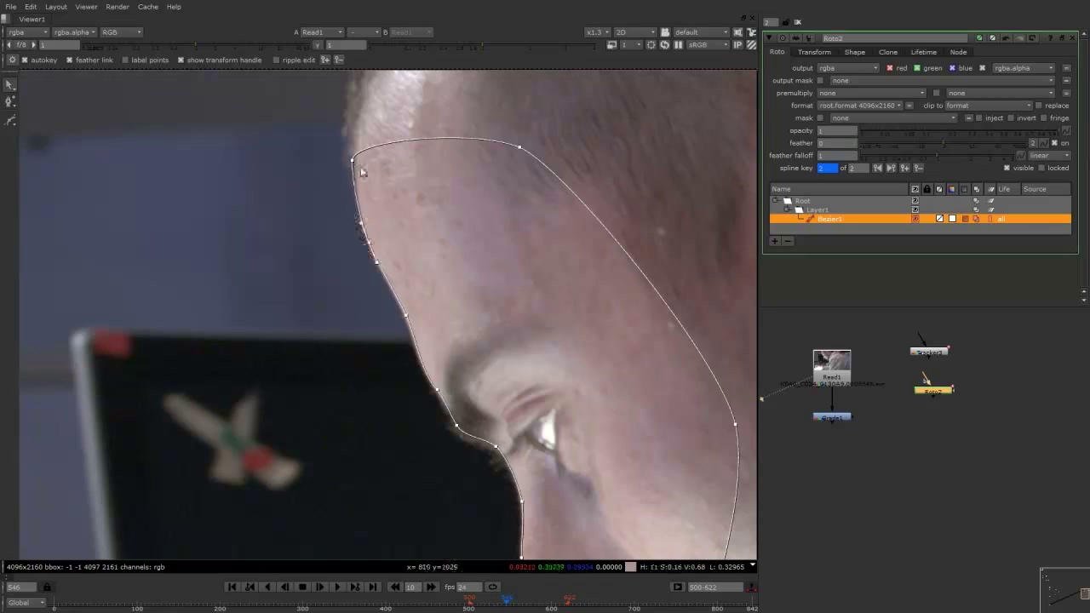
{"action": "left_click_drag", "start_coordinate": [352, 161], "coordinate": [357, 162]}
{"action": "middle_click_drag", "start_coordinate": [422, 209], "coordinate": [243, 21]}
{"action": "scroll", "coordinate": [406, 289], "scroll_direction": "down", "scroll_amount": 2}
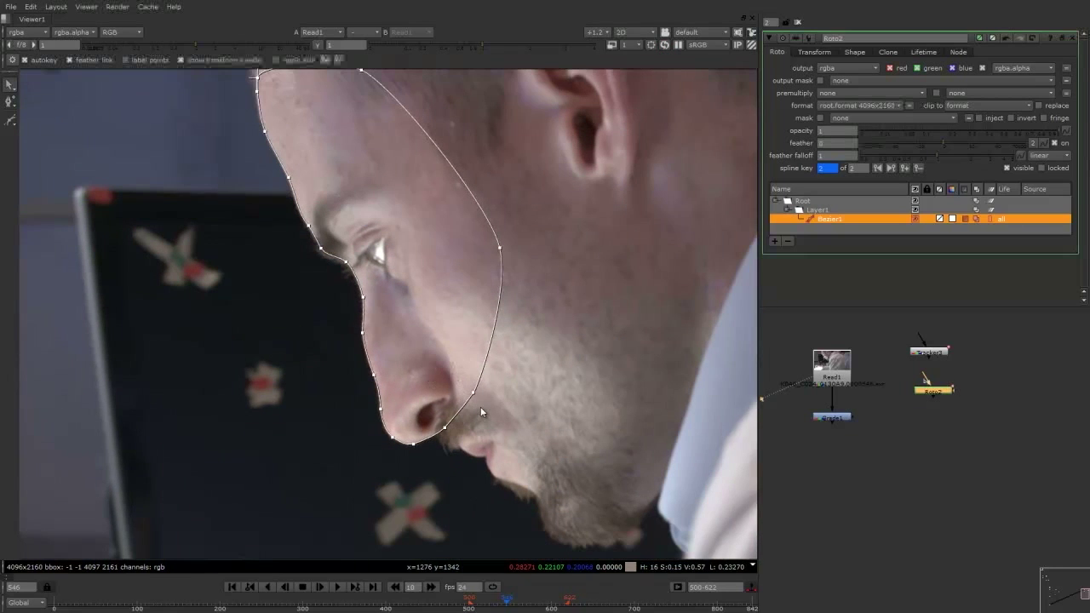
Step back to frame 544 and forward to frame 558, checking how the shape follows the face
{"action": "key", "text": "Left"}
{"action": "key", "text": "Left"}
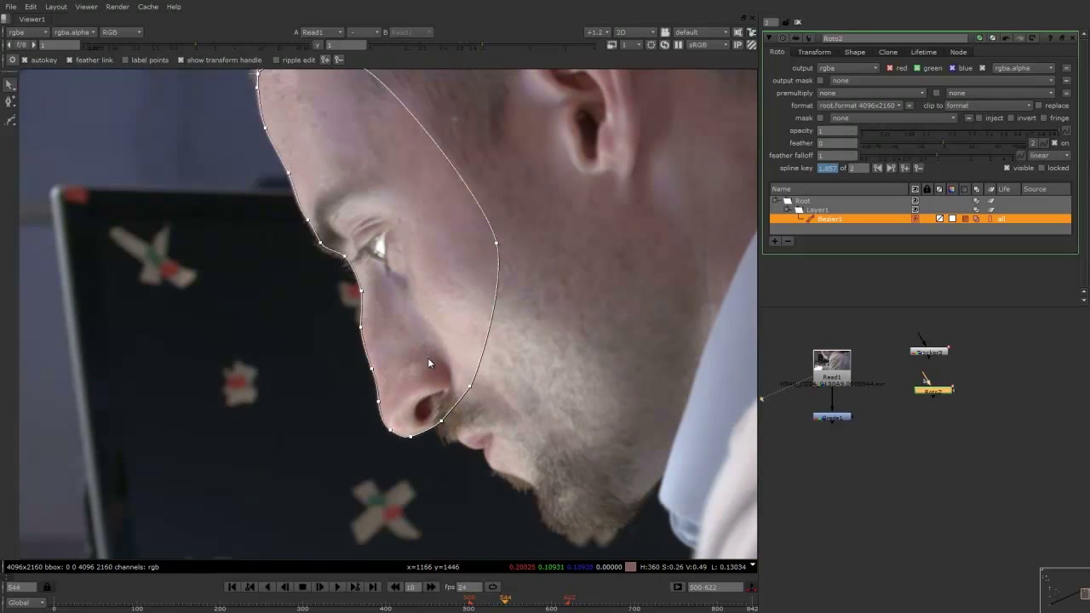
{"action": "key", "text": "Right"}
{"action": "key", "text": "Right"}
{"action": "key", "text": "Right"}
{"action": "key", "text": "Right"}
{"action": "key", "text": "Right"}
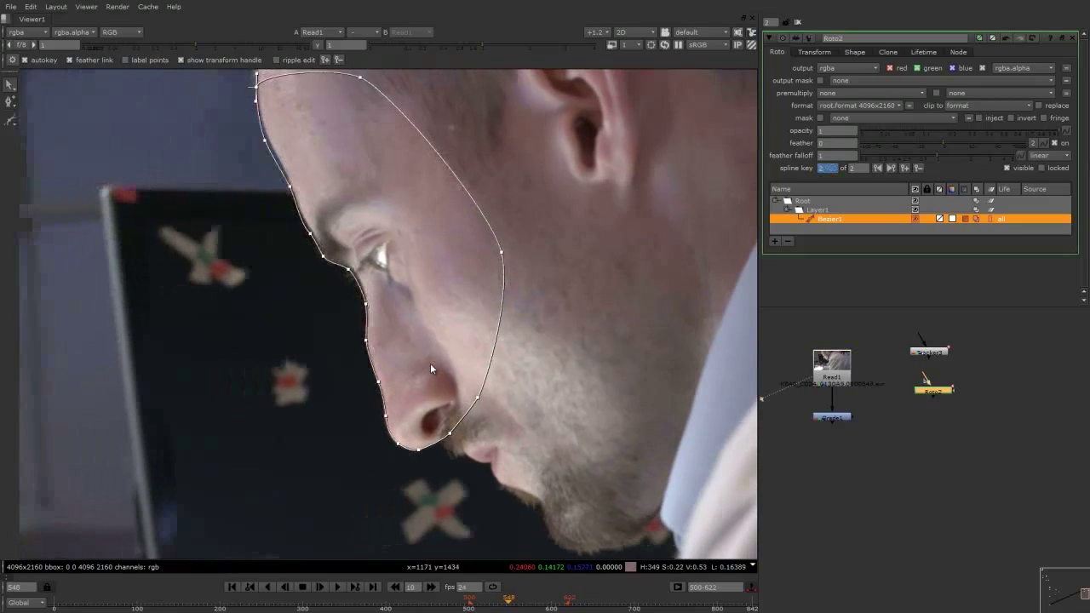
{"action": "key", "text": "Right"}
{"action": "key", "text": "Right"}
{"action": "key", "text": "Right"}
{"action": "key", "text": "Right"}
{"action": "key", "text": "Right"}
{"action": "key", "text": "Right"}
{"action": "key", "text": "Right"}
{"action": "key", "text": "Right"}
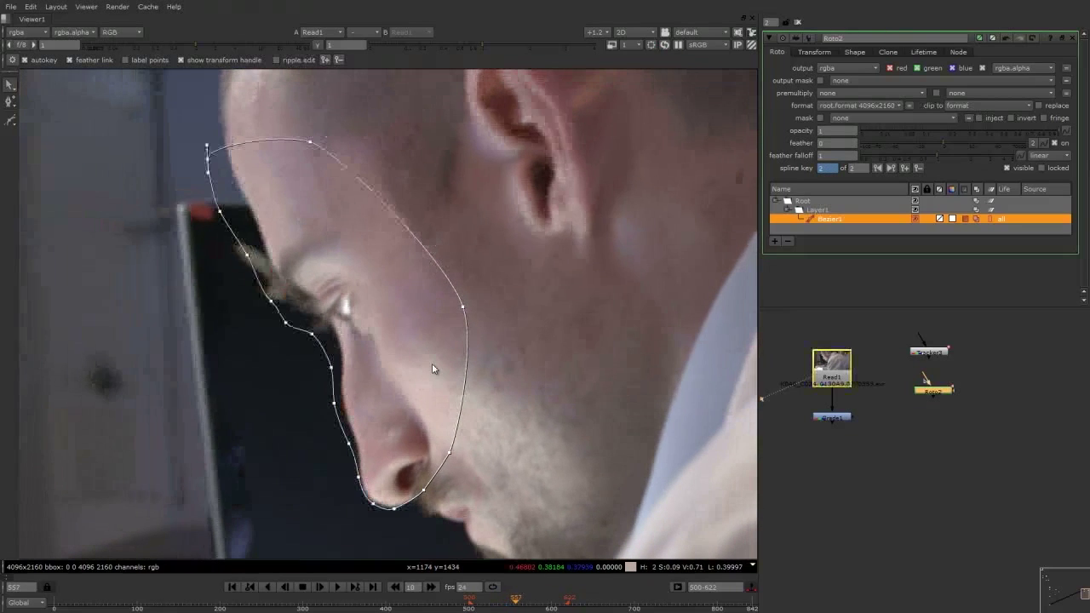
{"action": "key", "text": "Right"}
Select all the shape's points at frame 558, then move, rotate and scale them together to realign the outline with the face
{"action": "left_click_drag", "start_coordinate": [600, 93], "coordinate": [153, 562]}
{"action": "left_click_drag", "start_coordinate": [363, 411], "coordinate": [363, 410]}
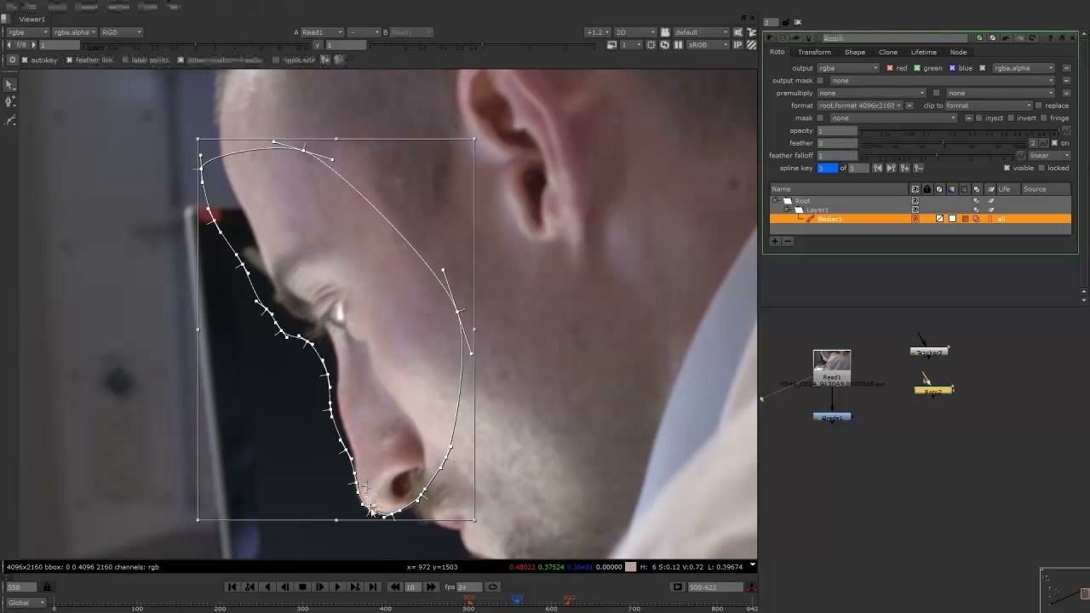
{"action": "left_click_drag", "start_coordinate": [480, 135], "coordinate": [516, 137]}
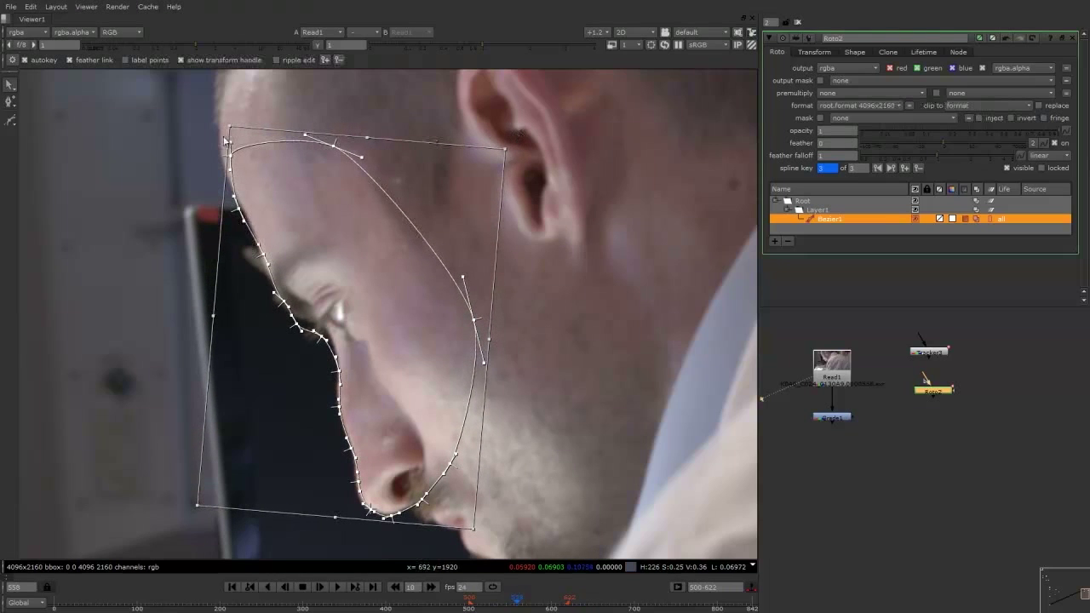
{"action": "left_click_drag", "start_coordinate": [228, 124], "coordinate": [212, 81]}
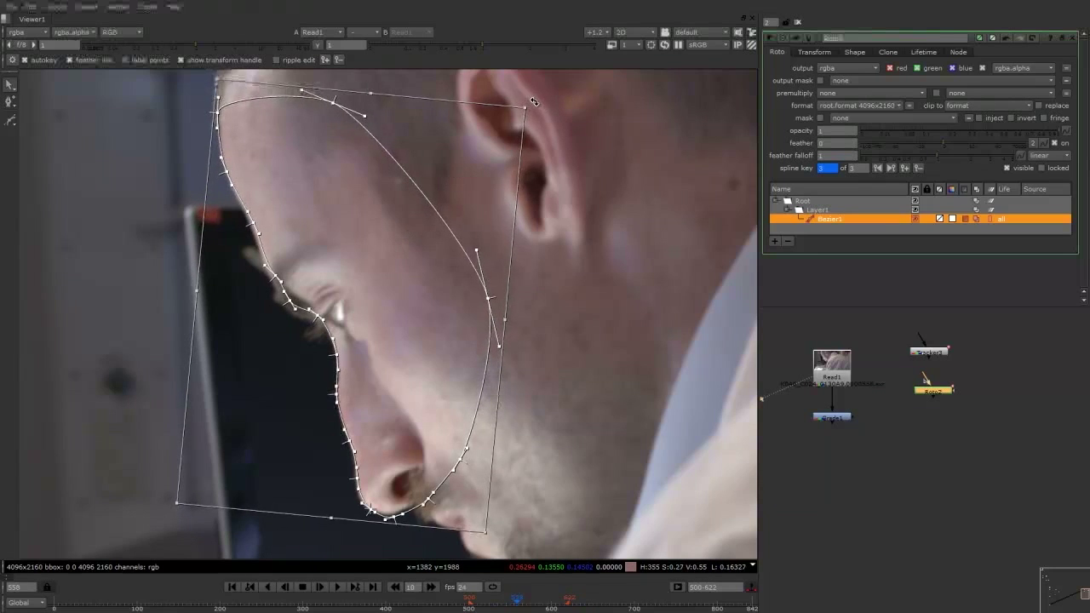
{"action": "left_click", "coordinate": [61, 328]}
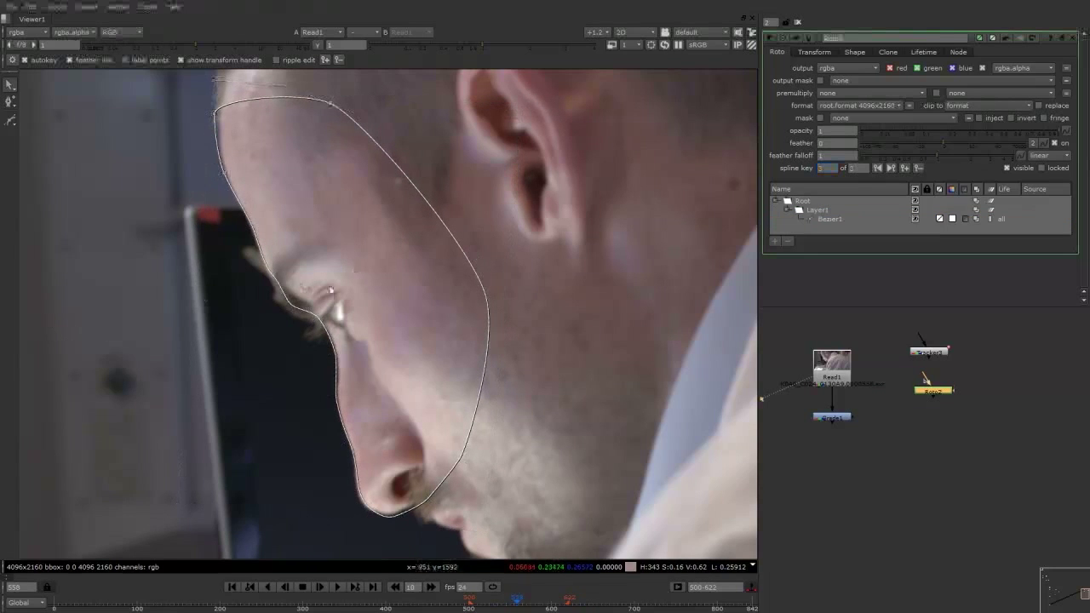
Adjust the points at the eye socket and around the nose tip to match the face edge at frame 558
{"action": "left_click", "coordinate": [316, 316]}
{"action": "left_click_drag", "start_coordinate": [381, 256], "coordinate": [303, 367]}
{"action": "left_click", "coordinate": [312, 407]}
{"action": "scroll", "coordinate": [312, 407], "scroll_direction": "up", "scroll_amount": 1}
{"action": "middle_click_drag", "start_coordinate": [312, 407], "coordinate": [294, 318]}
{"action": "left_click_drag", "start_coordinate": [455, 383], "coordinate": [338, 459]}
{"action": "left_click", "coordinate": [391, 446]}
{"action": "left_click_drag", "start_coordinate": [381, 420], "coordinate": [431, 424]}
{"action": "left_click", "coordinate": [432, 426]}
{"action": "left_click_drag", "start_coordinate": [346, 402], "coordinate": [349, 402]}
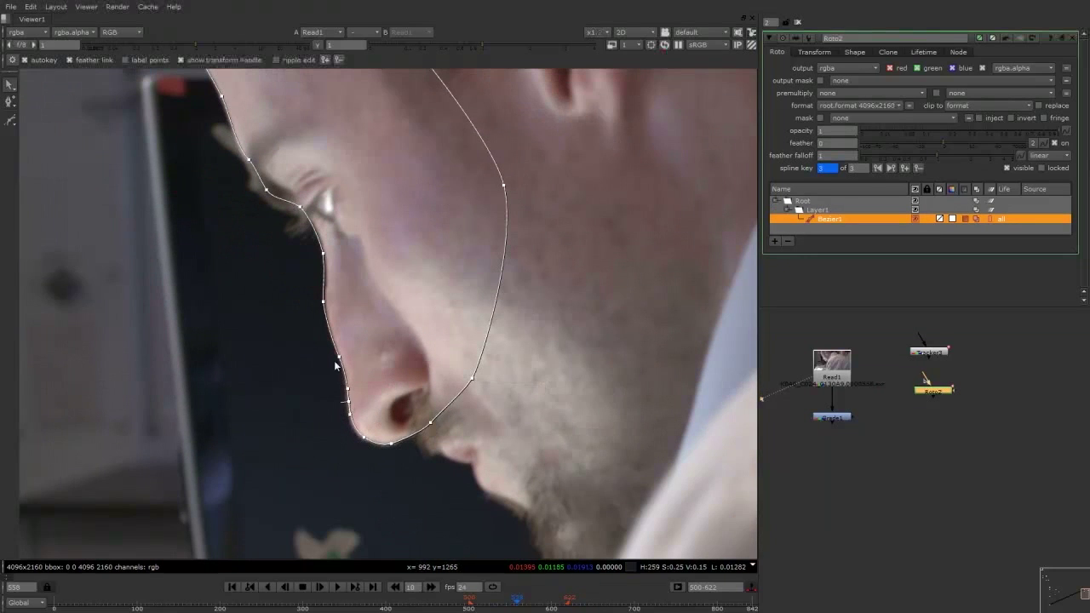
Move the points along the nose bridge onto the face edge at frame 558
{"action": "left_click_drag", "start_coordinate": [340, 358], "coordinate": [342, 358]}
{"action": "left_click_drag", "start_coordinate": [323, 303], "coordinate": [326, 308]}
{"action": "middle_click_drag", "start_coordinate": [328, 261], "coordinate": [366, 348]}
{"action": "left_click_drag", "start_coordinate": [362, 341], "coordinate": [365, 342]}
{"action": "left_click_drag", "start_coordinate": [337, 295], "coordinate": [302, 278]}
Fit the brow and forehead points to the head's edge at frame 558
{"action": "left_click_drag", "start_coordinate": [285, 248], "coordinate": [285, 249]}
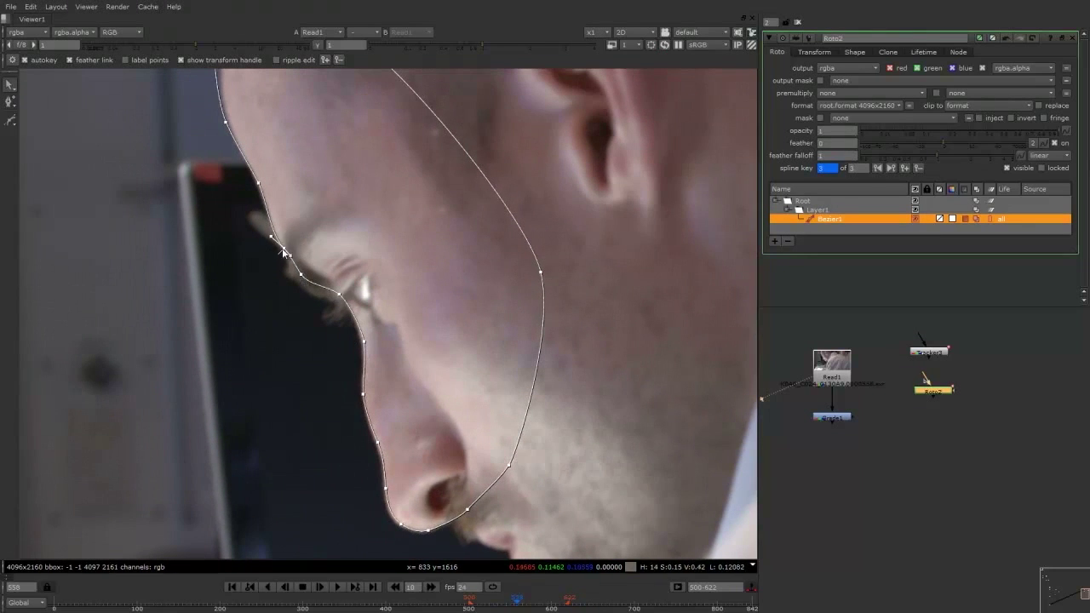
{"action": "middle_click_drag", "start_coordinate": [271, 241], "coordinate": [318, 322]}
{"action": "left_click_drag", "start_coordinate": [272, 202], "coordinate": [277, 201]}
{"action": "left_click_drag", "start_coordinate": [264, 132], "coordinate": [271, 131]}
{"action": "scroll", "coordinate": [281, 145], "scroll_direction": "down", "scroll_amount": 2}
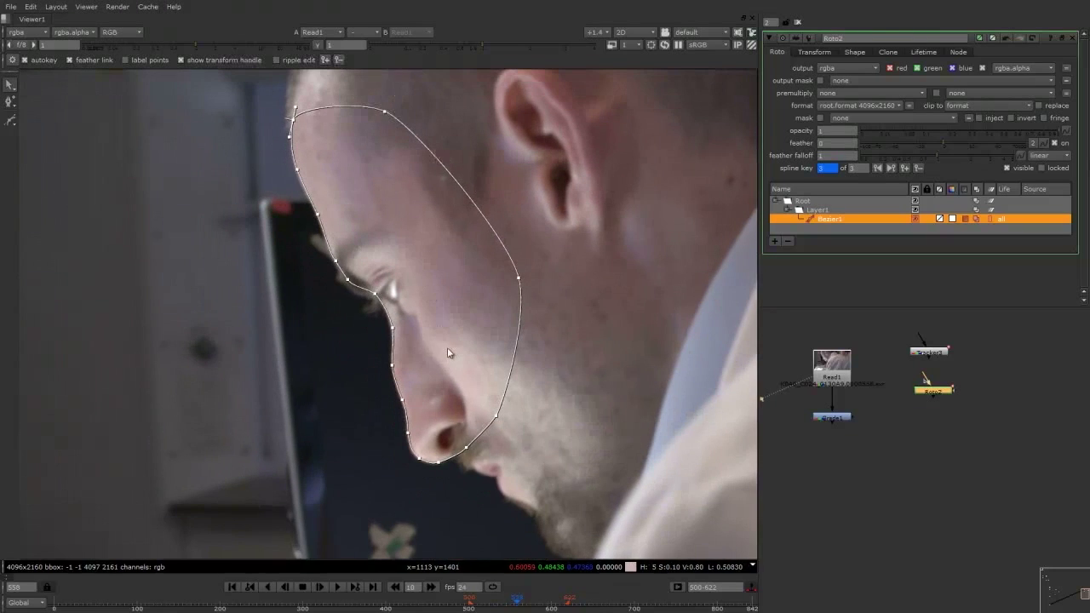
Go back to frame 553, realign all the shape's points together with the face, and adjust the lower forehead point
{"action": "key", "text": "Left"}
{"action": "key", "text": "Left"}
{"action": "key", "text": "Left"}
{"action": "key", "text": "Left"}
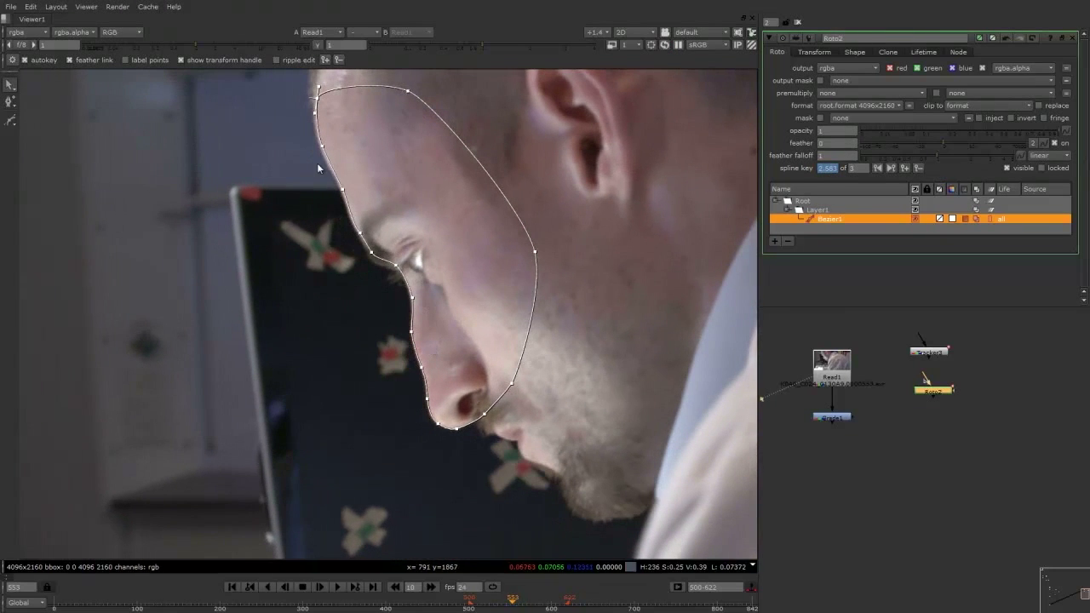
{"action": "middle_click_drag", "start_coordinate": [333, 166], "coordinate": [346, 231]}
{"action": "left_click_drag", "start_coordinate": [303, 134], "coordinate": [687, 491]}
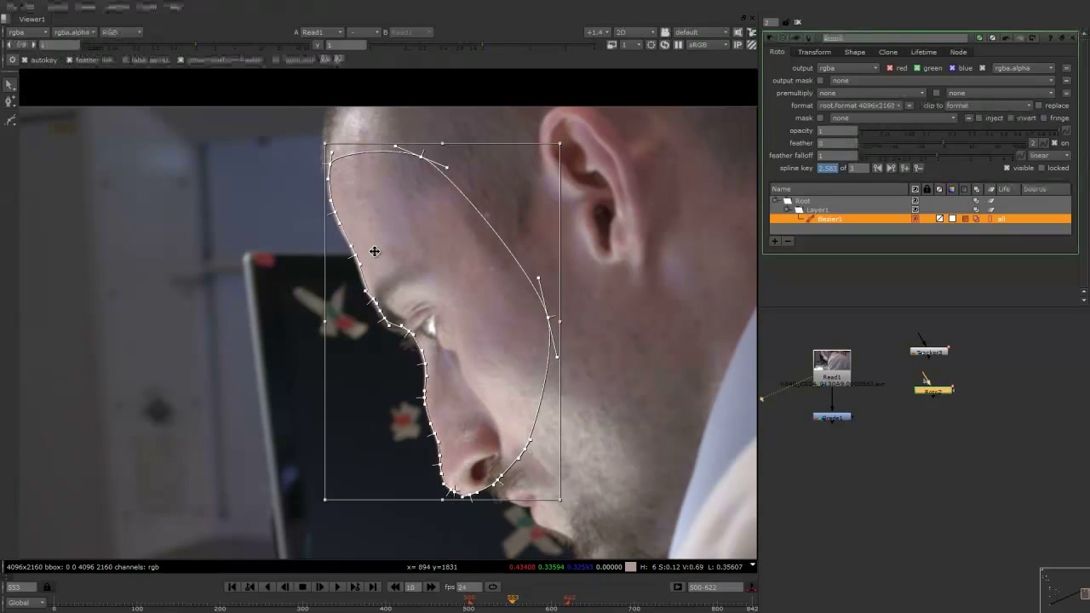
{"action": "left_click_drag", "start_coordinate": [322, 142], "coordinate": [318, 143]}
{"action": "left_click", "coordinate": [239, 227]}
{"action": "middle_click_drag", "start_coordinate": [392, 347], "coordinate": [404, 341]}
{"action": "scroll", "coordinate": [403, 341], "scroll_direction": "up", "scroll_amount": 1}
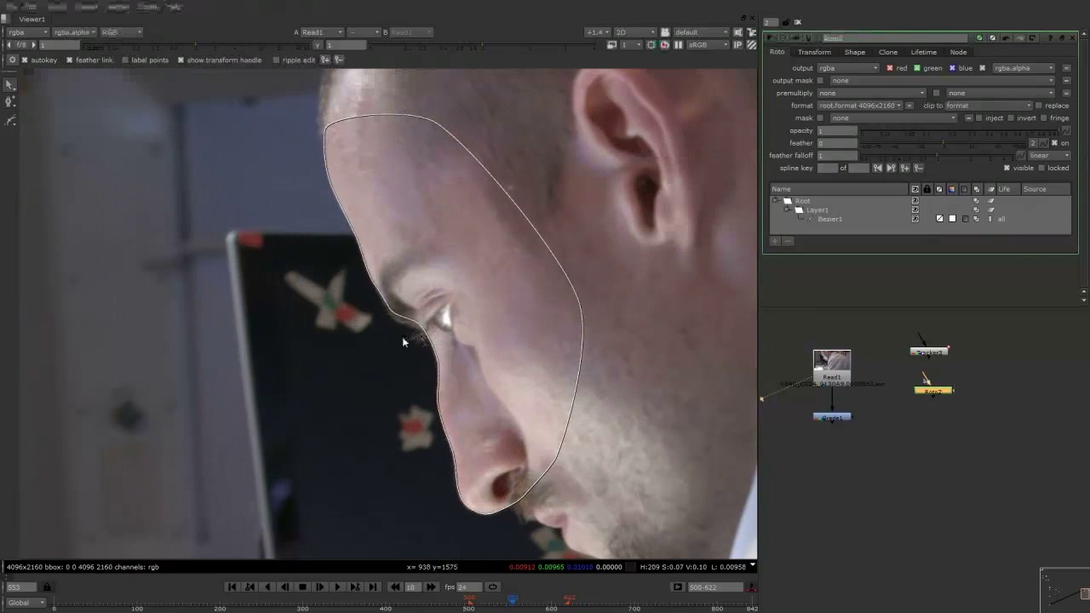
{"action": "left_click", "coordinate": [369, 254]}
{"action": "scroll", "coordinate": [435, 406], "scroll_direction": "down", "scroll_amount": 1}
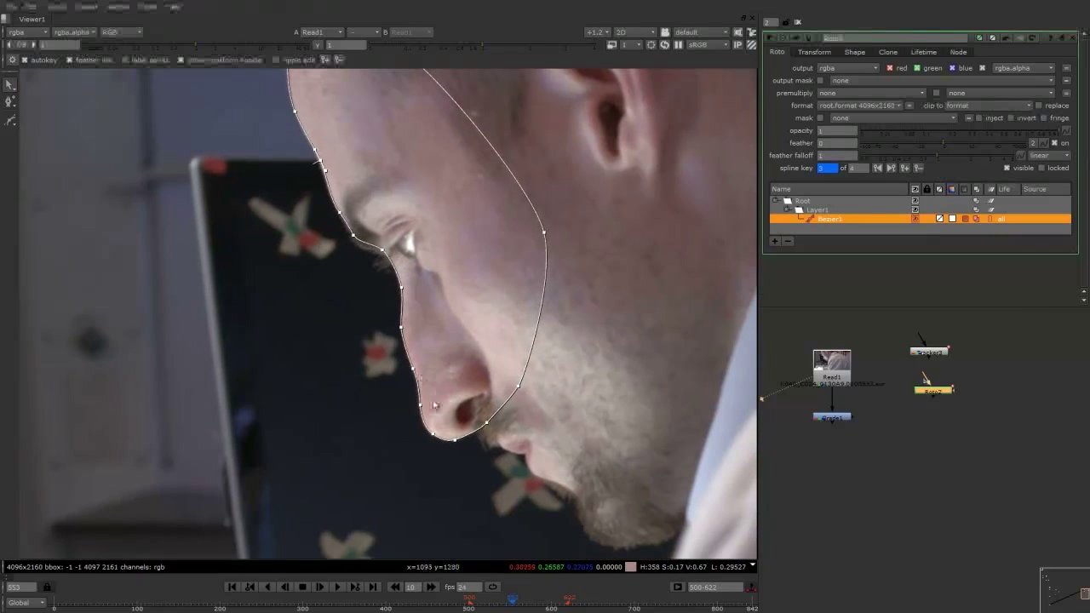
Step back through the frames to about 549, then advance to frame 572, checking the shape against the face
{"action": "key", "text": "Left"}
{"action": "key", "text": "Left"}
{"action": "key", "text": "Left"}
{"action": "key", "text": "Left"}
{"action": "key", "text": "Left"}
{"action": "key", "text": "Left"}
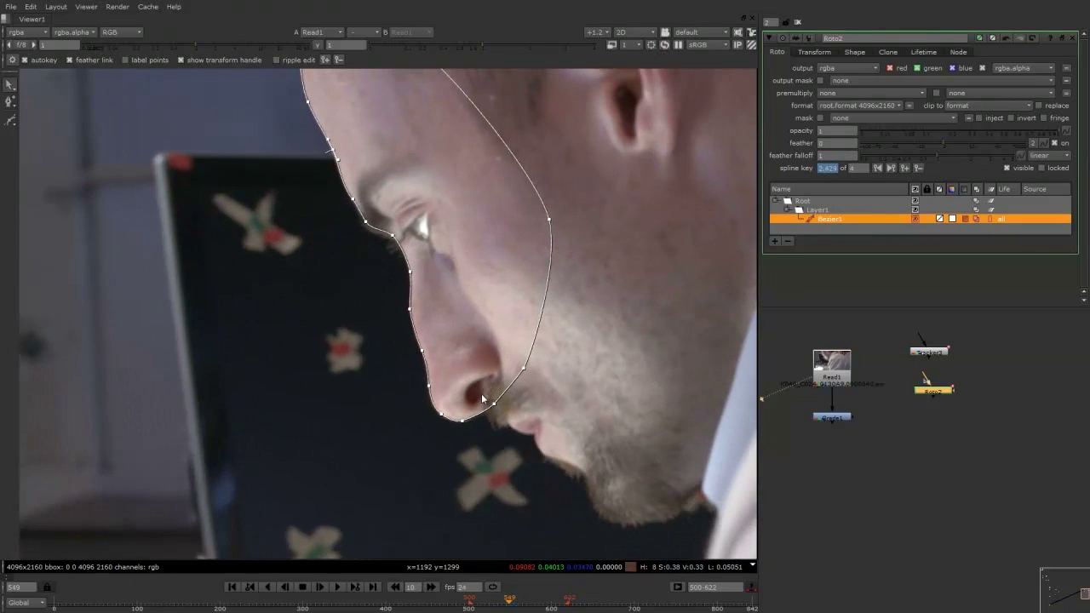
{"action": "scroll", "coordinate": [464, 354], "scroll_direction": "down", "scroll_amount": 1}
{"action": "key", "text": "Right"}
{"action": "key", "text": "Right"}
{"action": "key", "text": "Right"}
{"action": "key", "text": "Right"}
{"action": "key", "text": "Right"}
{"action": "key", "text": "Right"}
{"action": "key", "text": "Right"}
{"action": "key", "text": "Right"}
{"action": "key", "text": "Right"}
{"action": "key", "text": "Right"}
{"action": "key", "text": "Right"}
{"action": "key", "text": "Right"}
{"action": "key", "text": "Right"}
{"action": "key", "text": "Right"}
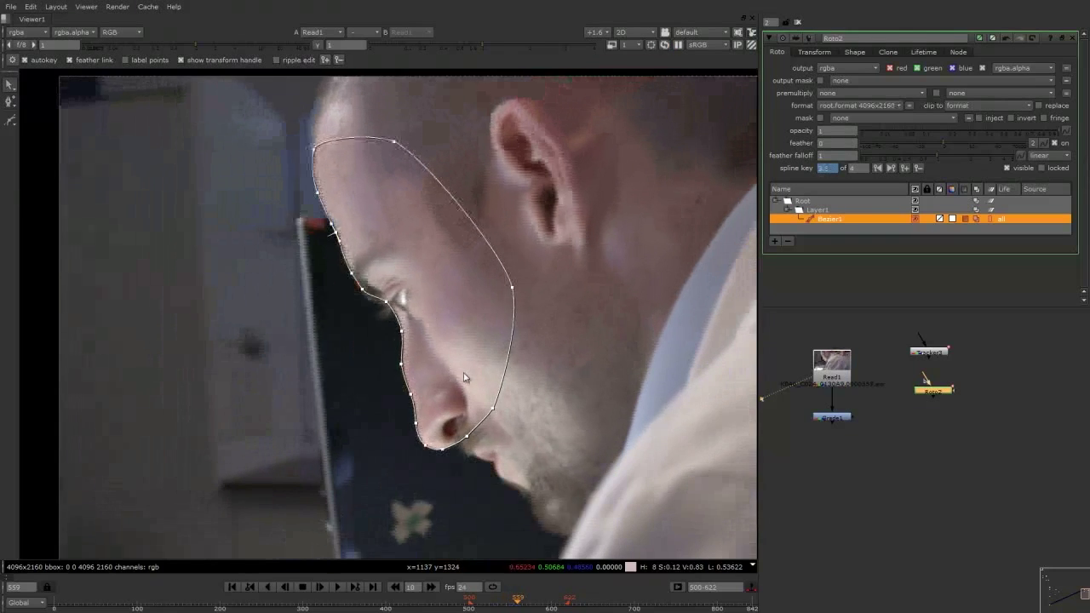
{"action": "key", "text": "Right"}
{"action": "key", "text": "Right"}
{"action": "key", "text": "Right"}
{"action": "key", "text": "Right"}
{"action": "key", "text": "Right"}
{"action": "key", "text": "Right"}
{"action": "key", "text": "Right"}
{"action": "key", "text": "Right"}
{"action": "key", "text": "Right"}
{"action": "key", "text": "Right"}
{"action": "key", "text": "Right"}
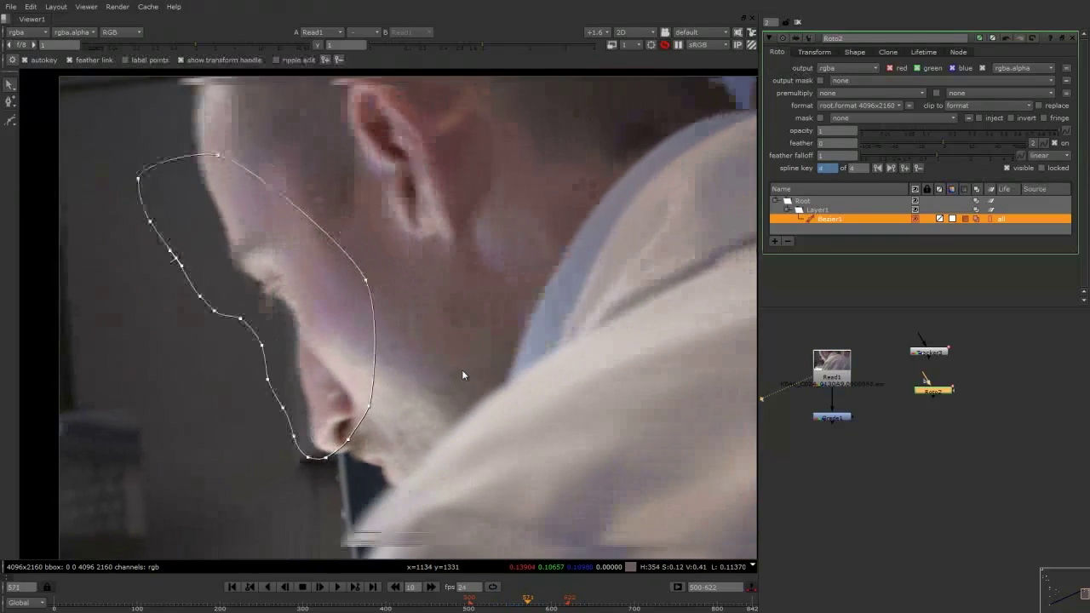
Select all the shape's points at frame 572, then move, rotate and scale them together to match the lowered head
{"action": "middle_click_drag", "start_coordinate": [416, 342], "coordinate": [513, 380]}
{"action": "left_click_drag", "start_coordinate": [529, 132], "coordinate": [145, 555]}
{"action": "left_click_drag", "start_coordinate": [369, 377], "coordinate": [372, 373]}
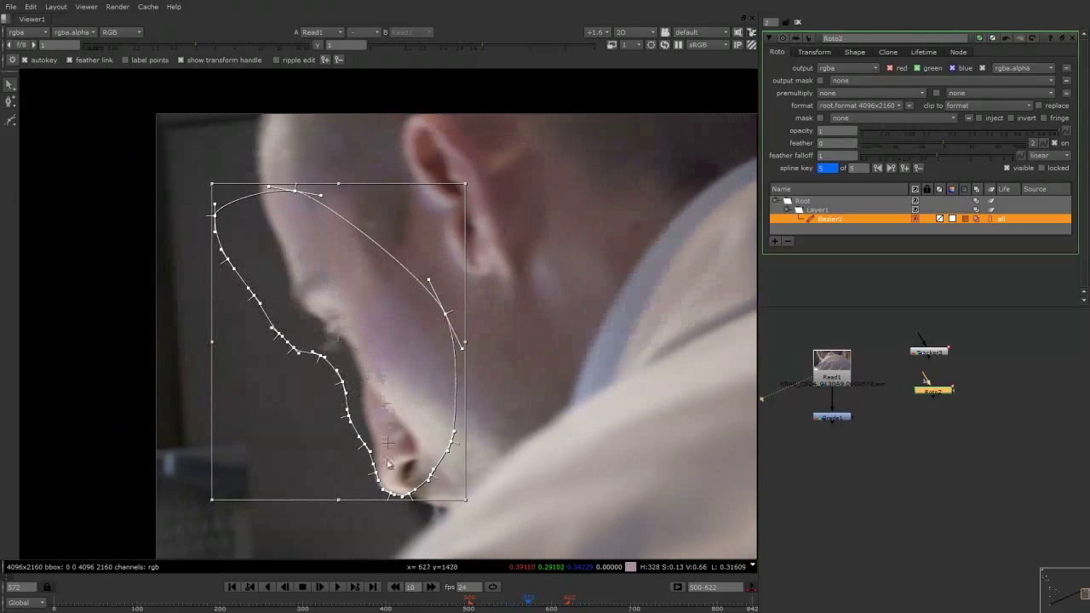
{"action": "left_click_drag", "start_coordinate": [471, 176], "coordinate": [529, 192]}
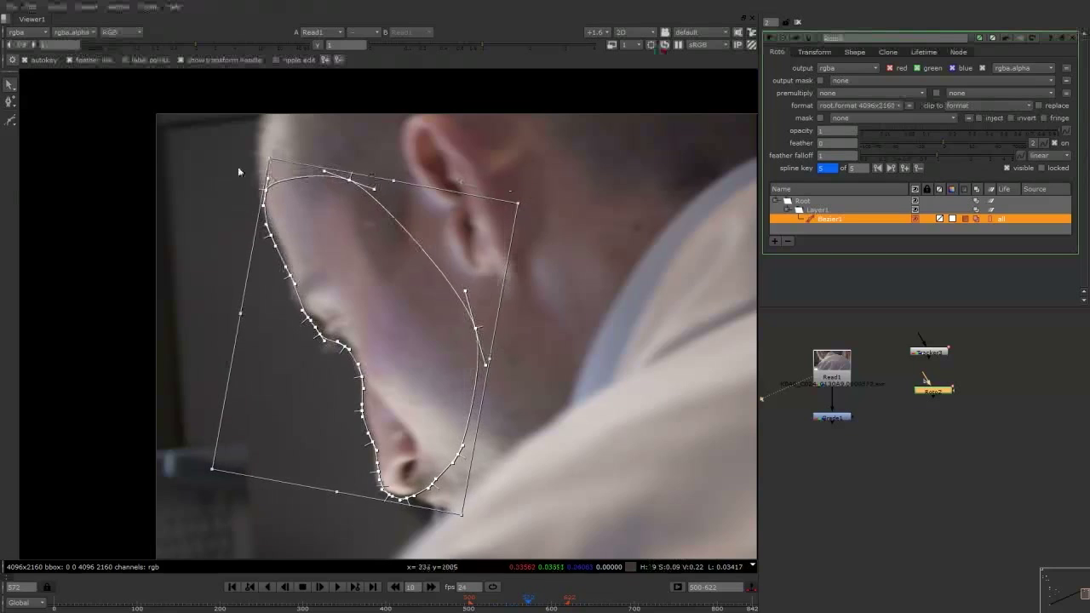
{"action": "left_click_drag", "start_coordinate": [268, 155], "coordinate": [258, 116]}
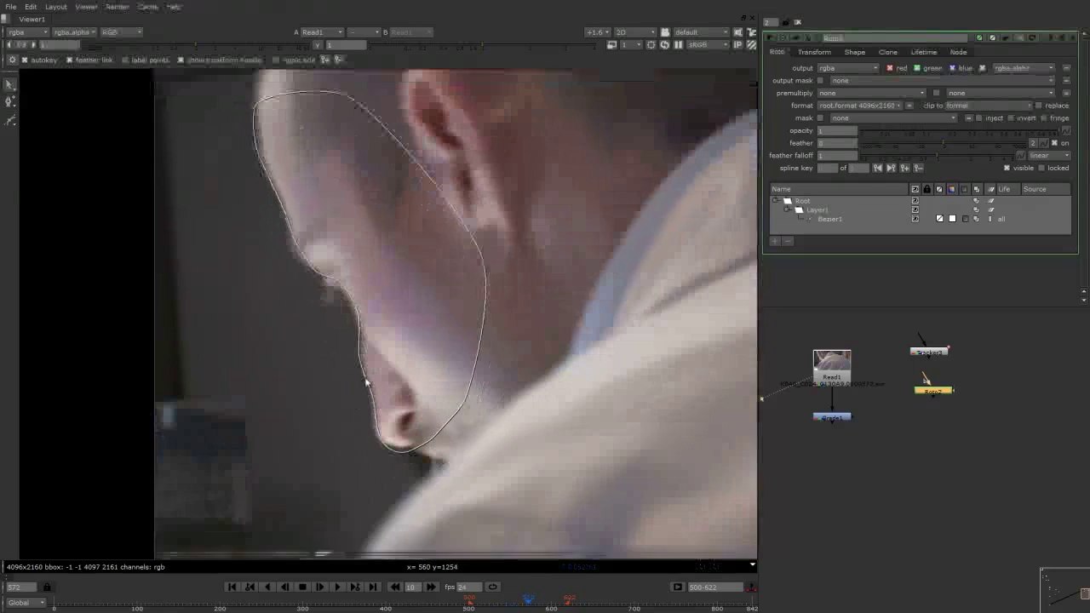
Move the group of points around the nose tip up and refine them individually at frame 572
{"action": "left_click_drag", "start_coordinate": [390, 373], "coordinate": [507, 450]}
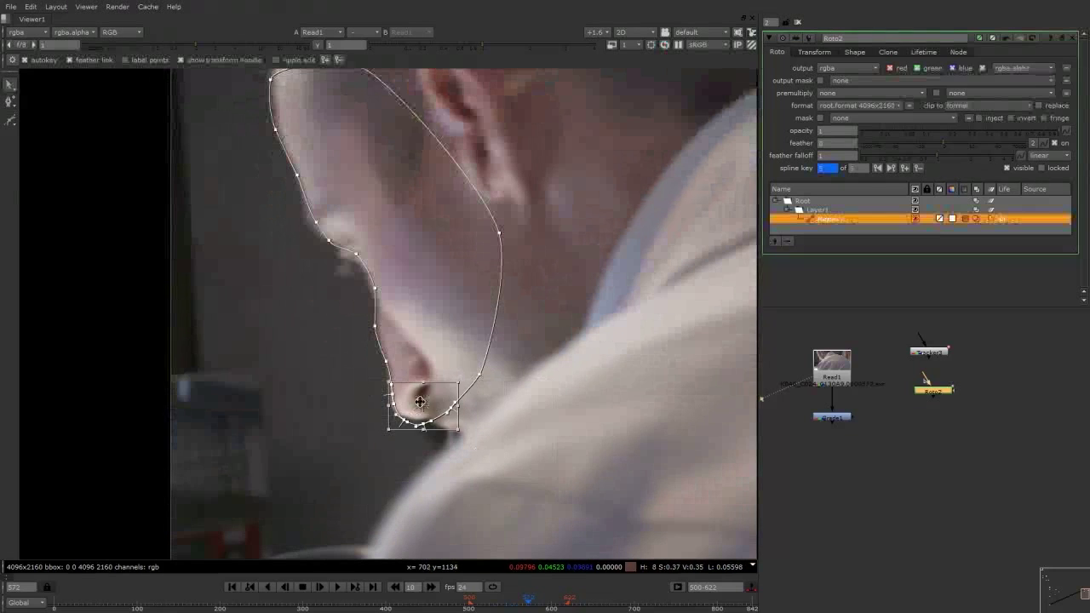
{"action": "left_click_drag", "start_coordinate": [420, 402], "coordinate": [417, 395]}
{"action": "left_click", "coordinate": [414, 406]}
{"action": "left_click", "coordinate": [401, 414]}
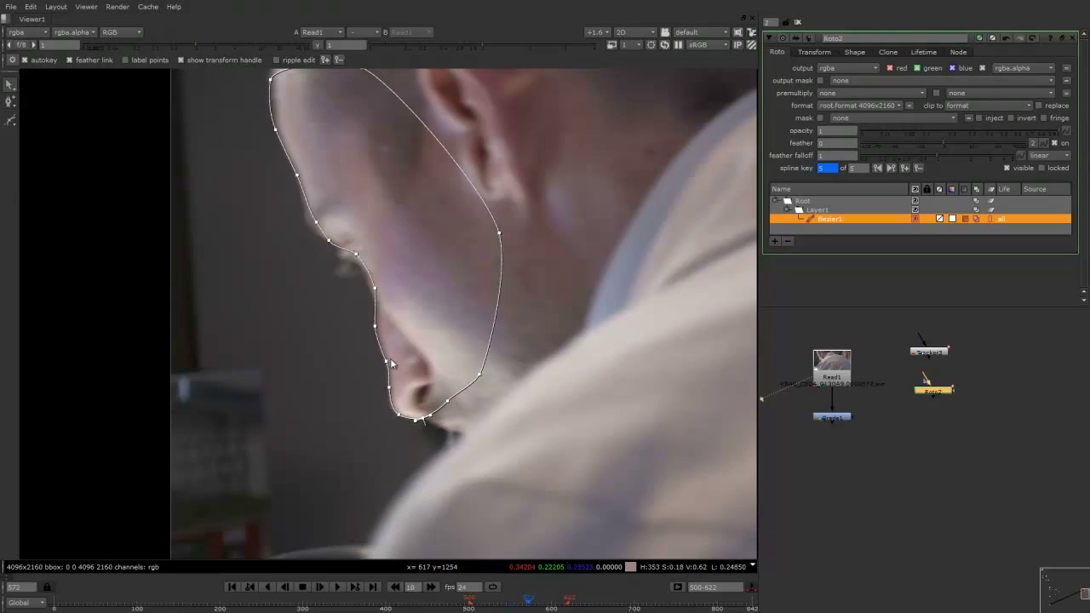
Fit the points along the nose bridge, eye socket and brow to the face edge at frame 572
{"action": "left_click", "coordinate": [390, 389]}
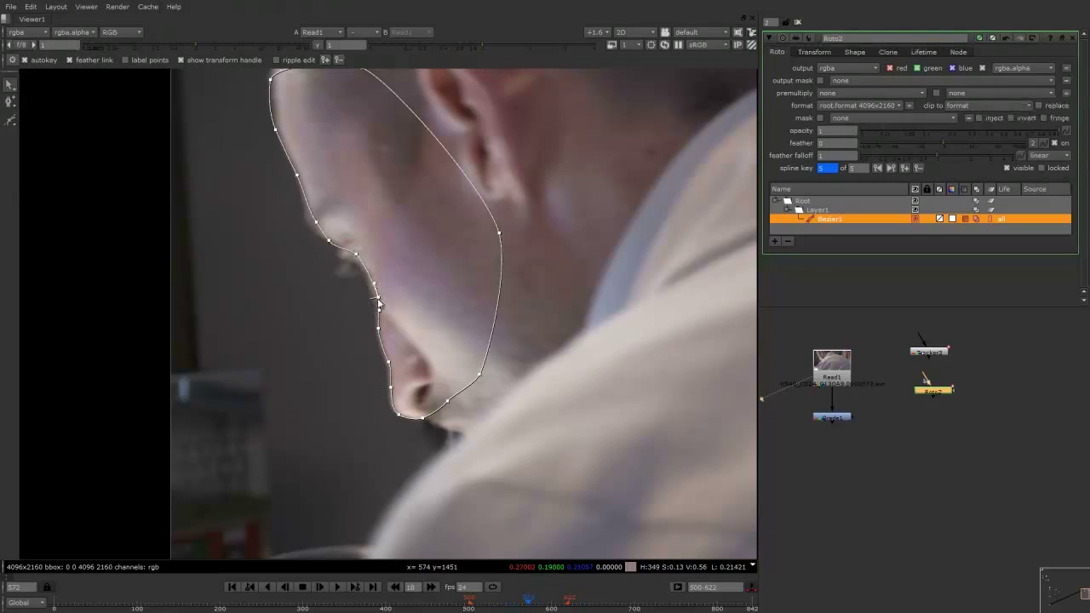
{"action": "left_click_drag", "start_coordinate": [356, 255], "coordinate": [314, 227]}
{"action": "scroll", "coordinate": [383, 256], "scroll_direction": "down", "scroll_amount": 2}
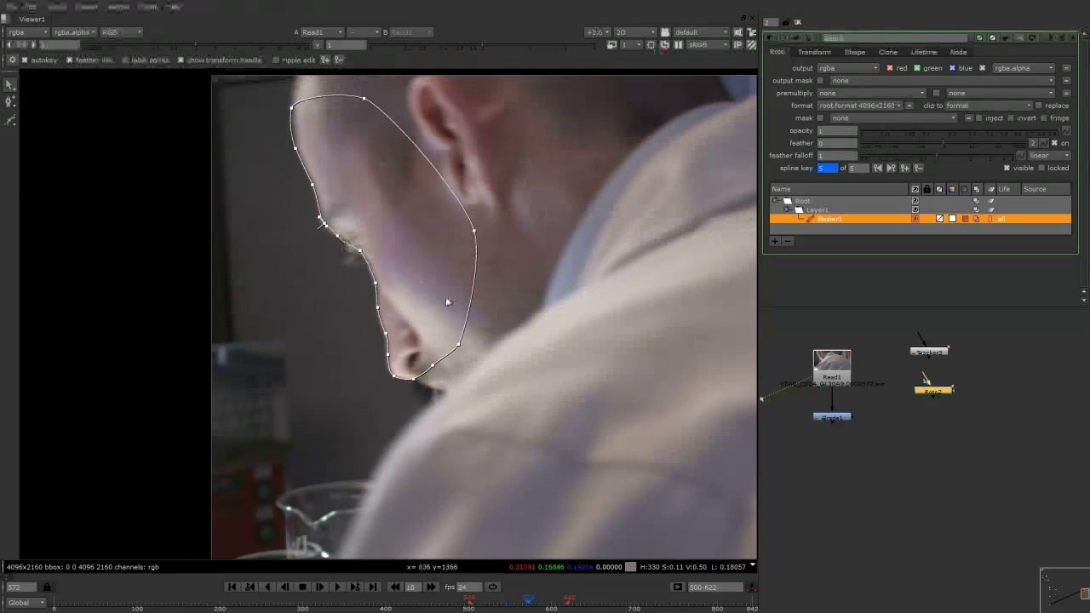
Step back frame by frame to frame 564, checking how the shape follows the face between keyframes
{"action": "key", "text": "Left"}
{"action": "key", "text": "Left"}
{"action": "key", "text": "Left"}
{"action": "key", "text": "Left"}
{"action": "key", "text": "Left"}
{"action": "key", "text": "Left"}
{"action": "key", "text": "Left"}
{"action": "key", "text": "Left"}
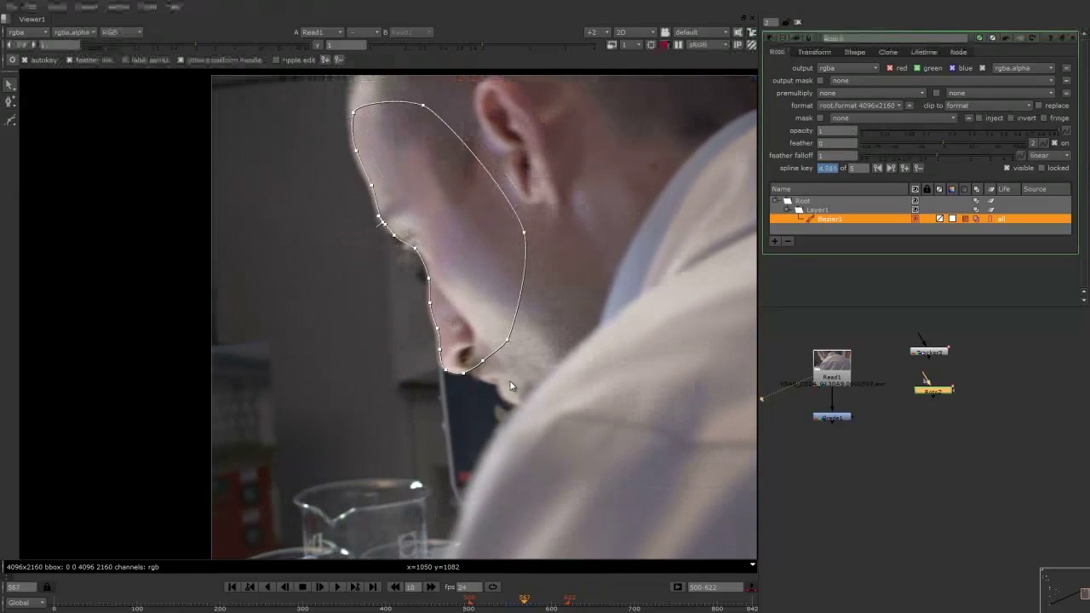
{"action": "key", "text": "Left"}
{"action": "key", "text": "Right"}
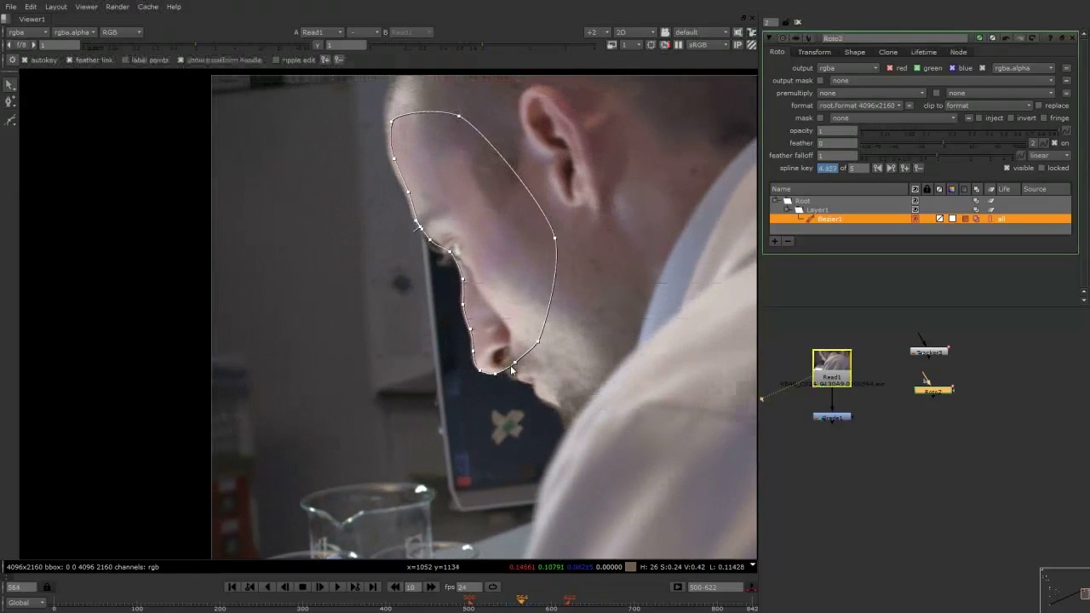
Select all the shape's points at frame 564 and shift them together onto the face edge
{"action": "left_click_drag", "start_coordinate": [372, 114], "coordinate": [640, 433]}
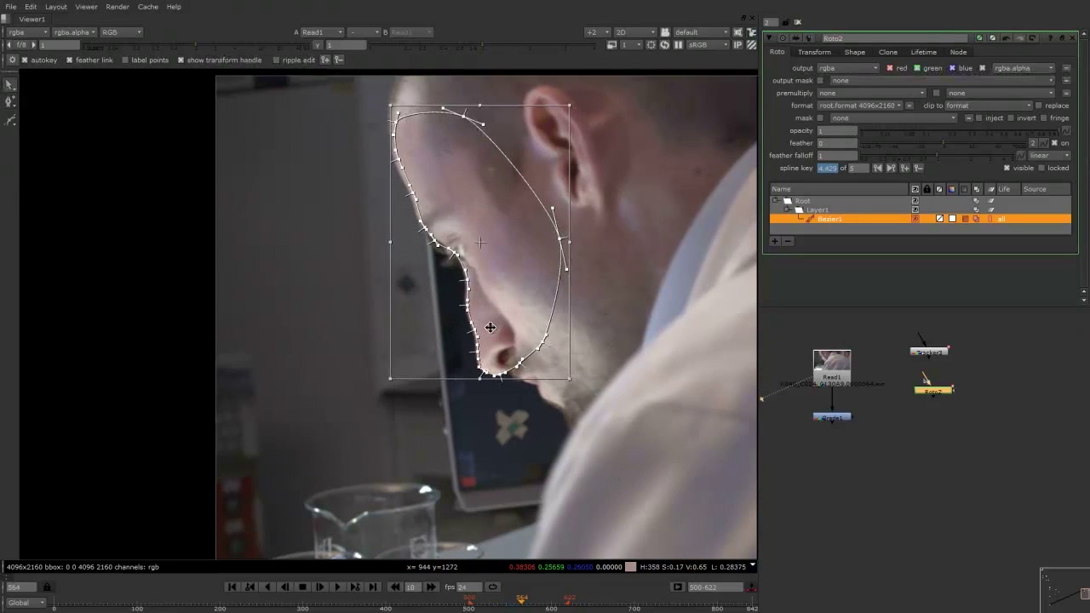
{"action": "scroll", "coordinate": [520, 329], "scroll_direction": "up", "scroll_amount": 3}
{"action": "left_click_drag", "start_coordinate": [520, 329], "coordinate": [523, 332]}
{"action": "left_click", "coordinate": [287, 264]}
Fit the points along the nose bridge to the face edge individually at frame 564
{"action": "left_click", "coordinate": [467, 294]}
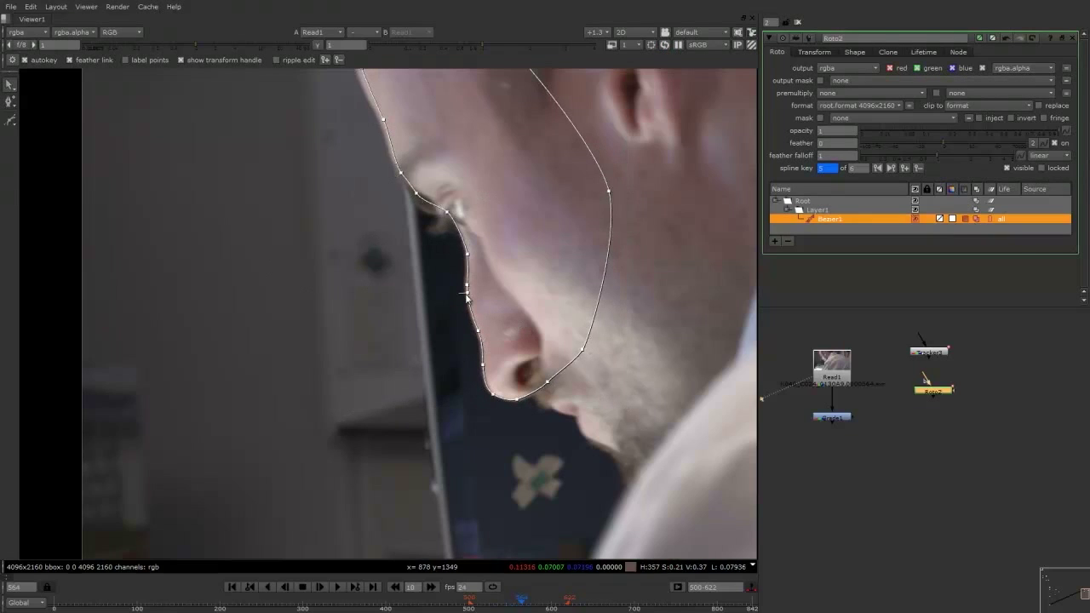
{"action": "left_click_drag", "start_coordinate": [494, 271], "coordinate": [425, 338]}
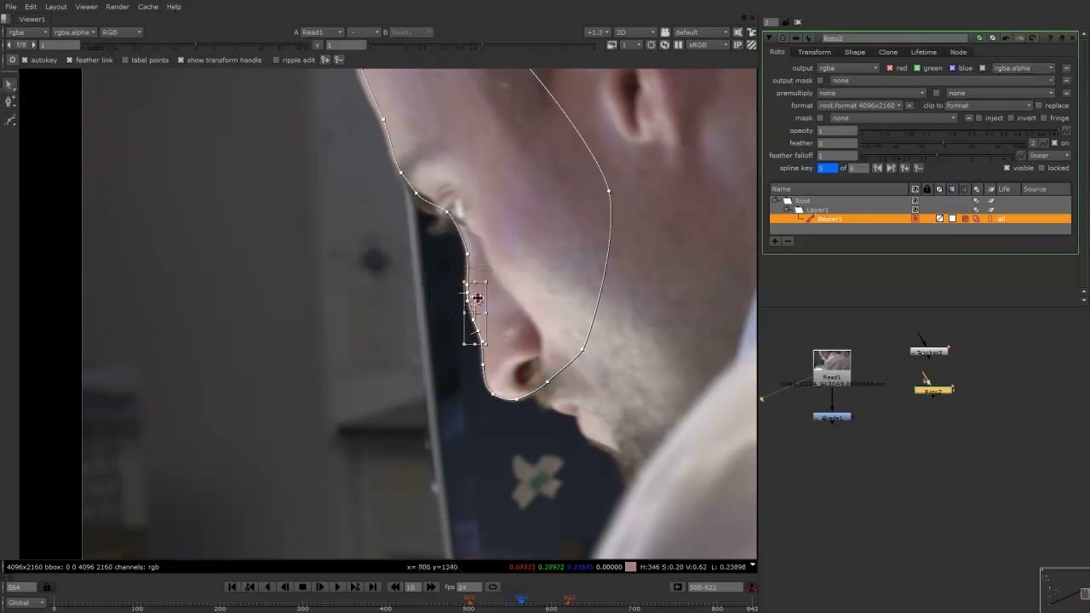
{"action": "left_click_drag", "start_coordinate": [477, 297], "coordinate": [476, 296]}
{"action": "left_click", "coordinate": [428, 290]}
{"action": "left_click", "coordinate": [466, 280]}
{"action": "left_click", "coordinate": [468, 254]}
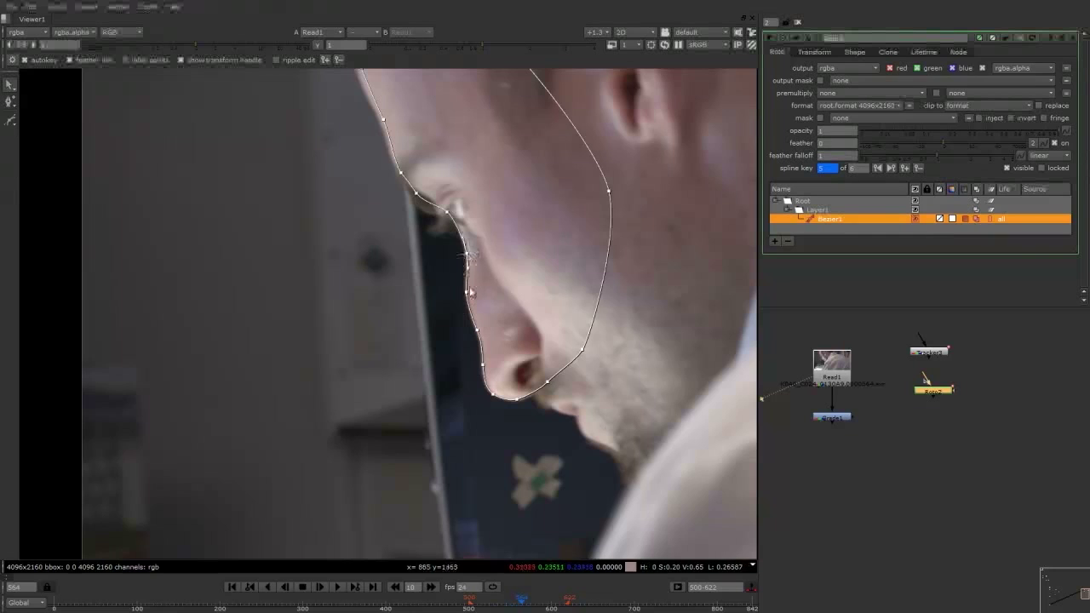
Fit the points along the brow, forehead and hairline to the head's edge at frame 564
{"action": "left_click", "coordinate": [399, 174]}
{"action": "left_click", "coordinate": [383, 120]}
{"action": "middle_click_drag", "start_coordinate": [359, 82], "coordinate": [372, 172]}
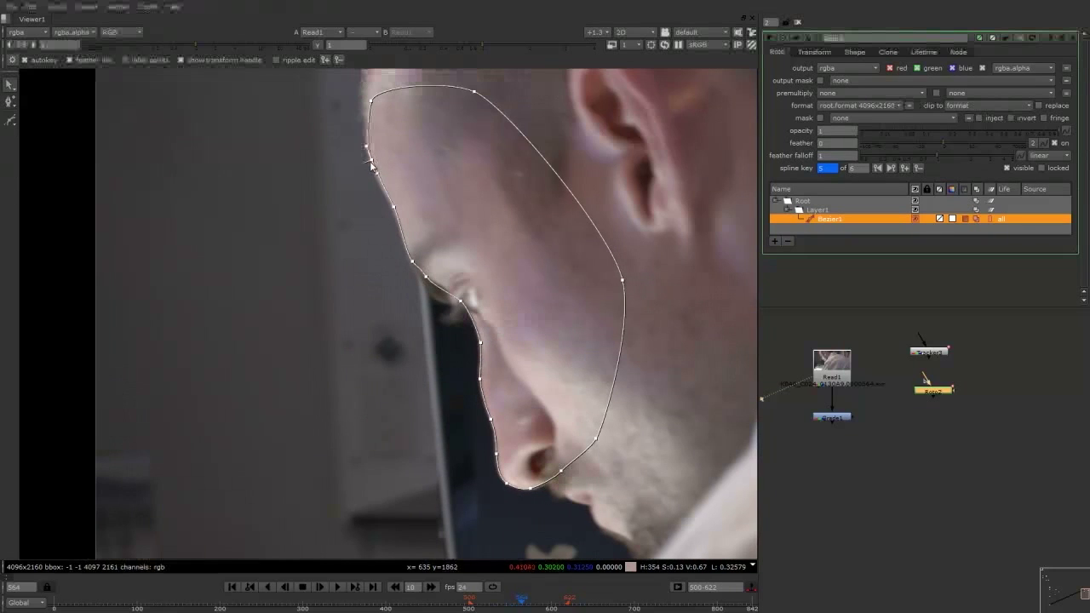
{"action": "left_click", "coordinate": [371, 165]}
{"action": "left_click", "coordinate": [369, 101]}
Step forward frame by frame to frame 577, checking how the shape follows the face
{"action": "scroll", "coordinate": [441, 174], "scroll_direction": "down", "scroll_amount": 2}
{"action": "key", "text": "Right"}
{"action": "key", "text": "Right"}
{"action": "key", "text": "Right"}
{"action": "key", "text": "Right"}
{"action": "key", "text": "Right"}
{"action": "key", "text": "Right"}
{"action": "key", "text": "Right"}
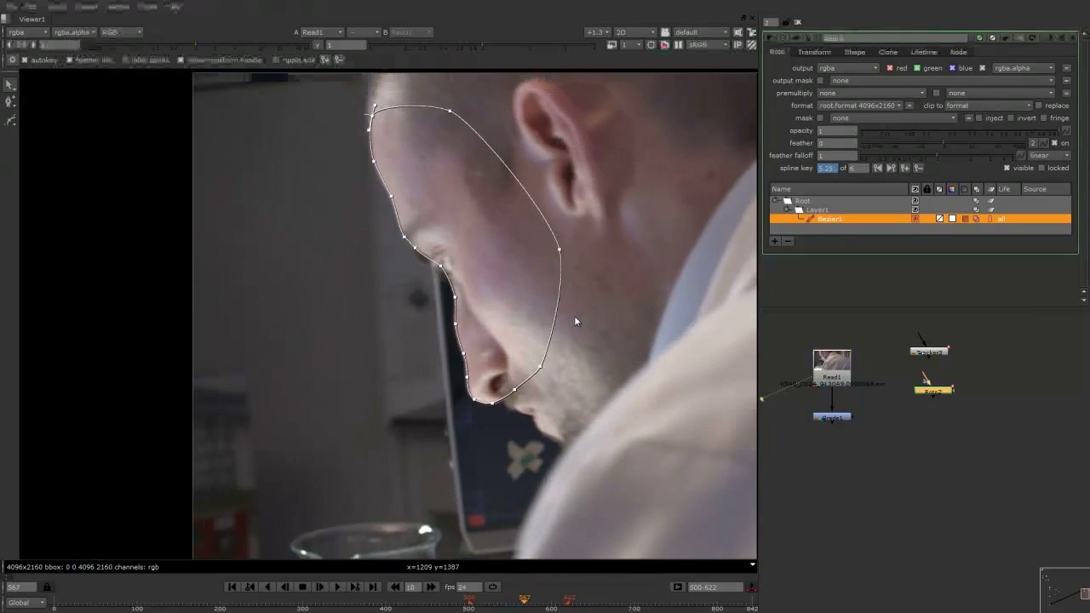
{"action": "key", "text": "Right"}
{"action": "key", "text": "Right"}
{"action": "key", "text": "Right"}
{"action": "key", "text": "Right"}
{"action": "key", "text": "Right"}
{"action": "key", "text": "Right"}
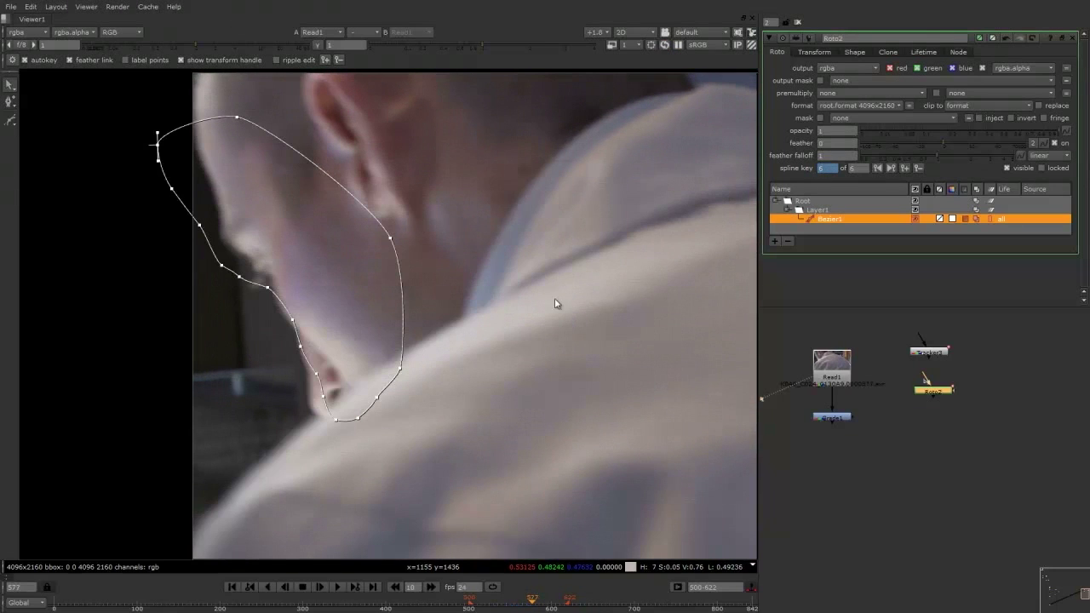
Select all the shape's points at frame 577 and shift and rotate them together onto the face profile
{"action": "middle_click_drag", "start_coordinate": [477, 133], "coordinate": [546, 182]}
{"action": "left_click_drag", "start_coordinate": [596, 109], "coordinate": [158, 474]}
{"action": "left_click_drag", "start_coordinate": [403, 376], "coordinate": [386, 370]}
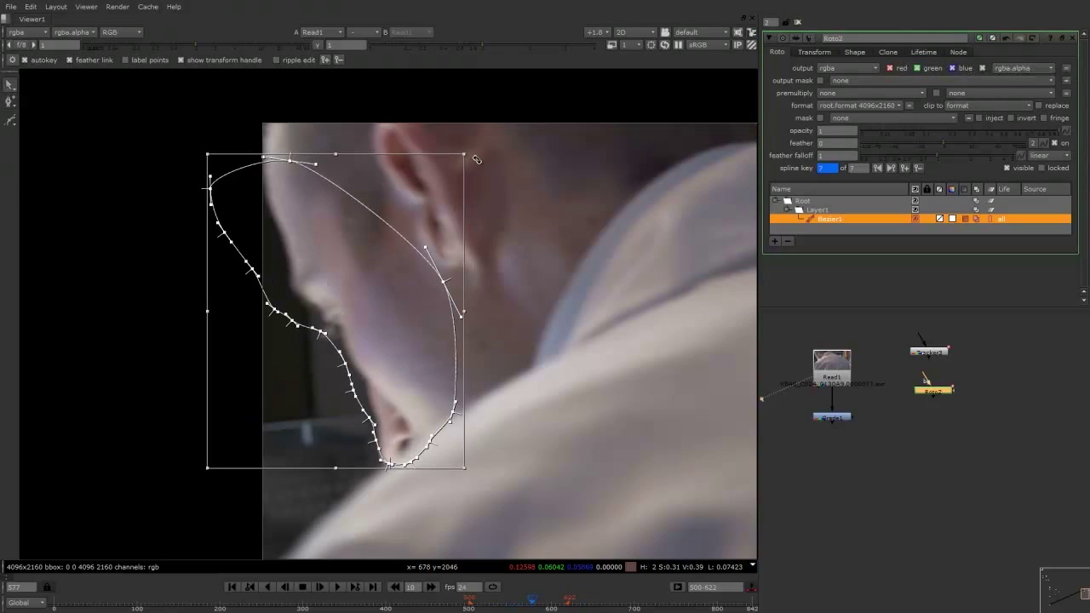
{"action": "left_click_drag", "start_coordinate": [477, 159], "coordinate": [496, 181]}
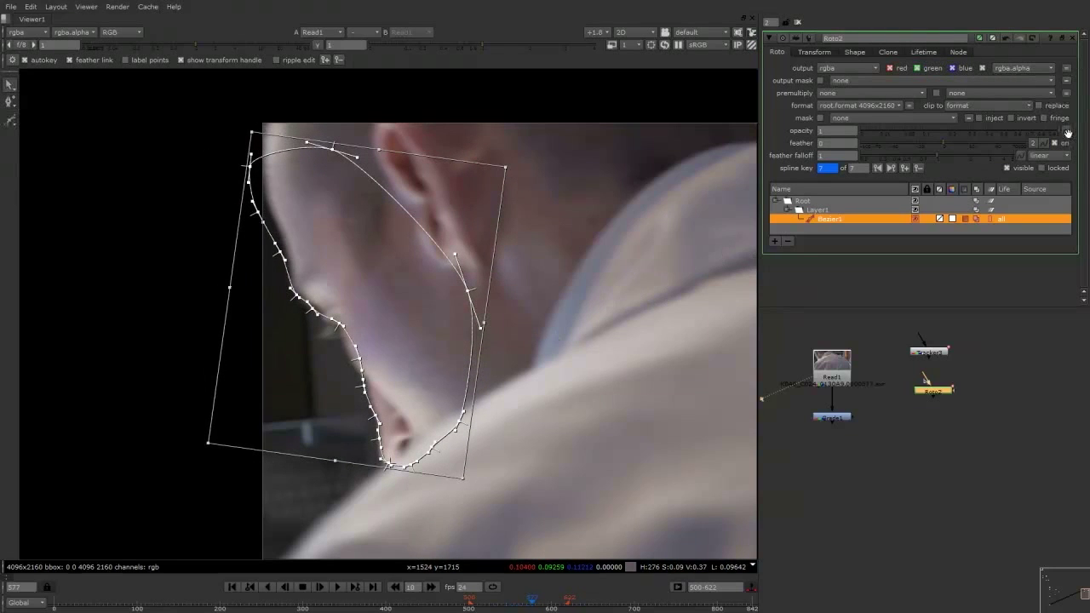
Reselect Bezier1 and set a keyframe on its opacity at frame 577
{"action": "left_click", "coordinate": [505, 424]}
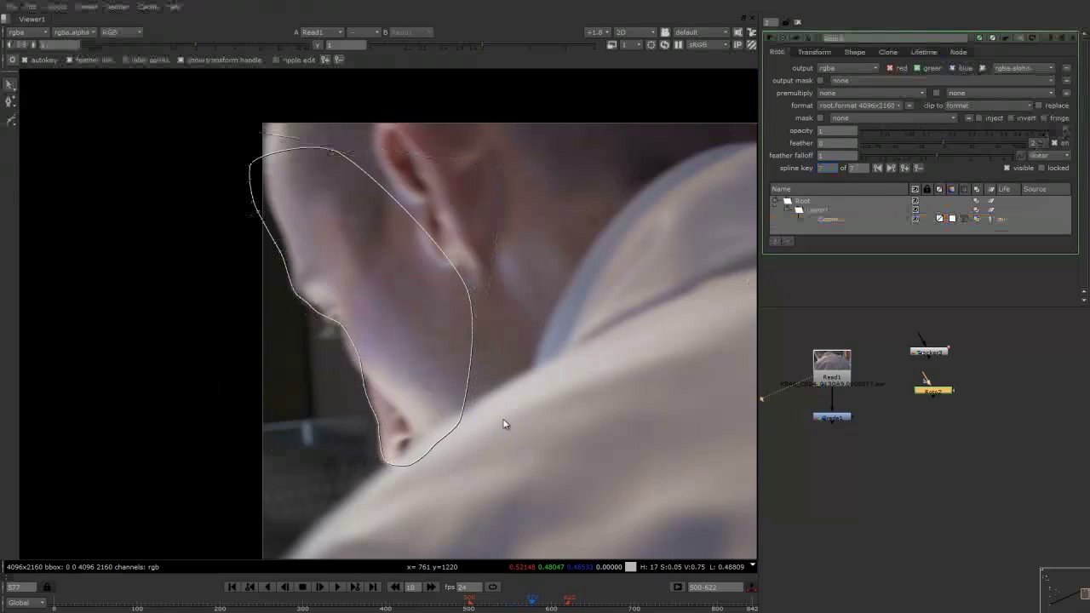
{"action": "left_click", "coordinate": [830, 220]}
{"action": "left_click", "coordinate": [1066, 129]}
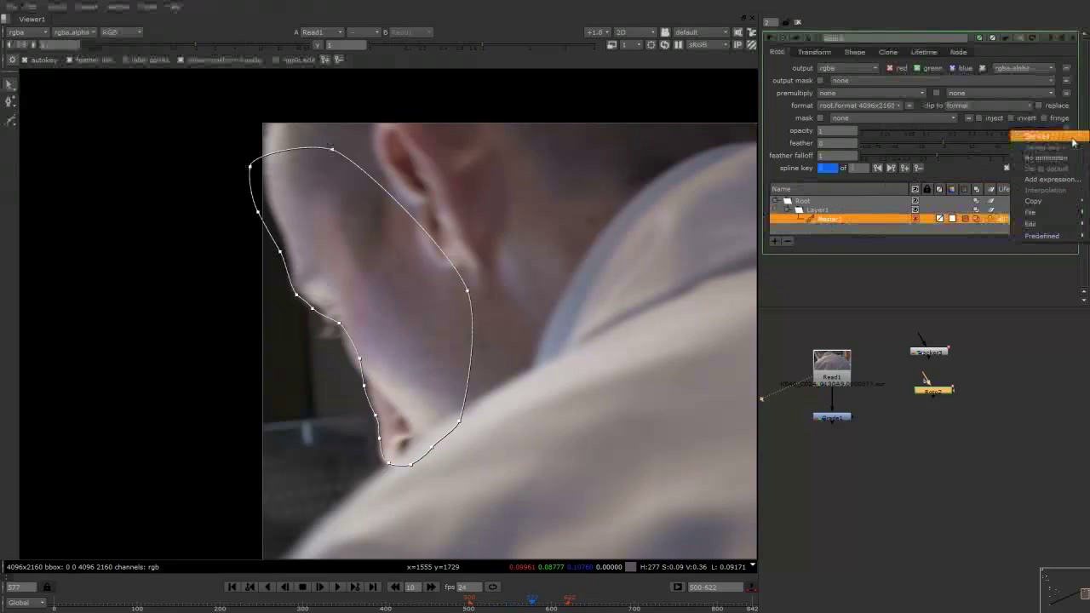
{"action": "left_click", "coordinate": [1039, 136]}
{"action": "key", "text": "Right"}
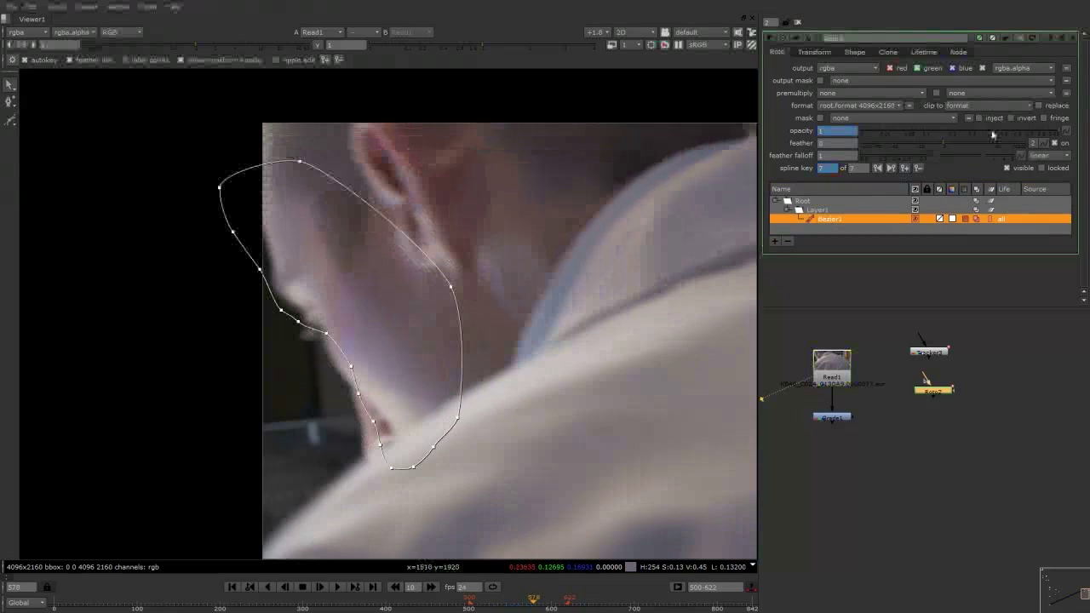
Deselect the shape and step back through the frames to frame 512, checking how the outline follows the face
{"action": "left_click", "coordinate": [576, 275]}
{"action": "key", "text": "Left"}
{"action": "key", "text": "Left"}
{"action": "key", "text": "Left"}
{"action": "key", "text": "Left"}
{"action": "key", "text": "Left"}
{"action": "key", "text": "Left"}
{"action": "key", "text": "Left"}
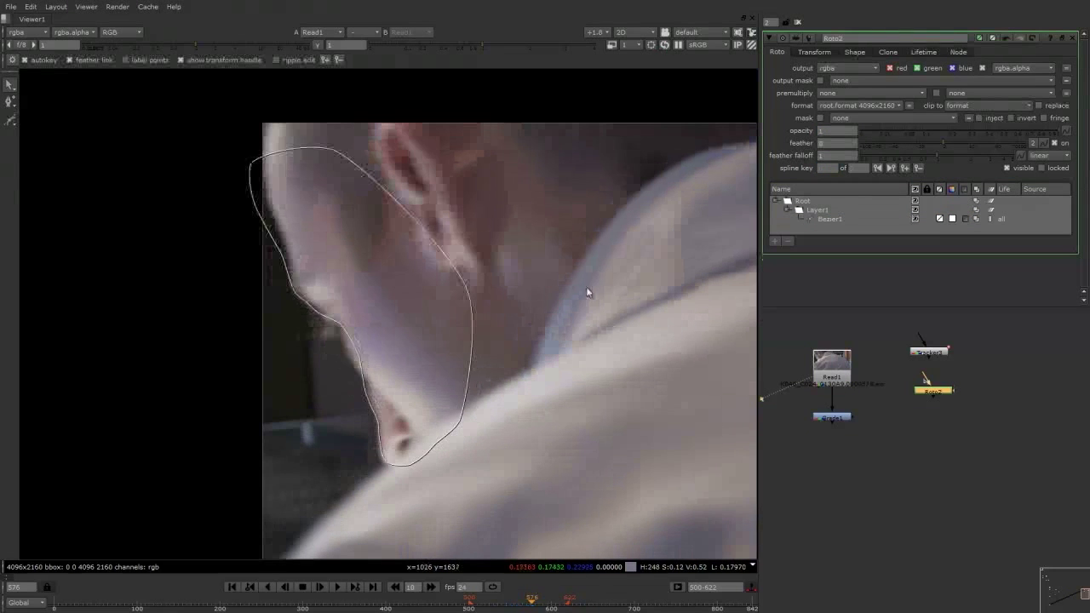
{"action": "middle_click_drag", "start_coordinate": [588, 335], "coordinate": [485, 283]}
{"action": "key", "text": "Left"}
{"action": "key", "text": "Left"}
{"action": "key", "text": "Left"}
{"action": "key", "text": "Left"}
{"action": "key", "text": "Left"}
{"action": "key", "text": "Left"}
{"action": "key", "text": "Left"}
{"action": "key", "text": "Left"}
{"action": "key", "text": "Left"}
{"action": "key", "text": "Left"}
{"action": "key", "text": "Left"}
{"action": "key", "text": "Left"}
{"action": "key", "text": "Left"}
{"action": "key", "text": "Left"}
{"action": "key", "text": "Left"}
{"action": "key", "text": "Left"}
{"action": "key", "text": "Left"}
{"action": "key", "text": "Left"}
{"action": "key", "text": "Left"}
{"action": "key", "text": "Left"}
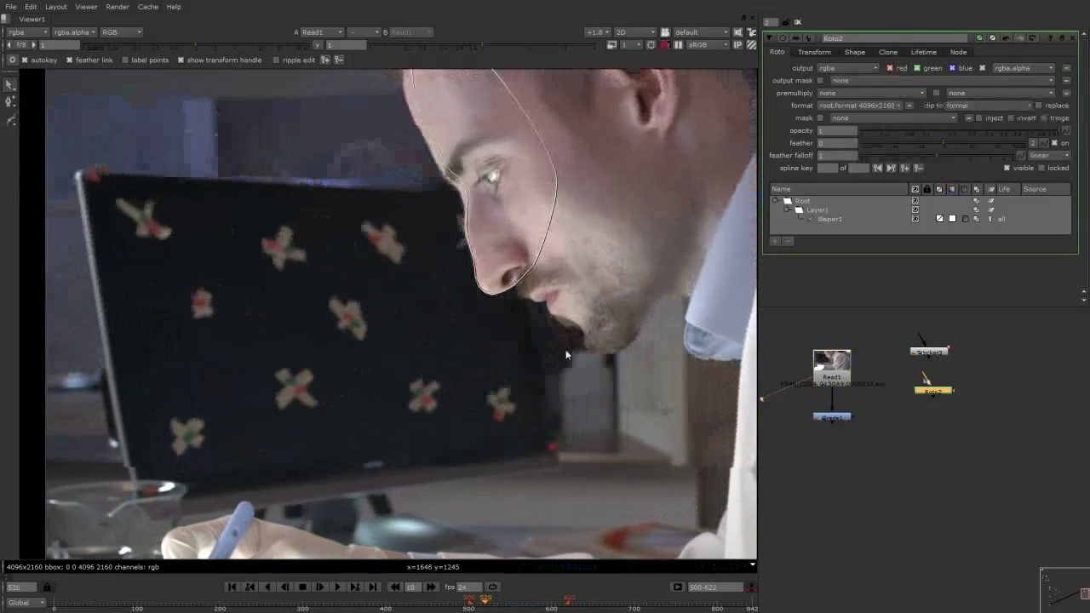
{"action": "key", "text": "k"}
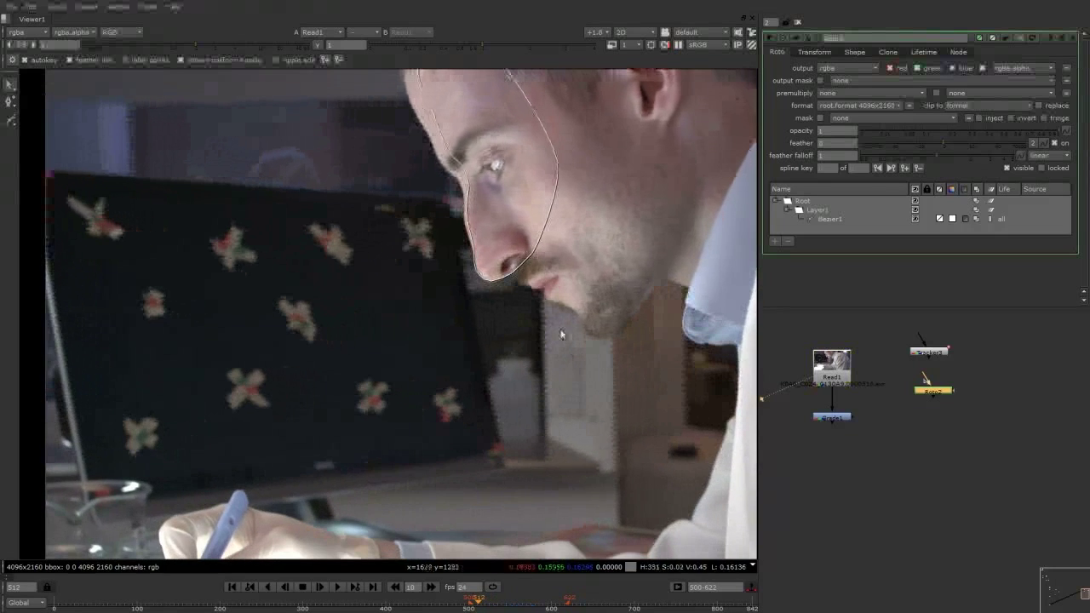
Select all the shape's points at frame 512 and shift and rotate them together onto the face profile
{"action": "middle_click_drag", "start_coordinate": [593, 173], "coordinate": [593, 266]}
{"action": "left_click", "coordinate": [558, 255]}
{"action": "left_click_drag", "start_coordinate": [639, 110], "coordinate": [423, 303]}
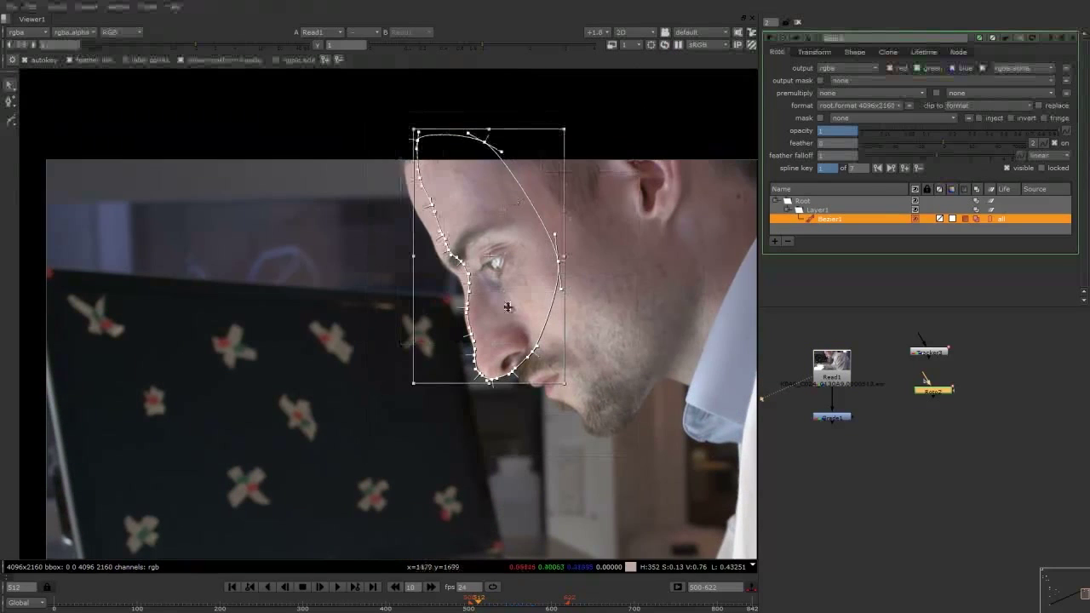
{"action": "scroll", "coordinate": [514, 307], "scroll_direction": "up", "scroll_amount": 4}
{"action": "left_click_drag", "start_coordinate": [499, 335], "coordinate": [500, 334]}
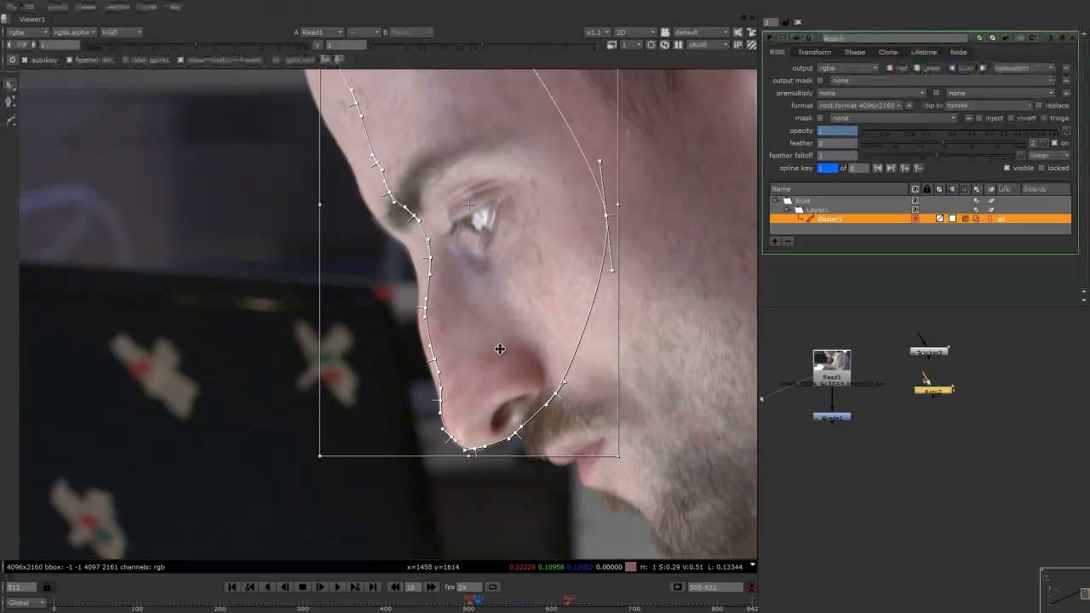
{"action": "middle_click_drag", "start_coordinate": [436, 318], "coordinate": [468, 482]}
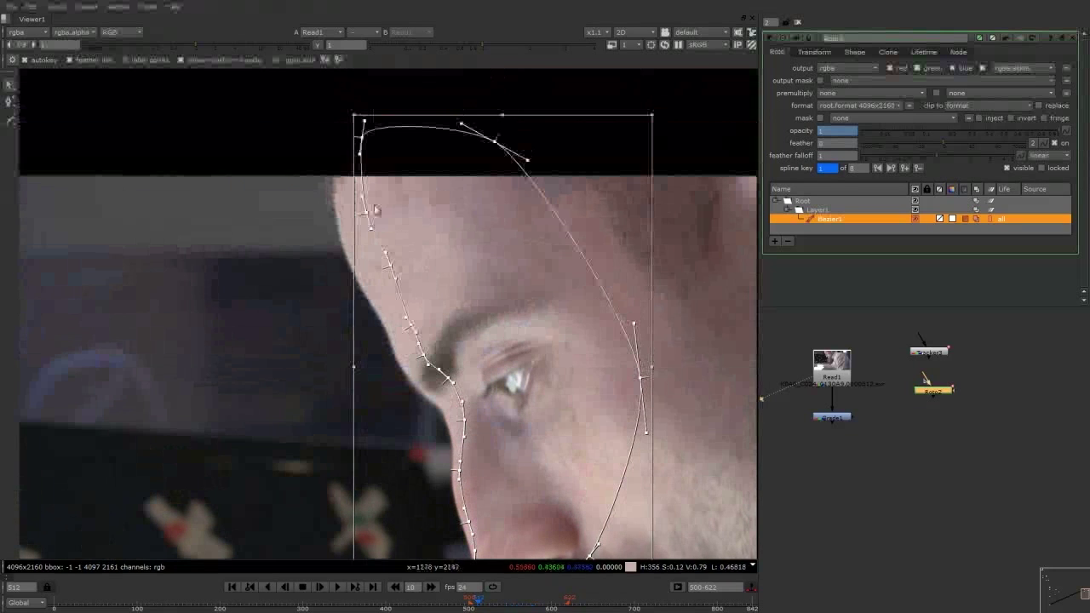
{"action": "left_click_drag", "start_coordinate": [343, 113], "coordinate": [305, 129]}
{"action": "middle_click_drag", "start_coordinate": [375, 324], "coordinate": [349, 184]}
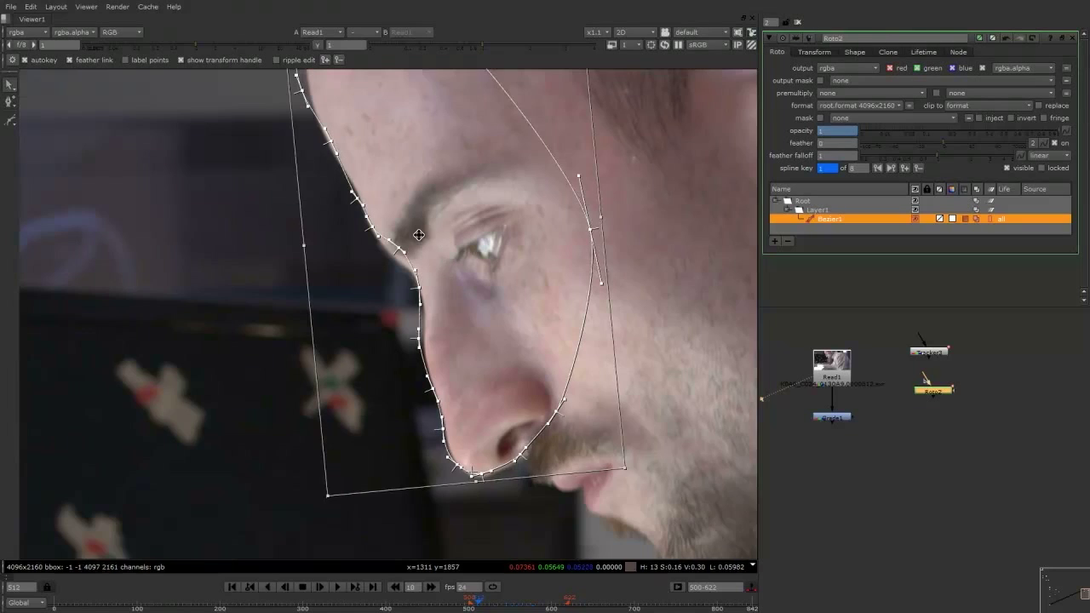
{"action": "middle_click_drag", "start_coordinate": [418, 235], "coordinate": [463, 328]}
{"action": "left_click_drag", "start_coordinate": [325, 84], "coordinate": [339, 133]}
{"action": "left_click", "coordinate": [268, 232]}
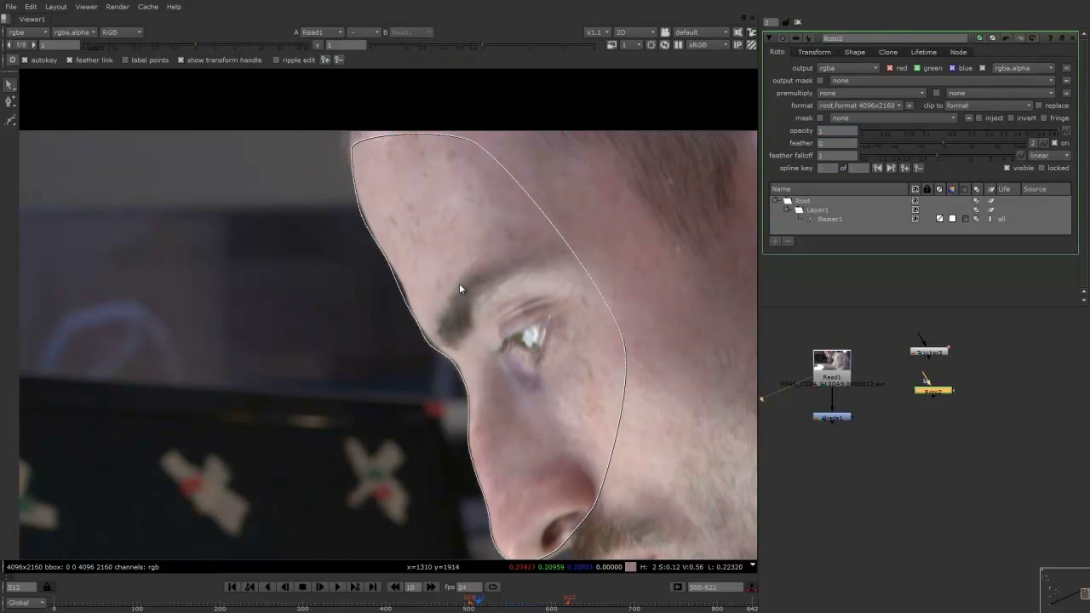
Fit the points along the brow and forehead to the face edge individually at frame 512
{"action": "left_click", "coordinate": [425, 341]}
{"action": "scroll", "coordinate": [415, 358], "scroll_direction": "up", "scroll_amount": 2}
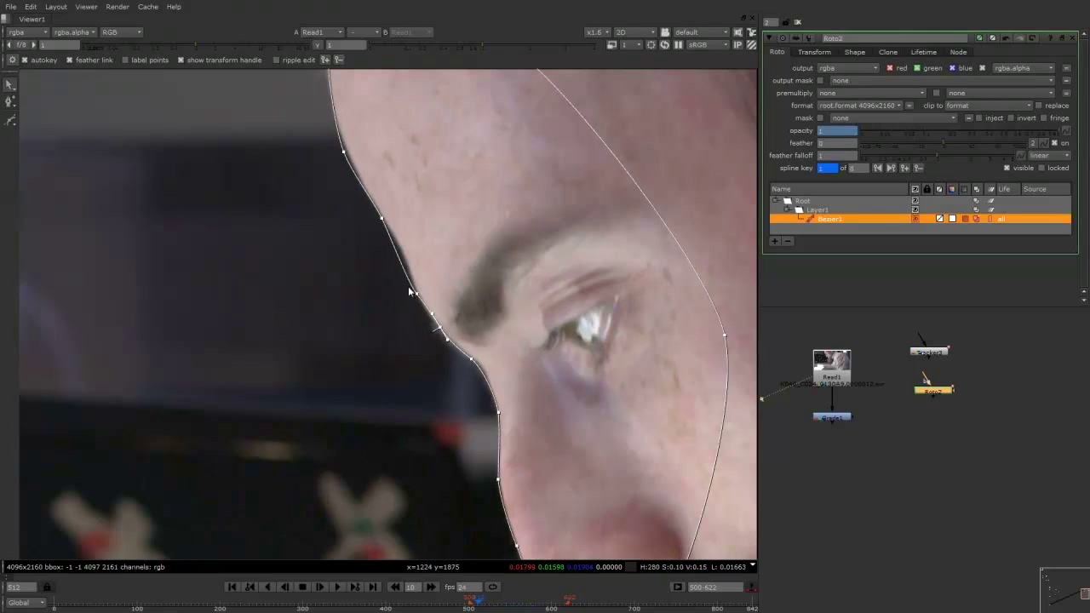
{"action": "left_click_drag", "start_coordinate": [417, 295], "coordinate": [416, 293]}
{"action": "left_click_drag", "start_coordinate": [382, 219], "coordinate": [384, 220]}
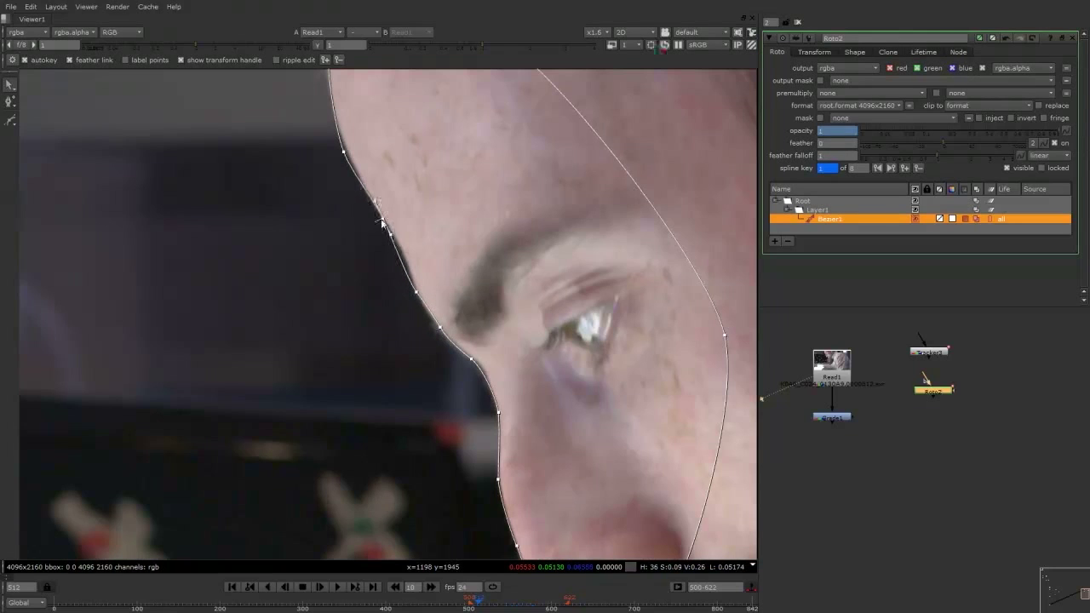
{"action": "left_click_drag", "start_coordinate": [429, 276], "coordinate": [406, 247]}
{"action": "left_click", "coordinate": [425, 308]}
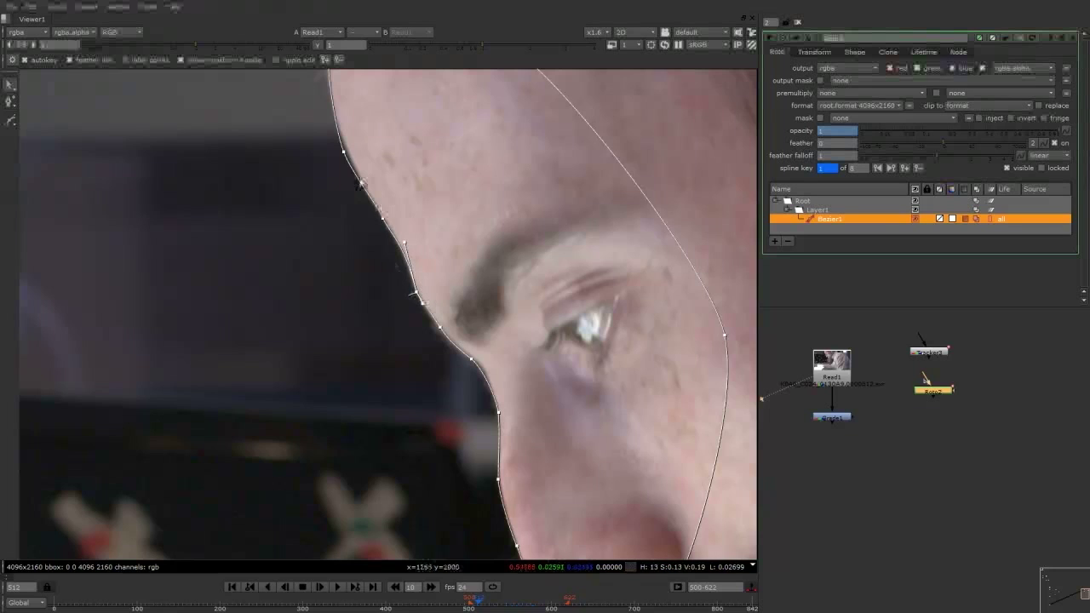
{"action": "left_click", "coordinate": [345, 152]}
{"action": "middle_click_drag", "start_coordinate": [334, 79], "coordinate": [344, 147]}
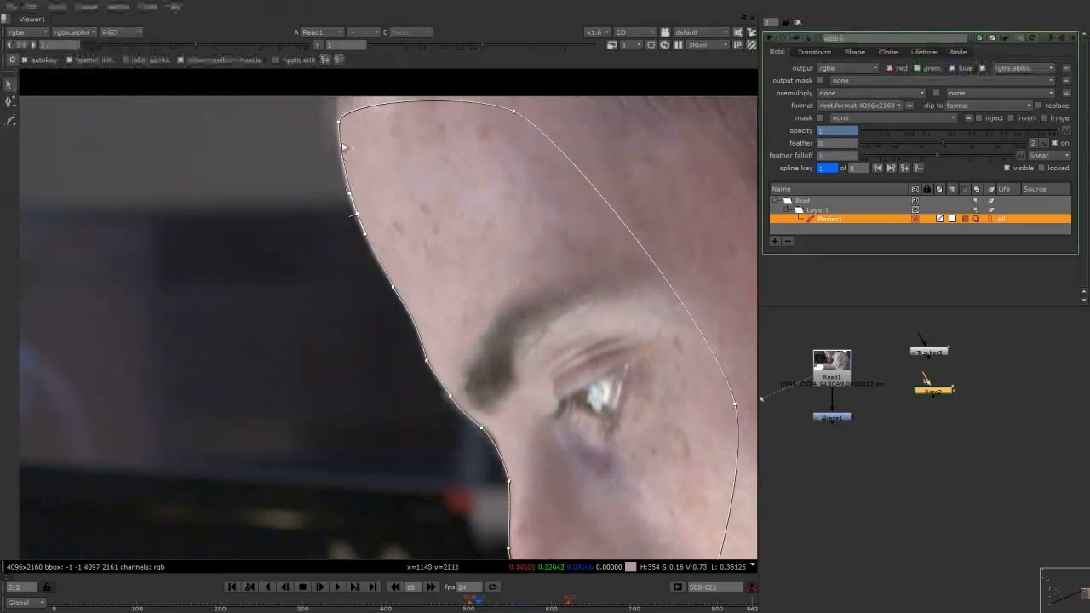
Refine the points from the eye socket down the nose bridge at frame 512
{"action": "key", "text": "Right"}
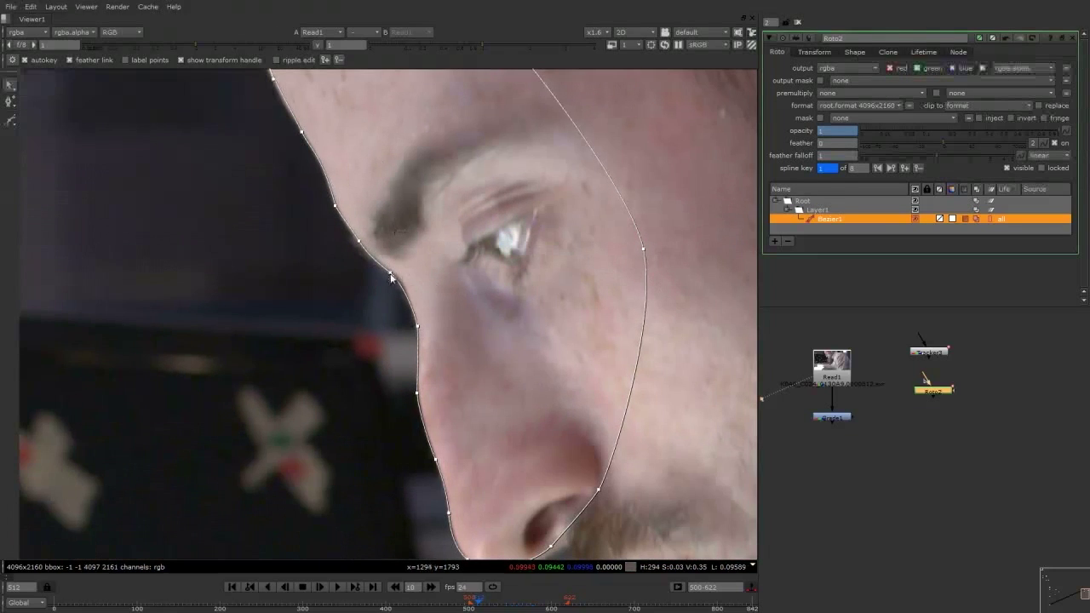
{"action": "key", "text": "Right"}
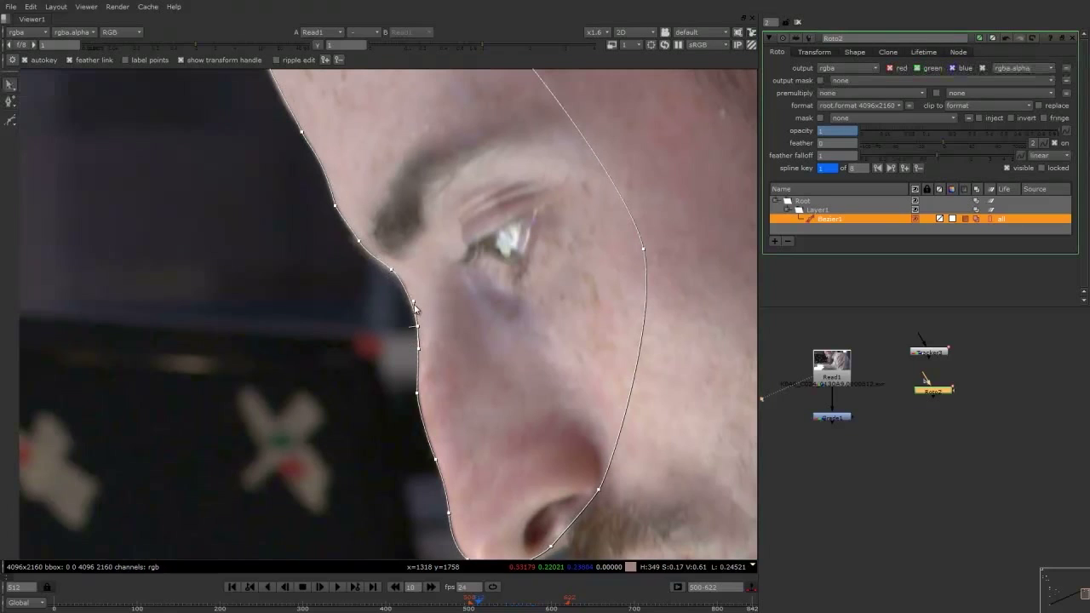
{"action": "key", "text": "Right"}
{"action": "left_click_drag", "start_coordinate": [385, 286], "coordinate": [386, 284]}
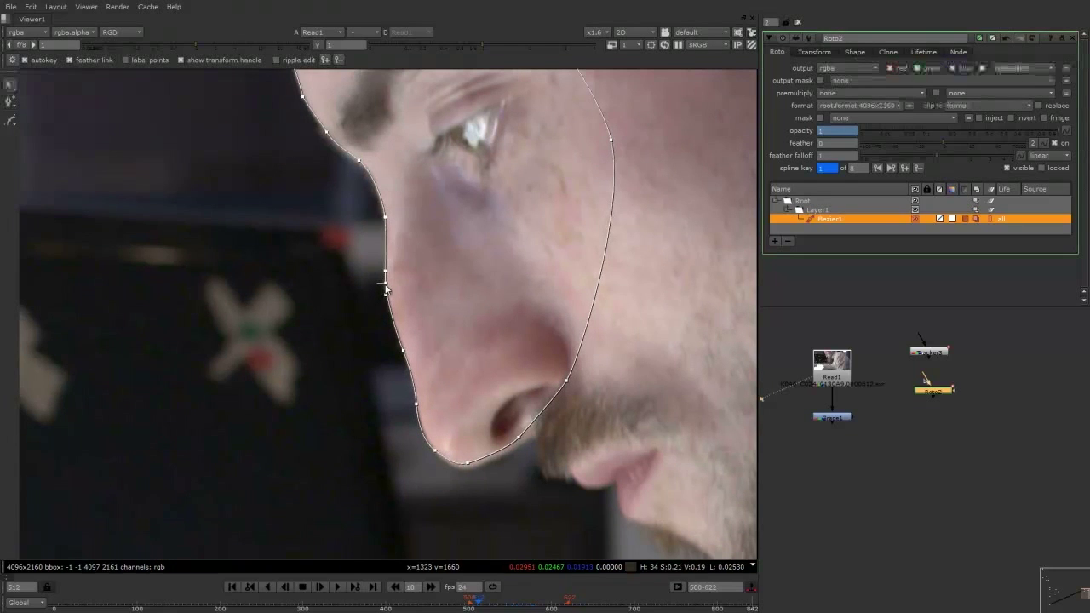
{"action": "key", "text": "Right"}
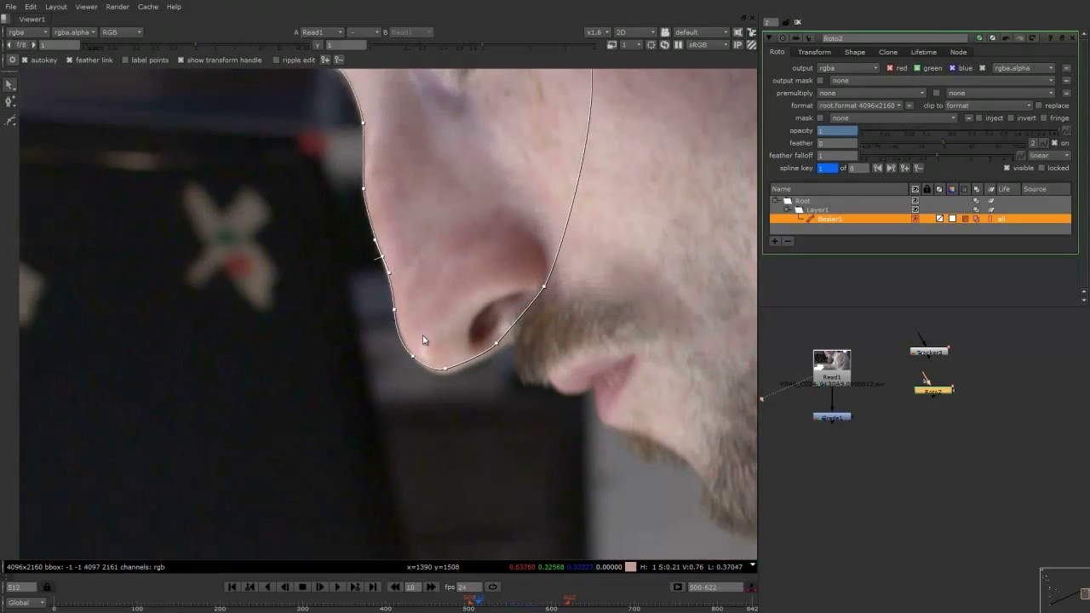
Select the group of points around the nose tip at frame 512 and shift them together onto the nose's edge
{"action": "left_click_drag", "start_coordinate": [563, 418], "coordinate": [373, 294]}
{"action": "left_click_drag", "start_coordinate": [450, 338], "coordinate": [457, 341]}
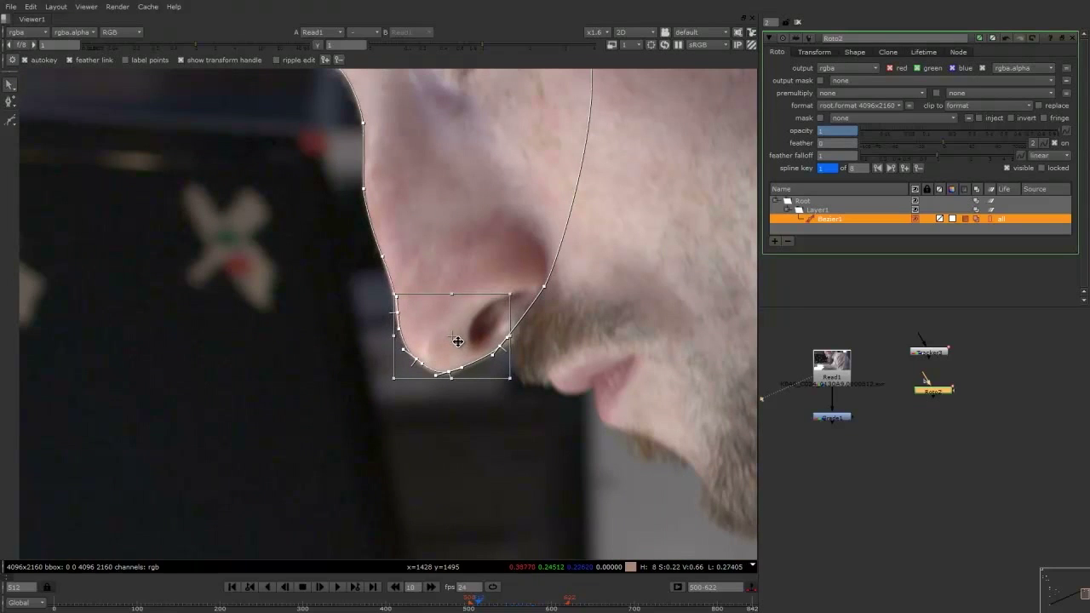
{"action": "left_click", "coordinate": [450, 396]}
Fine-tune the individual points around the nose tip and below the nostril at frame 512
{"action": "left_click", "coordinate": [399, 315]}
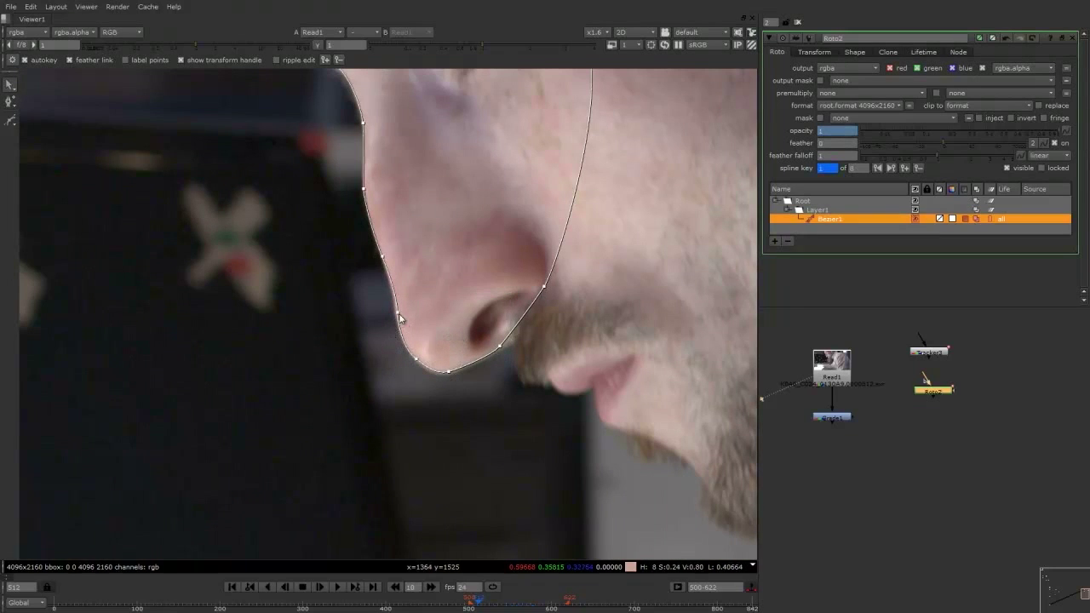
{"action": "left_click", "coordinate": [504, 348], "text": "ctrl+alt"}
{"action": "left_click", "coordinate": [513, 342]}
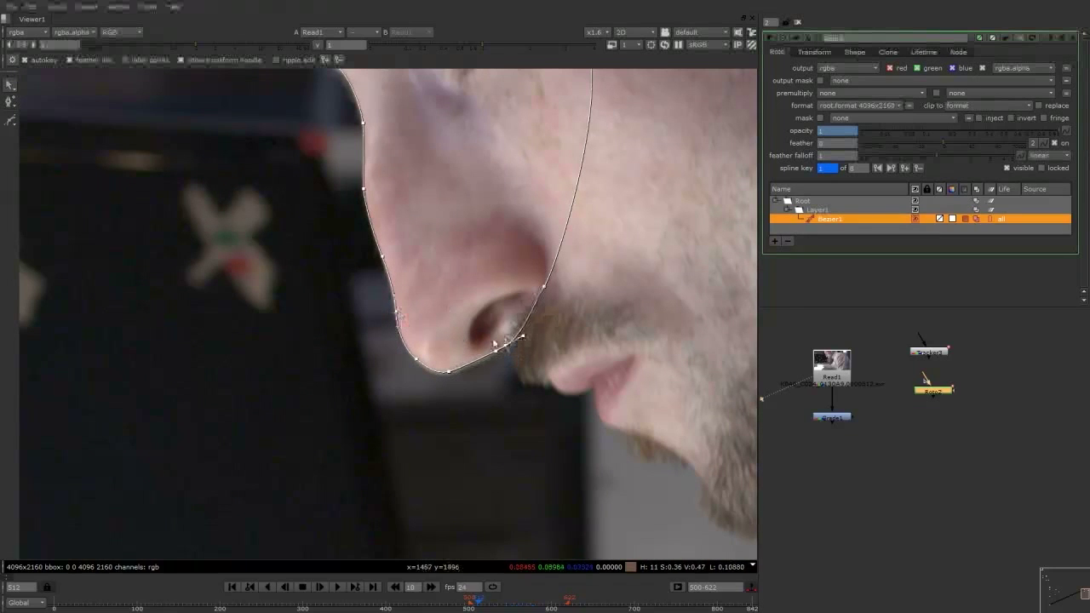
{"action": "left_click_drag", "start_coordinate": [492, 356], "coordinate": [486, 357]}
{"action": "left_click", "coordinate": [450, 374]}
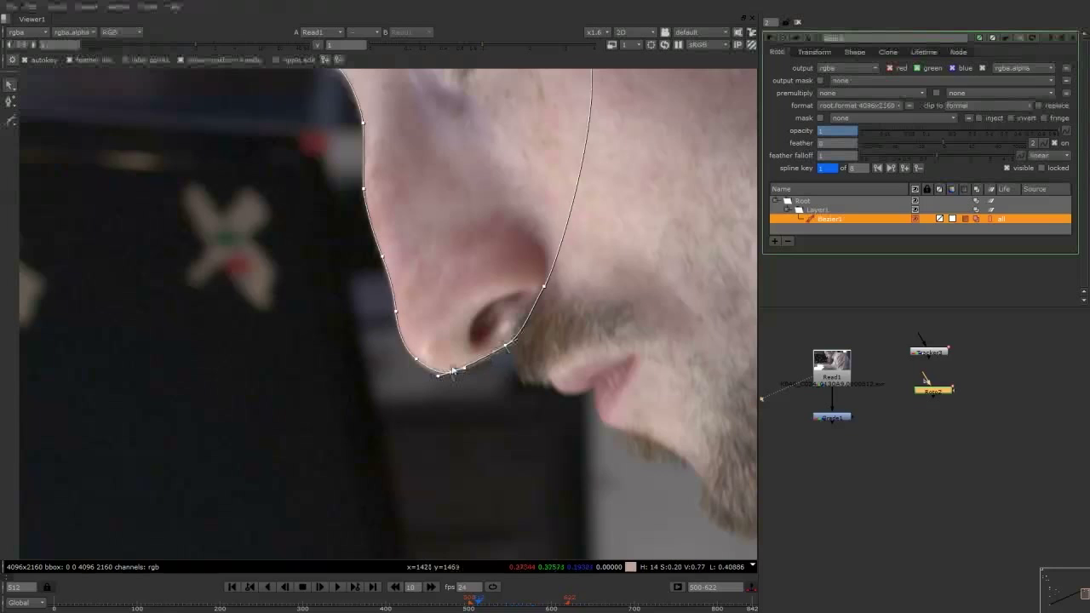
{"action": "scroll", "coordinate": [536, 273], "scroll_direction": "down", "scroll_amount": 2}
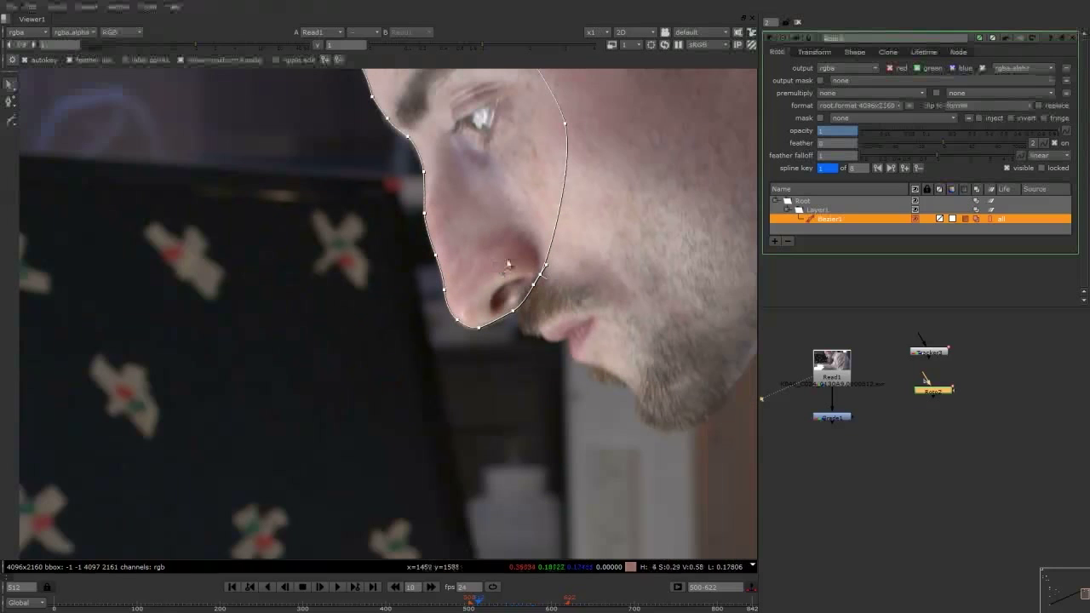
{"action": "middle_click_drag", "start_coordinate": [507, 266], "coordinate": [518, 338]}
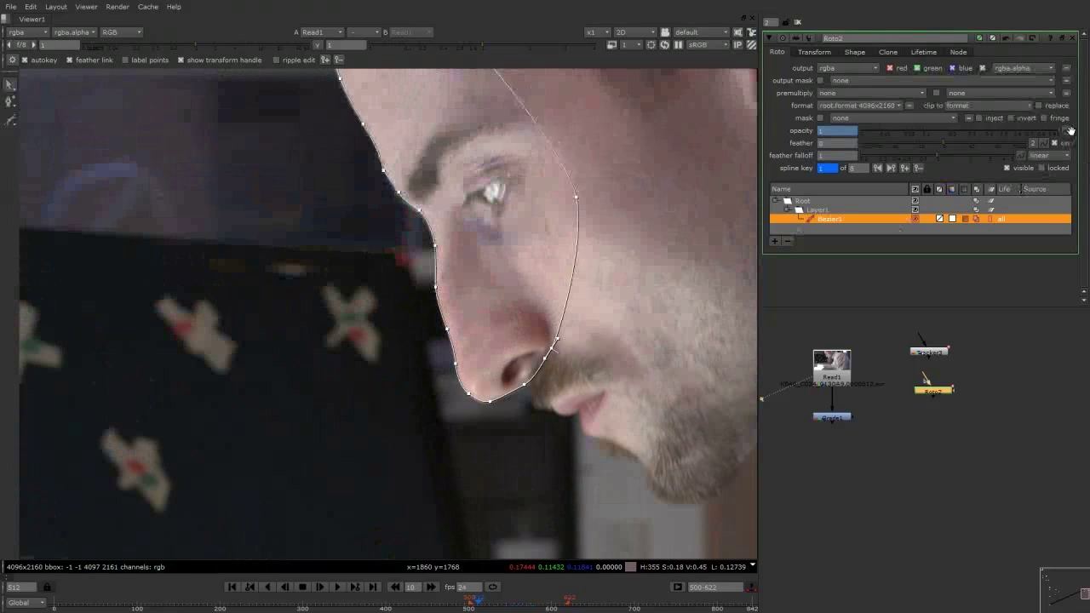
Deselect the shape and step from frame 511 forward to frame 522, checking how the outline follows the face
{"action": "key", "text": "Left"}
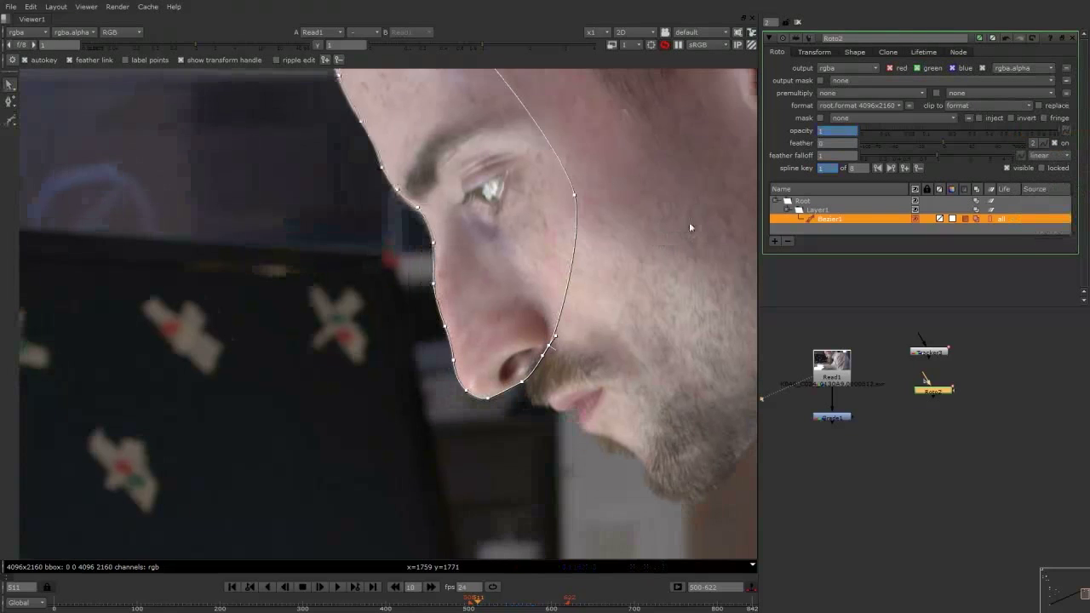
{"action": "left_click", "coordinate": [712, 190]}
{"action": "key", "text": "Right"}
{"action": "key", "text": "Right"}
{"action": "key", "text": "Right"}
{"action": "key", "text": "Right"}
{"action": "key", "text": "Right"}
{"action": "key", "text": "Right"}
{"action": "key", "text": "Right"}
{"action": "key", "text": "Right"}
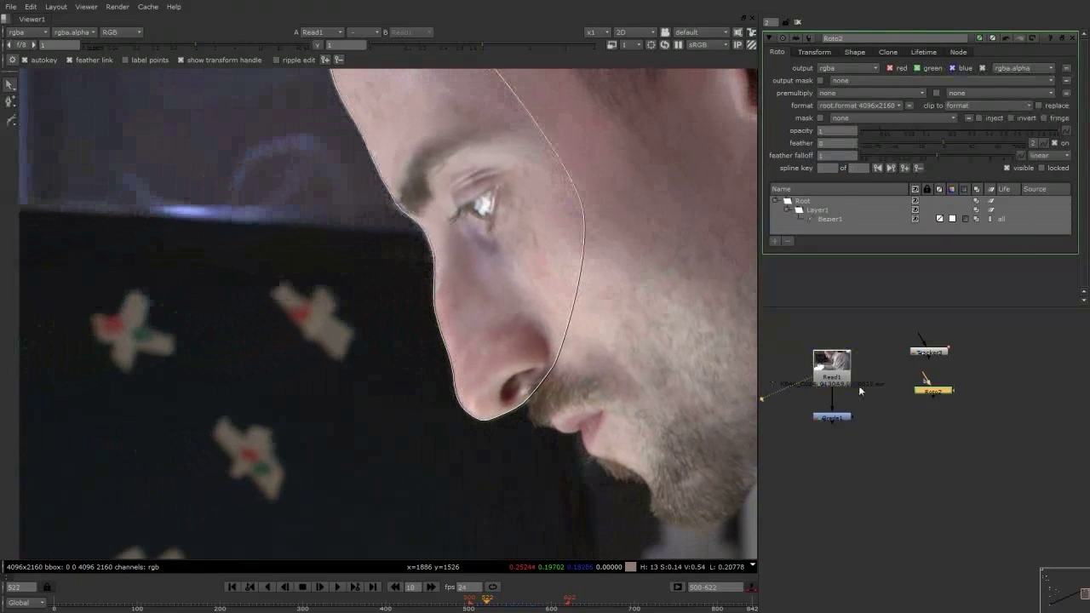
Add a Copy node below Grade1 and feed Roto2 into it as the alpha source, placing Roto2 beside it
{"action": "mouse_move", "coordinate": [858, 385]}
{"action": "middle_mouse_down"}
{"action": "mouse_move", "coordinate": [829, 366]}
{"action": "mouse_move", "coordinate": [840, 383]}
{"action": "middle_mouse_up"}
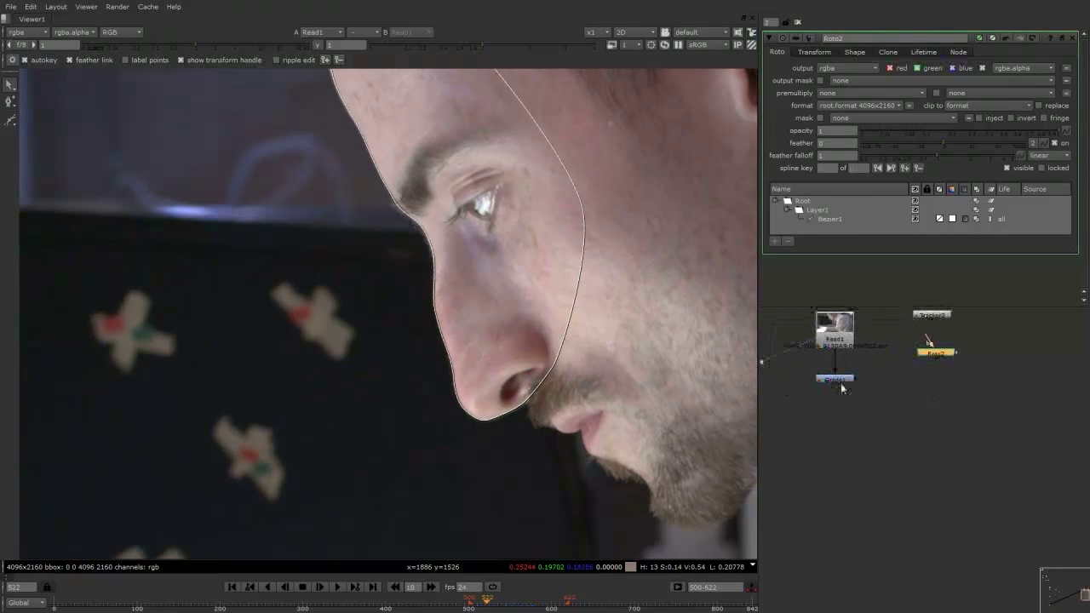
{"action": "left_click", "coordinate": [841, 440]}
{"action": "key", "text": "k"}
{"action": "left_click_drag", "start_coordinate": [929, 358], "coordinate": [908, 444]}
{"action": "left_click_drag", "start_coordinate": [830, 422], "coordinate": [914, 442]}
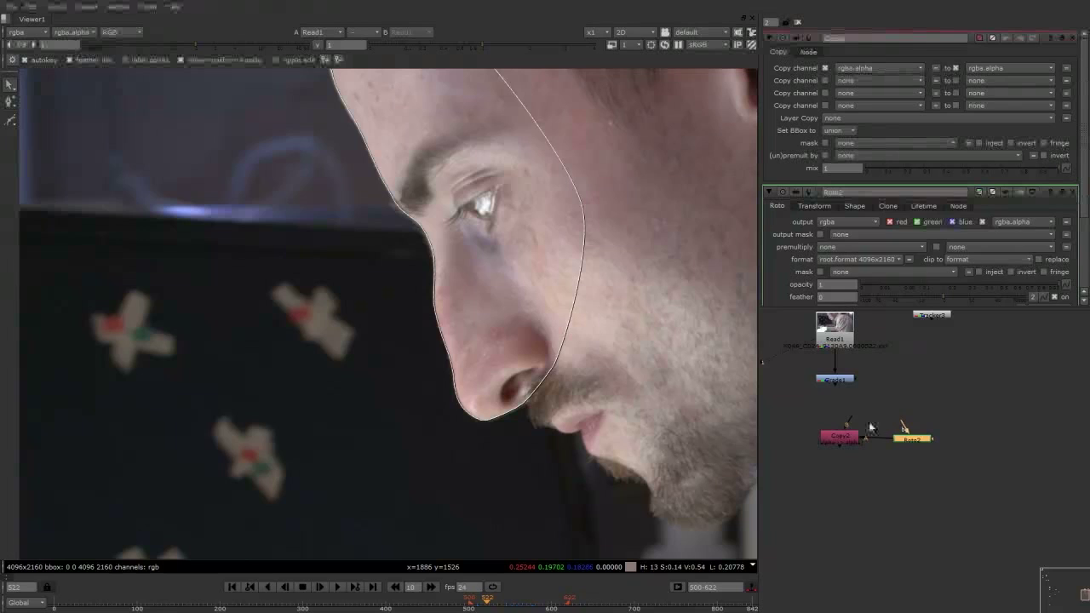
{"action": "left_click_drag", "start_coordinate": [848, 435], "coordinate": [842, 437]}
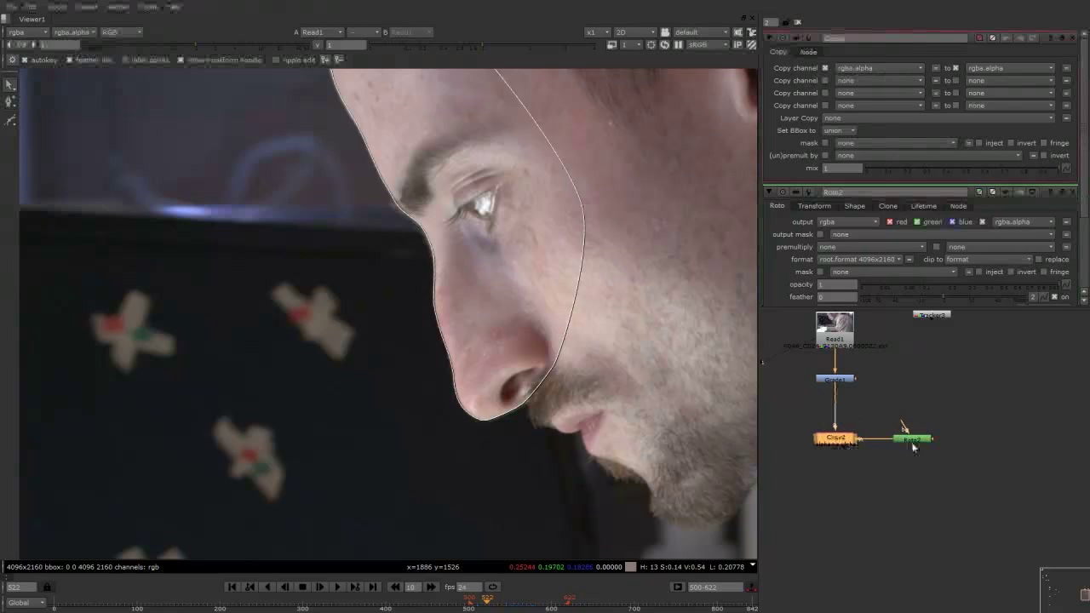
{"action": "left_click_drag", "start_coordinate": [916, 439], "coordinate": [976, 443]}
{"action": "left_click", "coordinate": [884, 514]}
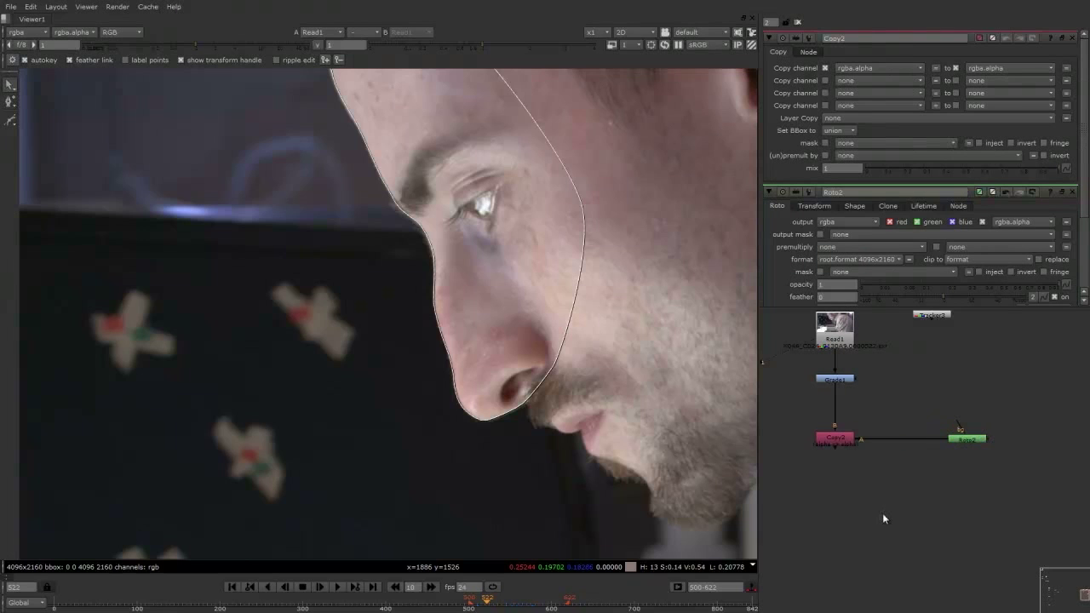
Add a Premult node and connect it beneath the Copy node
{"action": "key", "text": "Tab"}
{"action": "type", "text": "pre"}
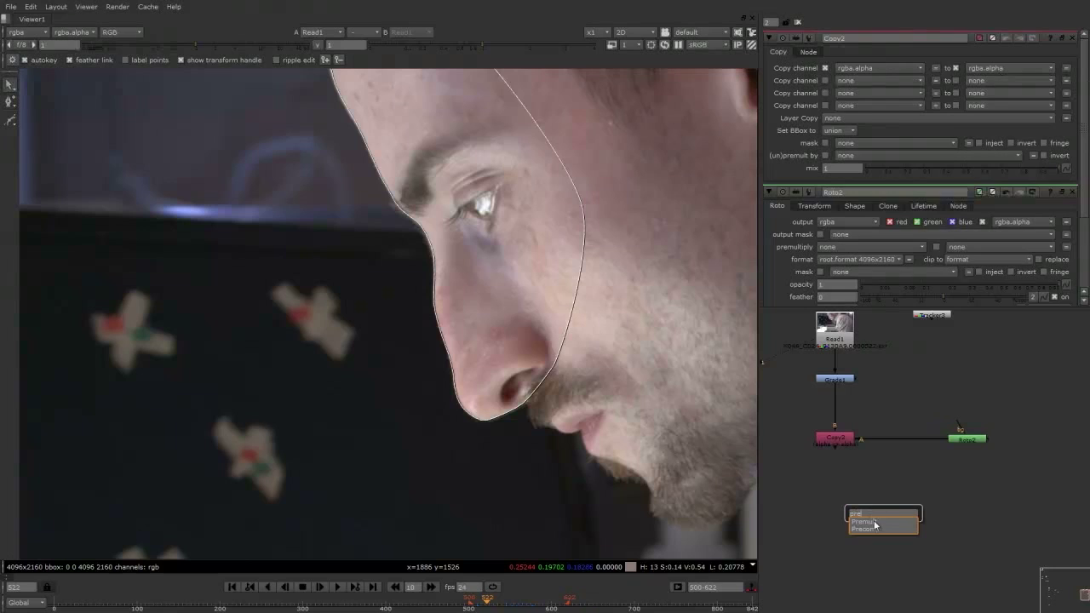
{"action": "left_click", "coordinate": [873, 522]}
{"action": "left_click_drag", "start_coordinate": [876, 502], "coordinate": [835, 484]}
Compare the Grade1 plate with the Premult result in the viewer at frame 522
{"action": "left_click", "coordinate": [836, 379]}
{"action": "key", "text": "1"}
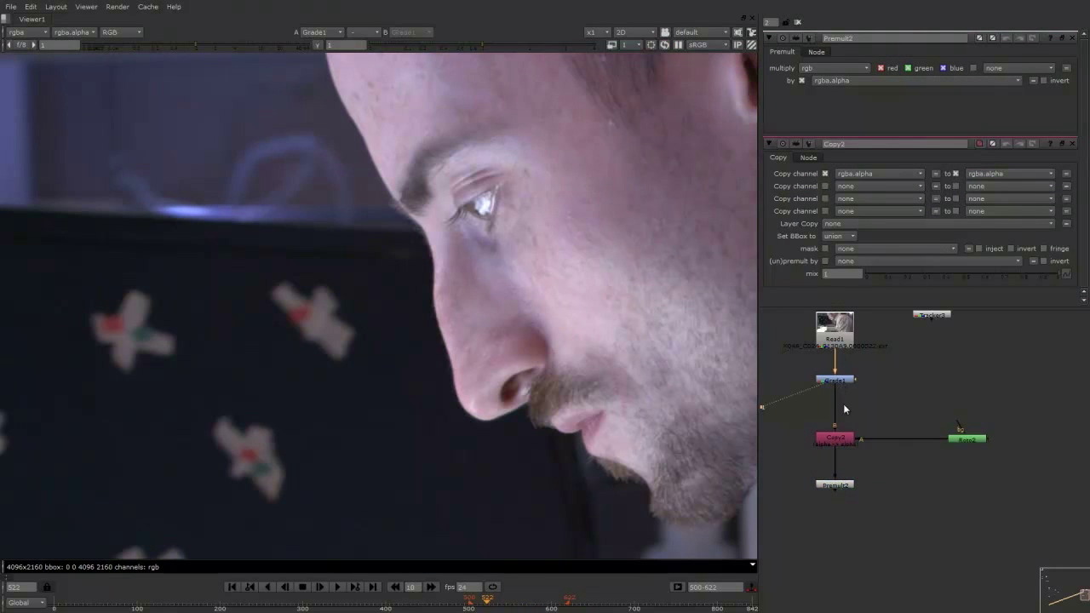
{"action": "left_click", "coordinate": [835, 488]}
{"action": "key", "text": "2"}
{"action": "key", "text": "1"}
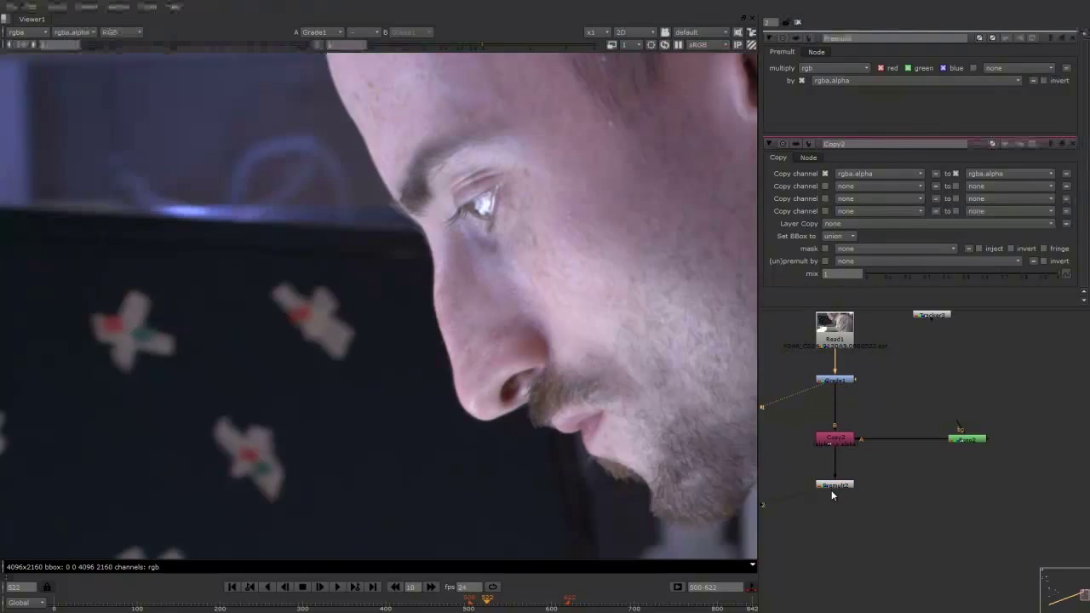
{"action": "key", "text": "2"}
{"action": "key", "text": "1"}
{"action": "key", "text": "1"}
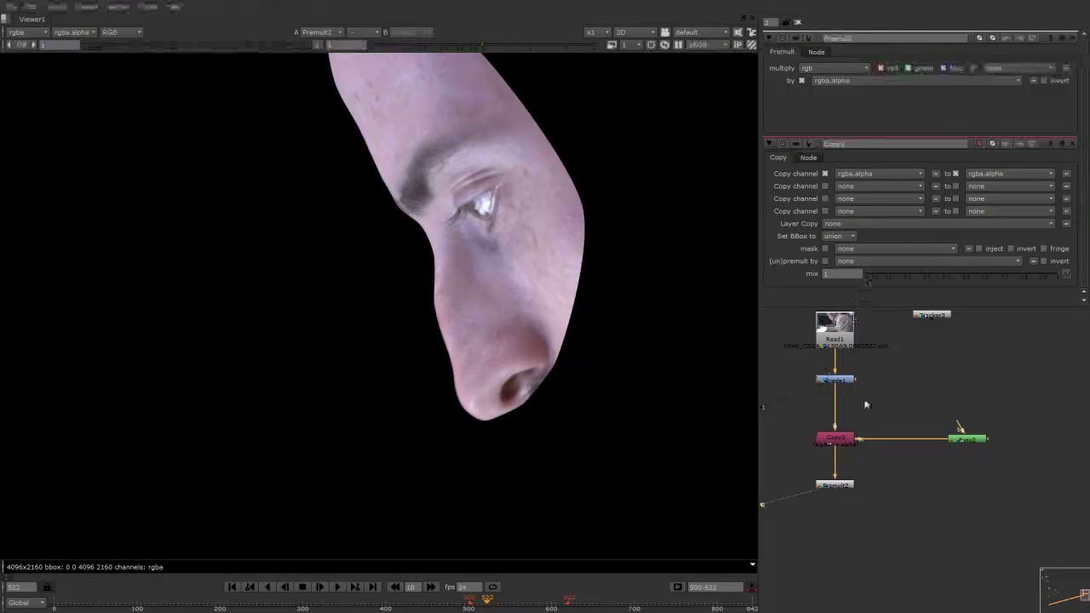
Open the Roto2 node's properties and hide the shape overlay over the premultiplied face
{"action": "double_click", "coordinate": [967, 439]}
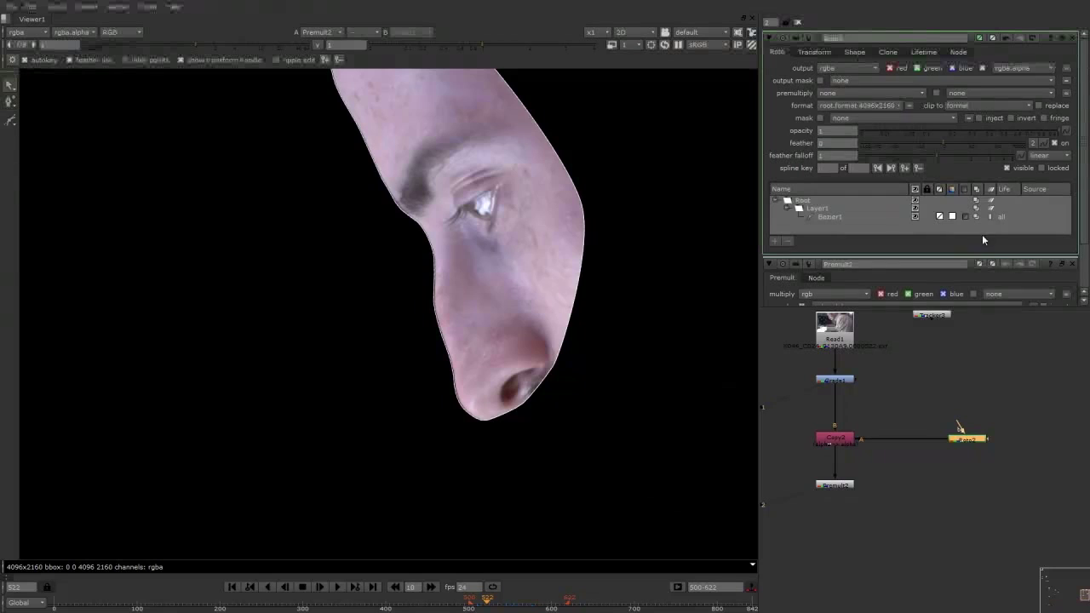
{"action": "left_click", "coordinate": [991, 218]}
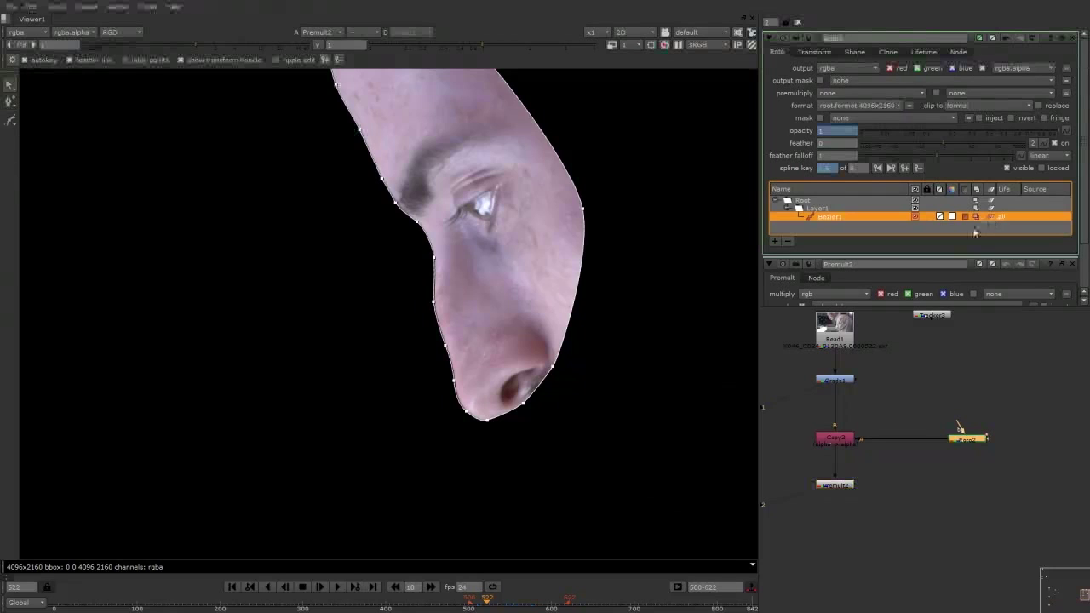
{"action": "left_click", "coordinate": [675, 351]}
{"action": "key", "text": "o"}
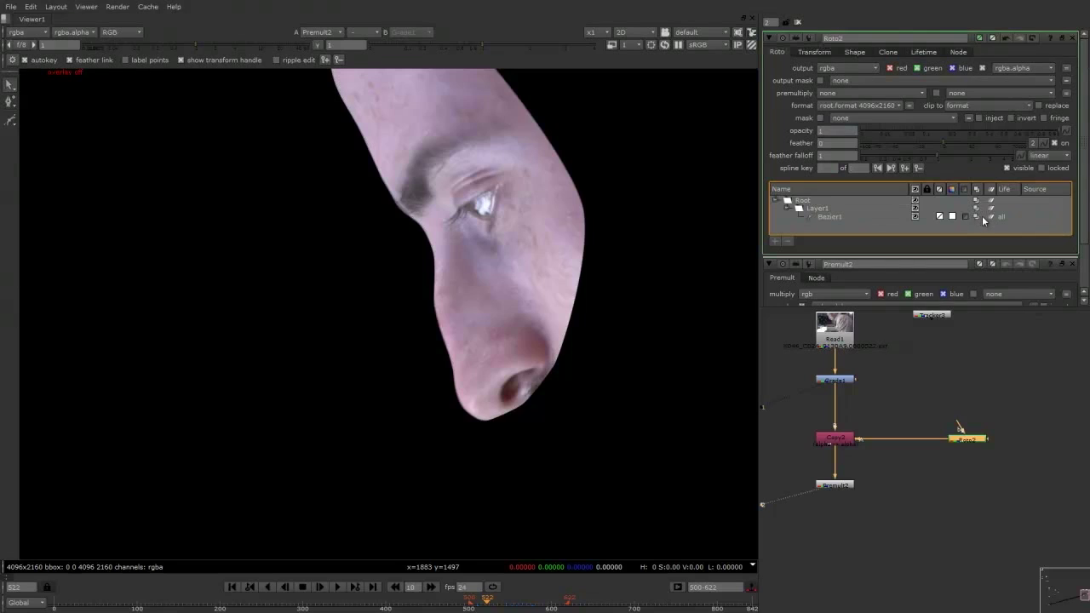
Step back and forth between frames 522 and 526 to check the cut-out's edge, and select Bezier1 at frame 525
{"action": "key", "text": "Right"}
{"action": "key", "text": "Right"}
{"action": "key", "text": "Right"}
{"action": "key", "text": "Right"}
{"action": "key", "text": "Left"}
{"action": "key", "text": "Left"}
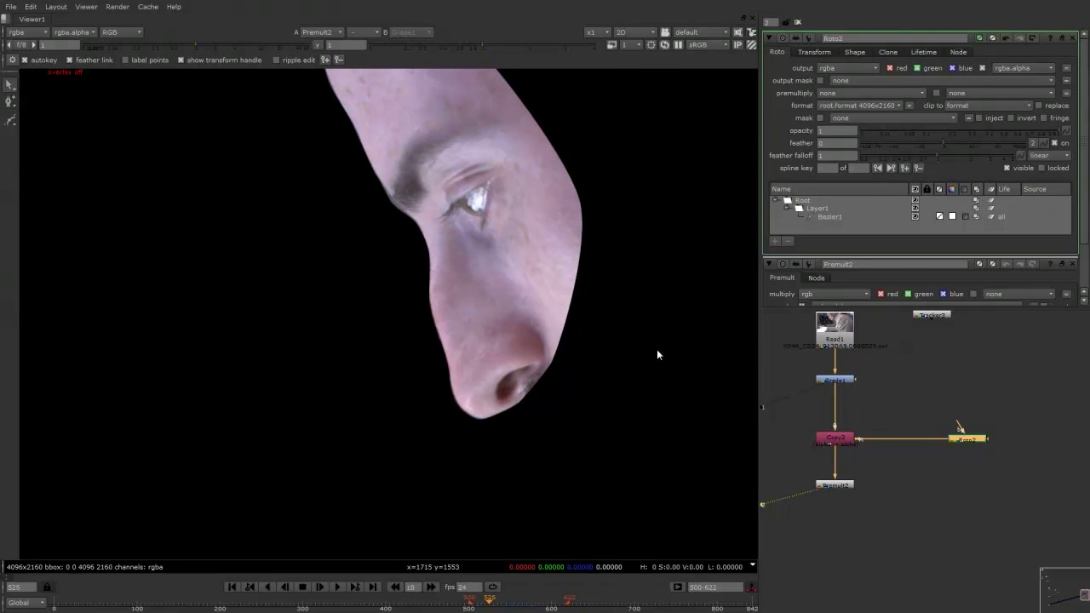
{"action": "key", "text": "Right"}
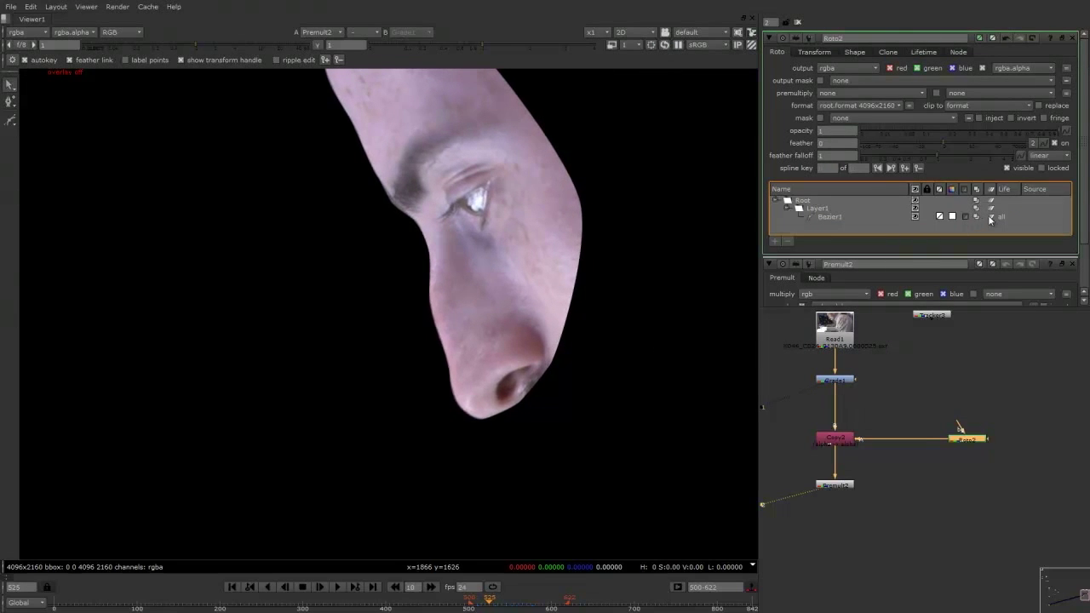
{"action": "left_click", "coordinate": [990, 218]}
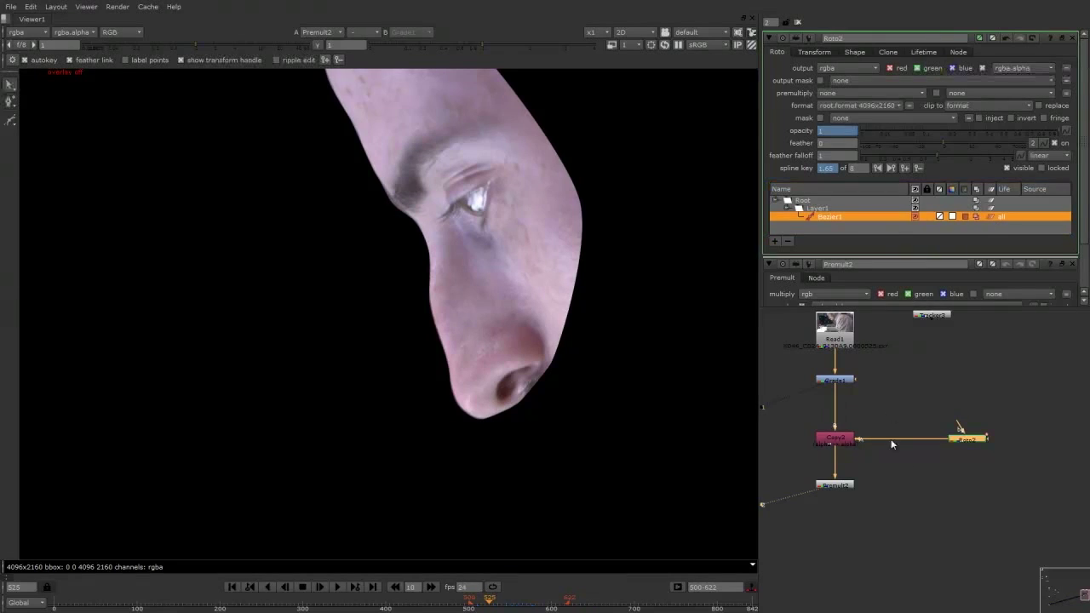
Insert a Blur node between Roto2 and the Copy node, and place Roto2 directly above the Blur
{"action": "left_click", "coordinate": [912, 467]}
{"action": "key", "text": "b"}
{"action": "left_click_drag", "start_coordinate": [912, 467], "coordinate": [910, 443]}
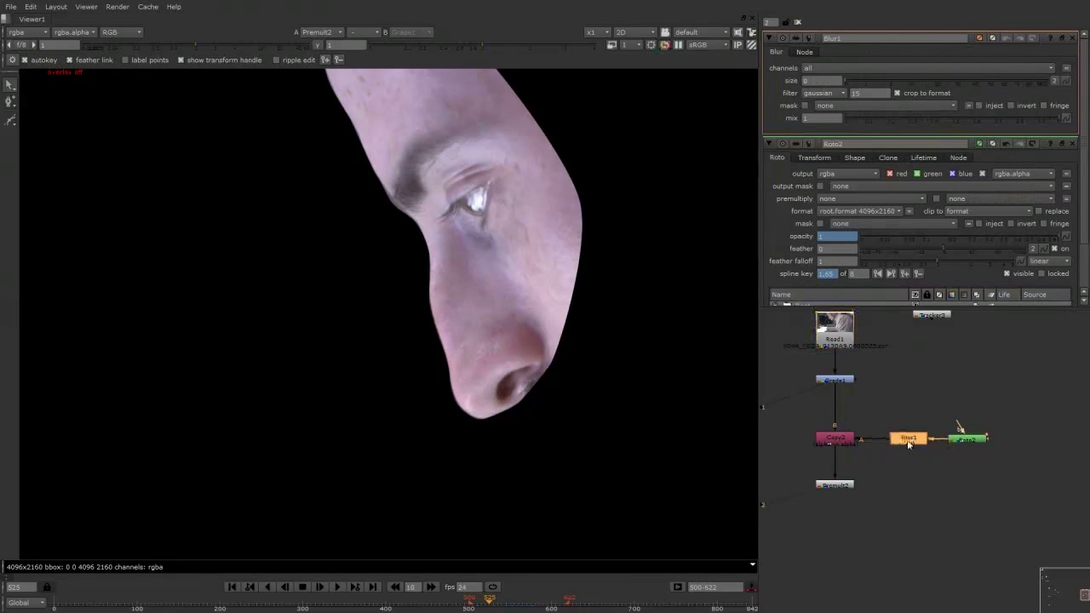
{"action": "left_click_drag", "start_coordinate": [976, 441], "coordinate": [916, 415]}
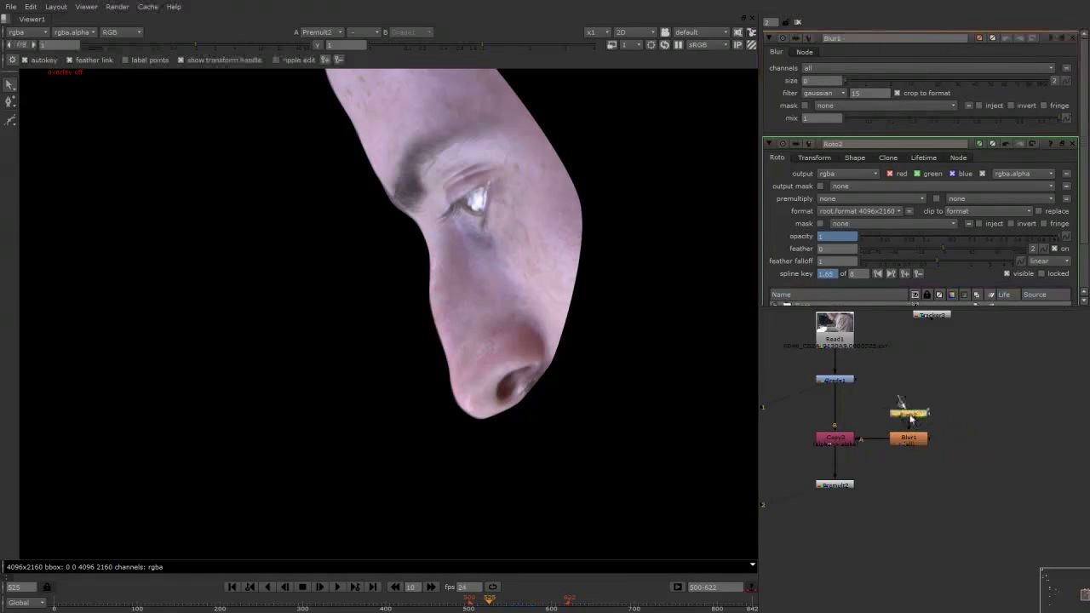
Limit the Blur node to the alpha channel and set its size to 2
{"action": "left_click", "coordinate": [916, 443]}
{"action": "left_click", "coordinate": [824, 67]}
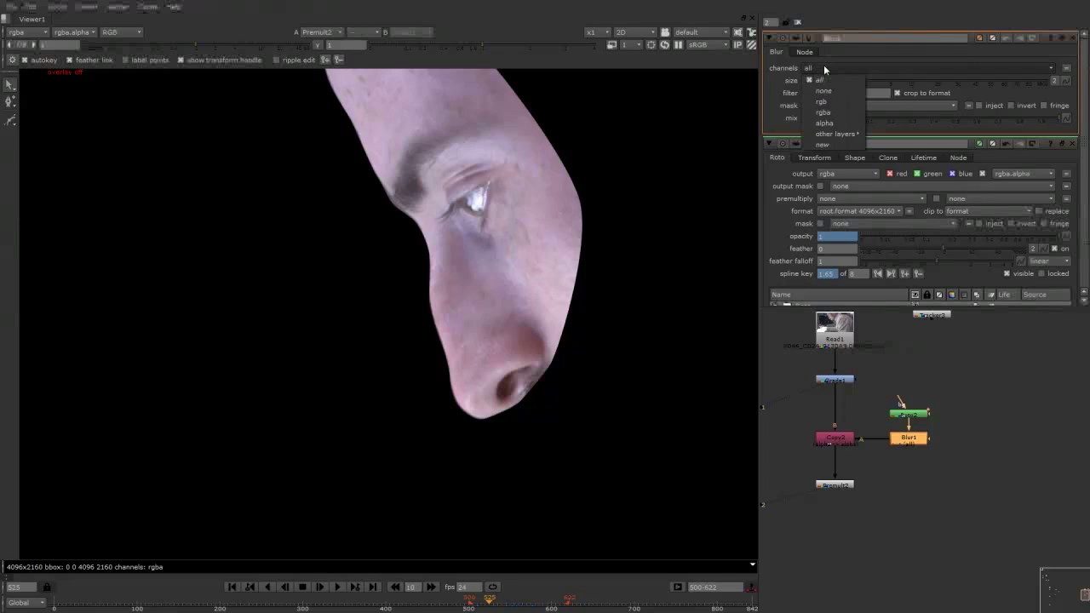
{"action": "left_click", "coordinate": [816, 116]}
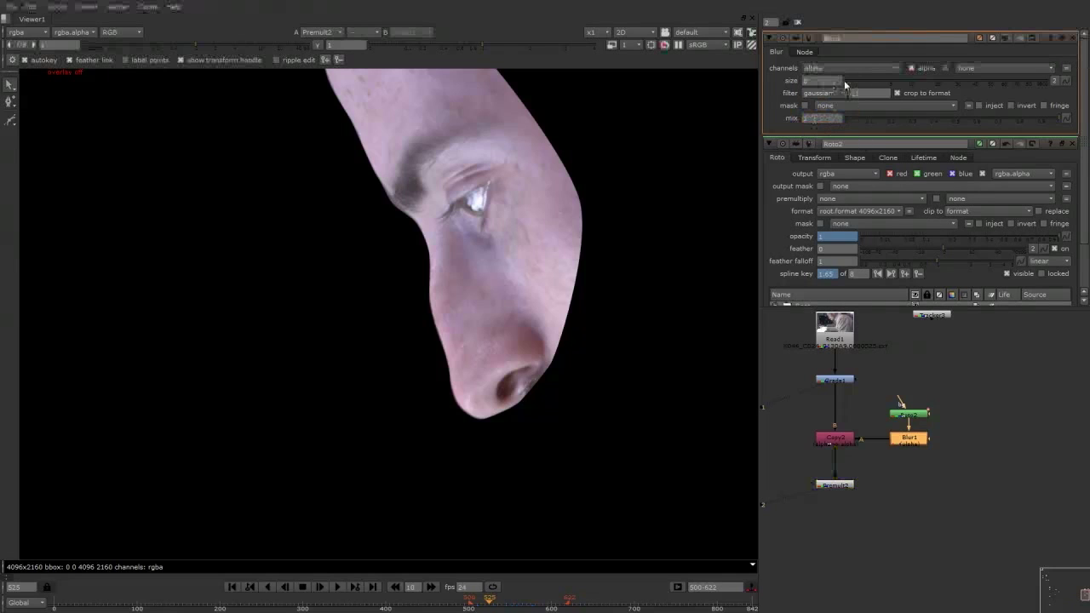
{"action": "left_click_drag", "start_coordinate": [846, 79], "coordinate": [879, 85]}
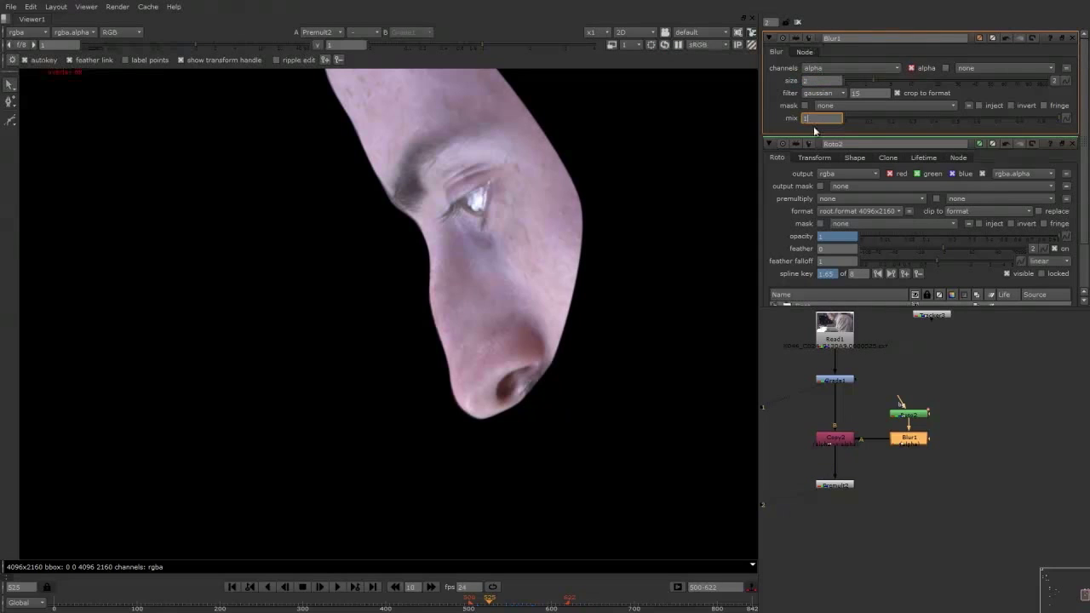
View the Grade1 plate at frame 538 with the roto overlay on, examining the whole head and the node tree
{"action": "scroll", "coordinate": [596, 362], "scroll_direction": "down", "scroll_amount": 3}
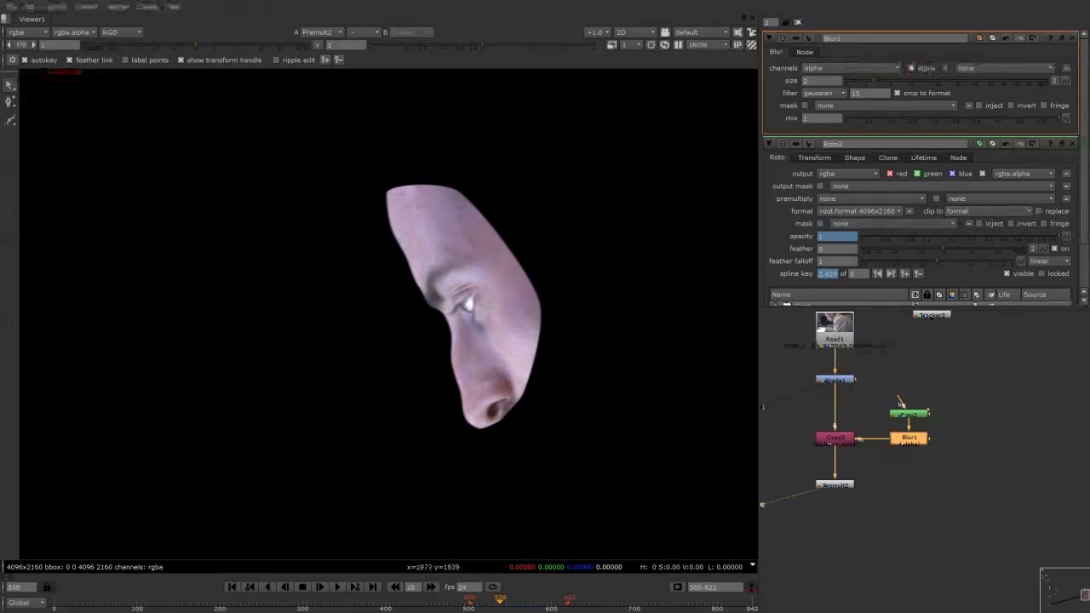
{"action": "left_click", "coordinate": [839, 118]}
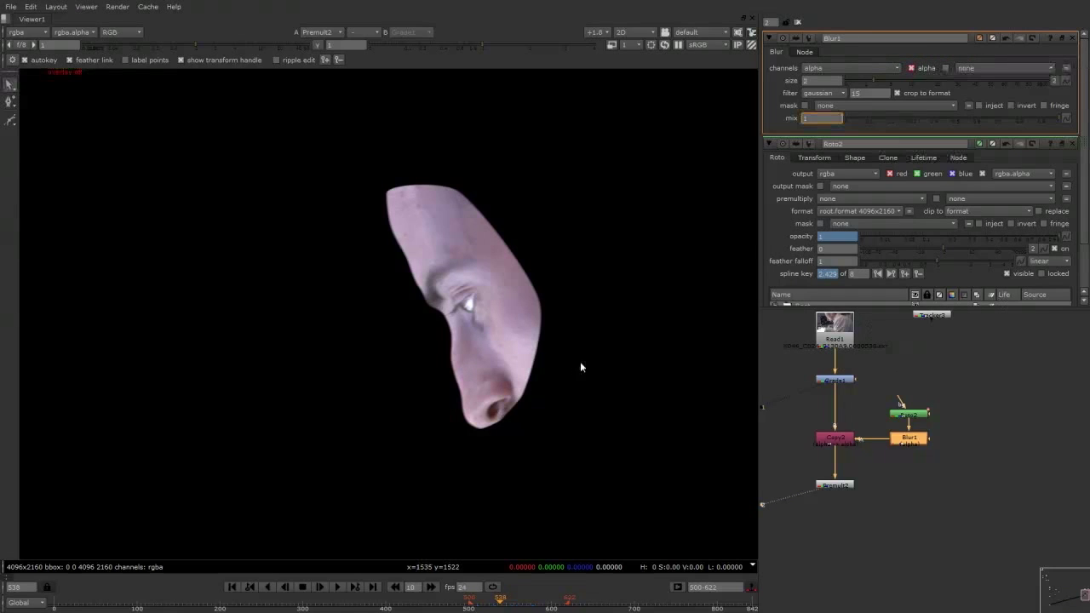
{"action": "left_click", "coordinate": [834, 381]}
{"action": "key", "text": "1"}
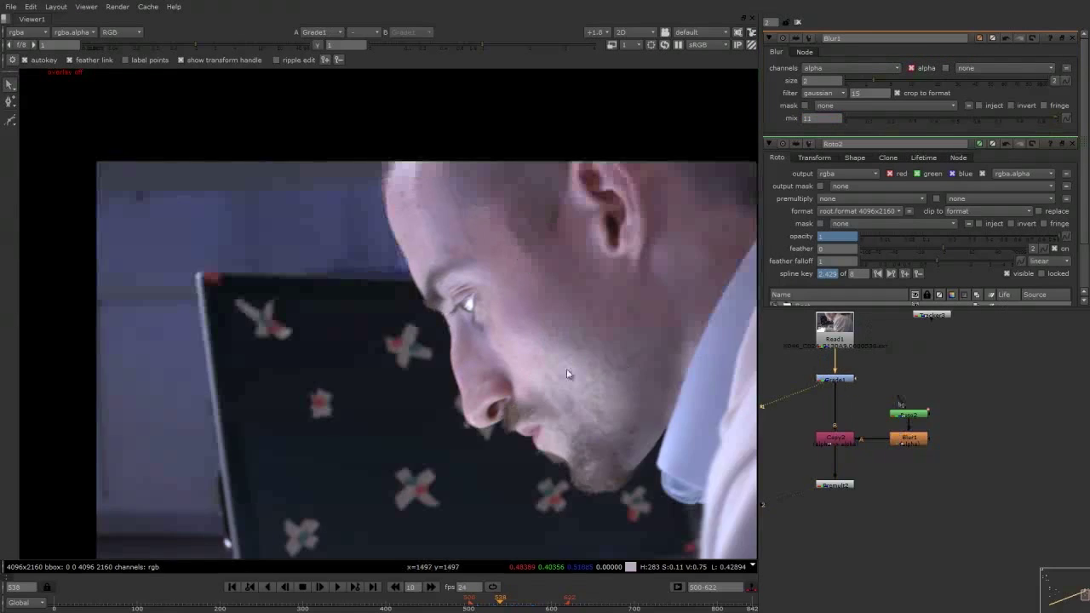
{"action": "key", "text": "o"}
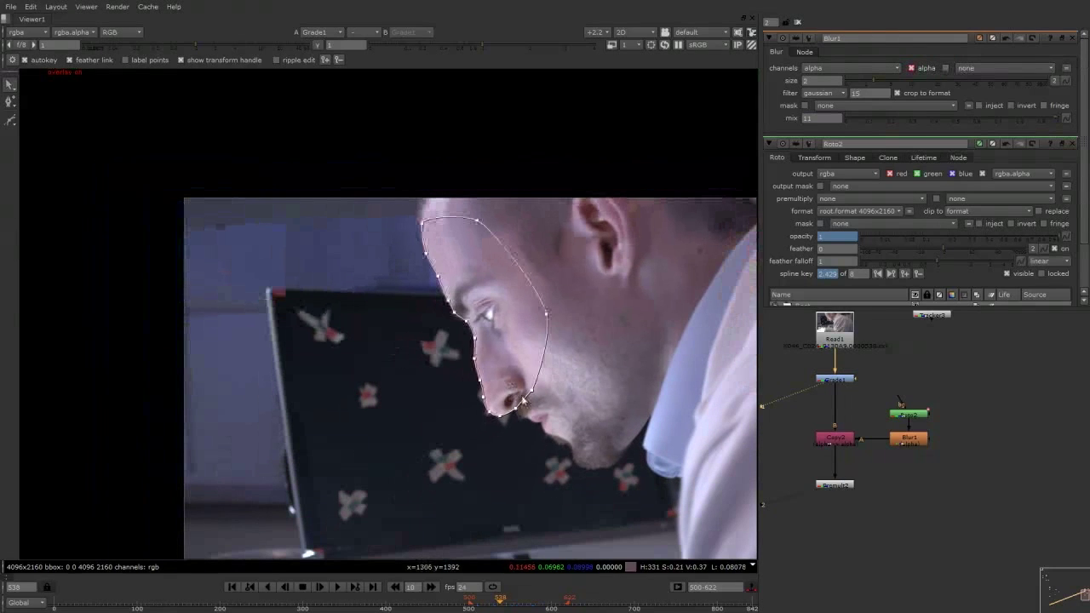
{"action": "scroll", "coordinate": [639, 402], "scroll_direction": "down", "scroll_amount": 2}
{"action": "middle_click_drag", "start_coordinate": [639, 402], "coordinate": [602, 372]}
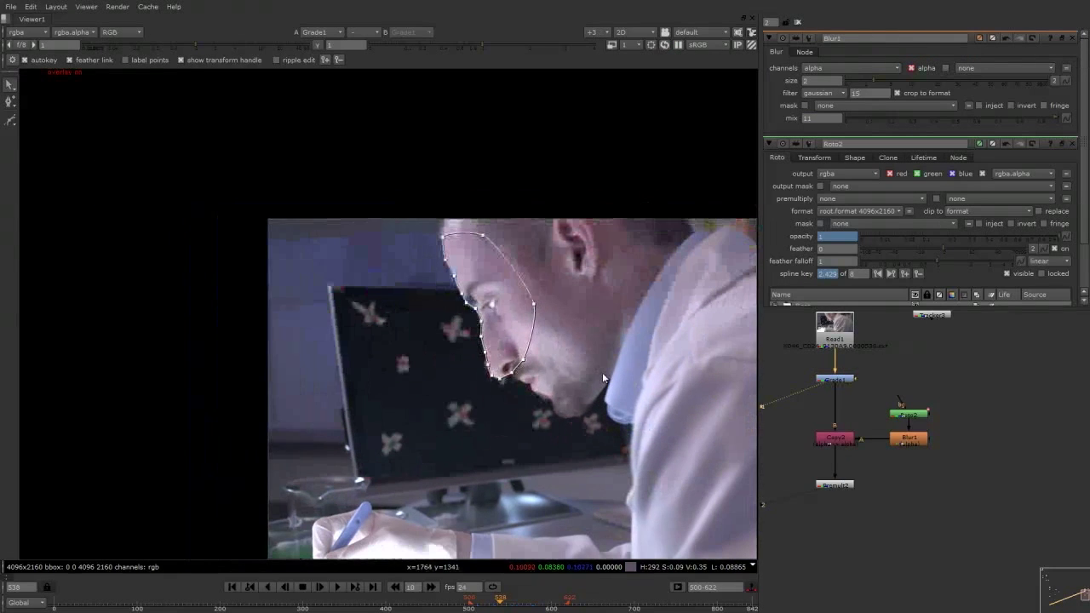
{"action": "scroll", "coordinate": [923, 372], "scroll_direction": "down", "scroll_amount": 4}
{"action": "middle_click_drag", "start_coordinate": [923, 371], "coordinate": [943, 369]}
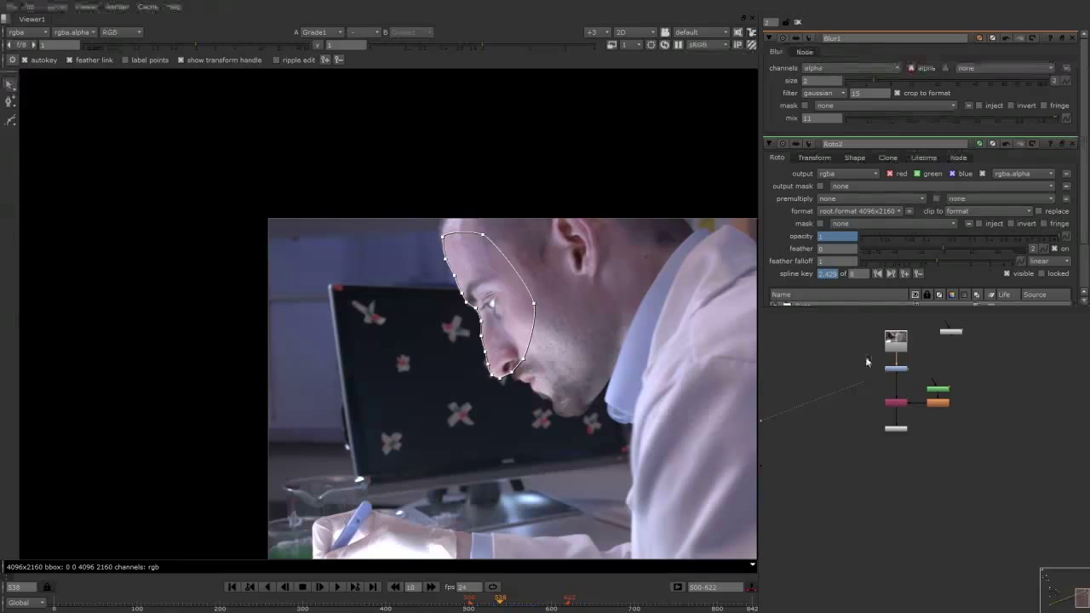